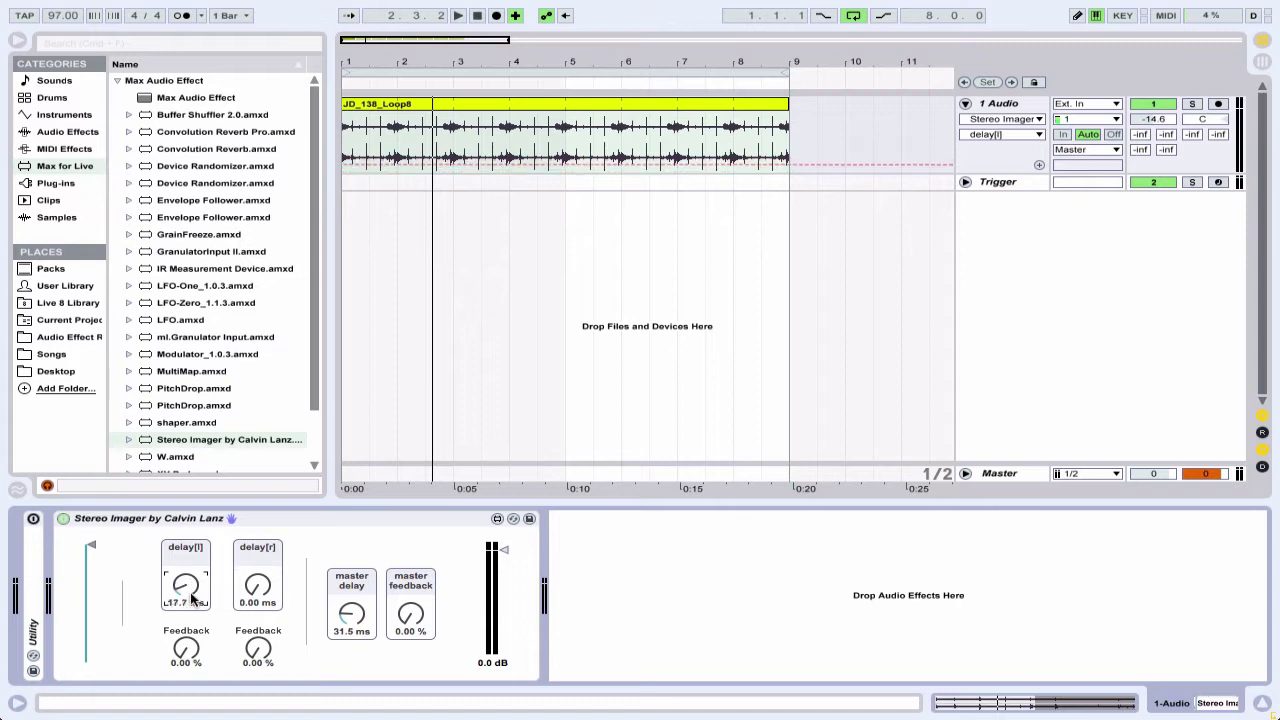
Sweep the Stereo Imager's dry/wet slider downward and start playback of the JD_138_Loop8 clip.
{"action": "left_click", "coordinate": [89, 548]}
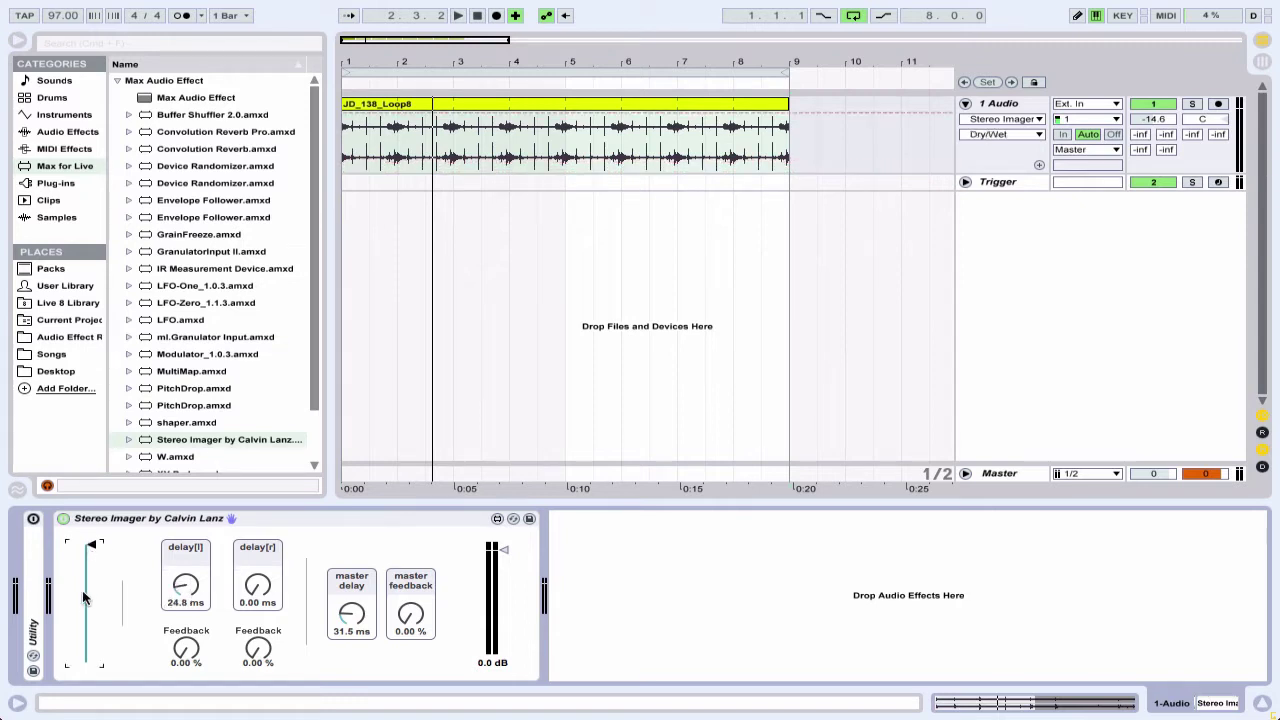
{"action": "left_click_drag", "start_coordinate": [93, 548], "coordinate": [93, 662]}
{"action": "key", "text": "space"}
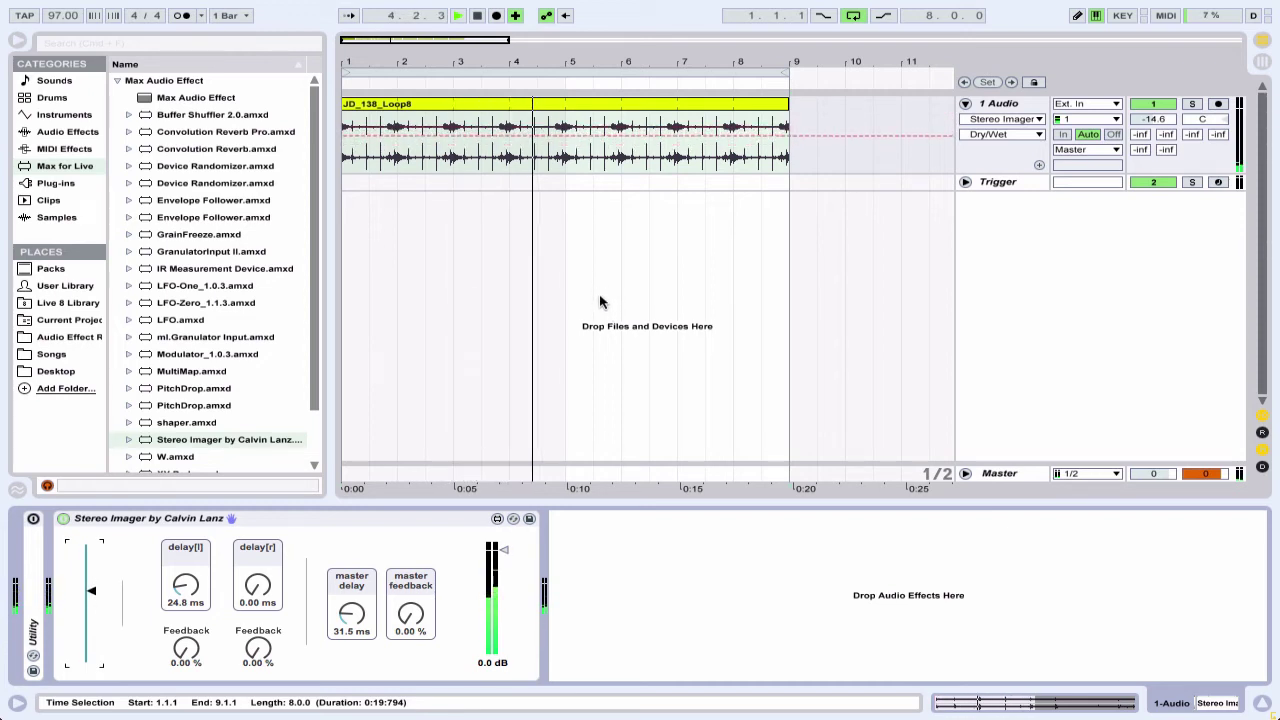
Try the right channel delay at 131 ms and lower the left channel delay to 0 ms during playback.
{"action": "left_click", "coordinate": [189, 596]}
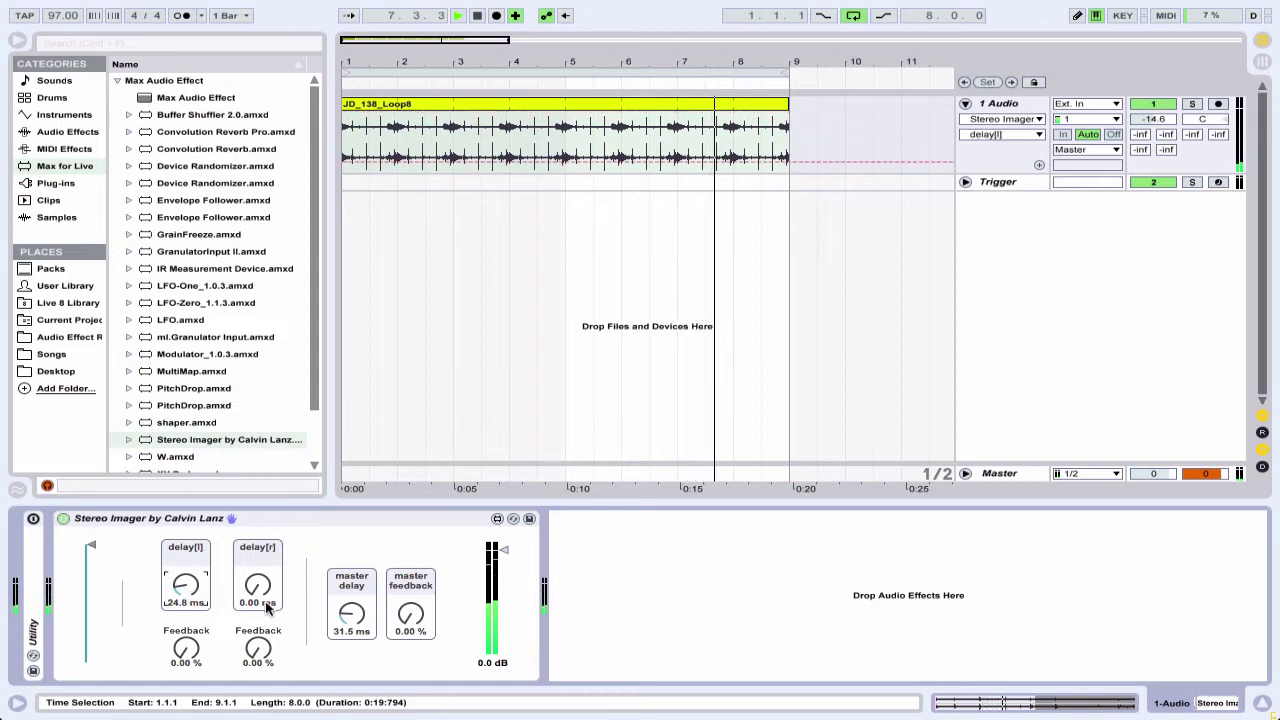
{"action": "left_click_drag", "start_coordinate": [268, 608], "coordinate": [209, 492]}
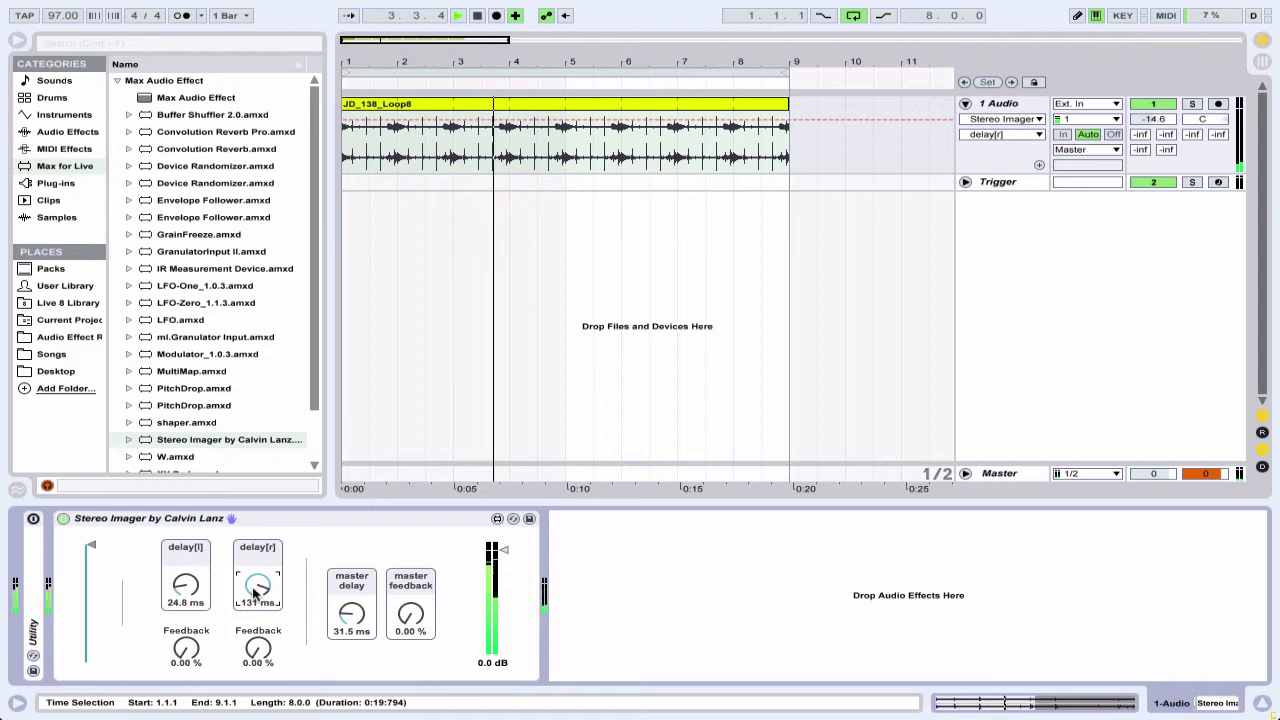
{"action": "left_click_drag", "start_coordinate": [186, 588], "coordinate": [237, 686]}
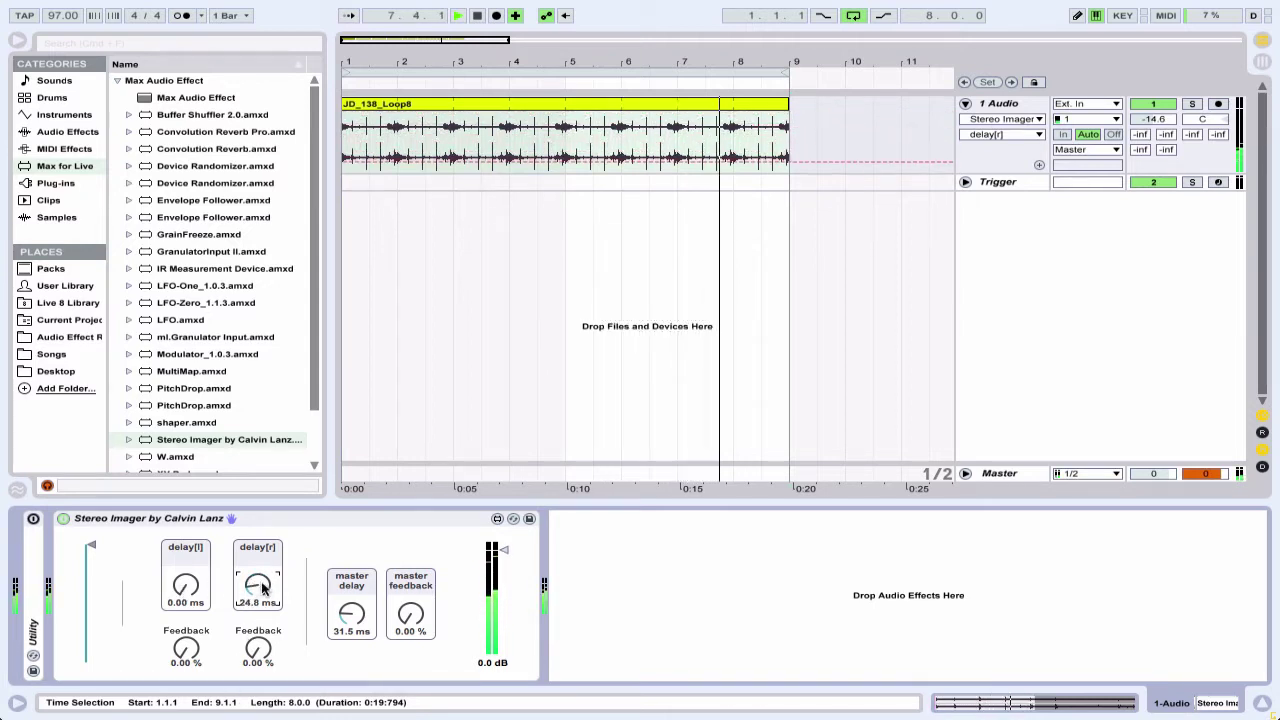
Set both the right and left channel delays to 22.4 ms and toggle the Stereo Imager to compare the sound.
{"action": "left_click_drag", "start_coordinate": [262, 588], "coordinate": [258, 590]}
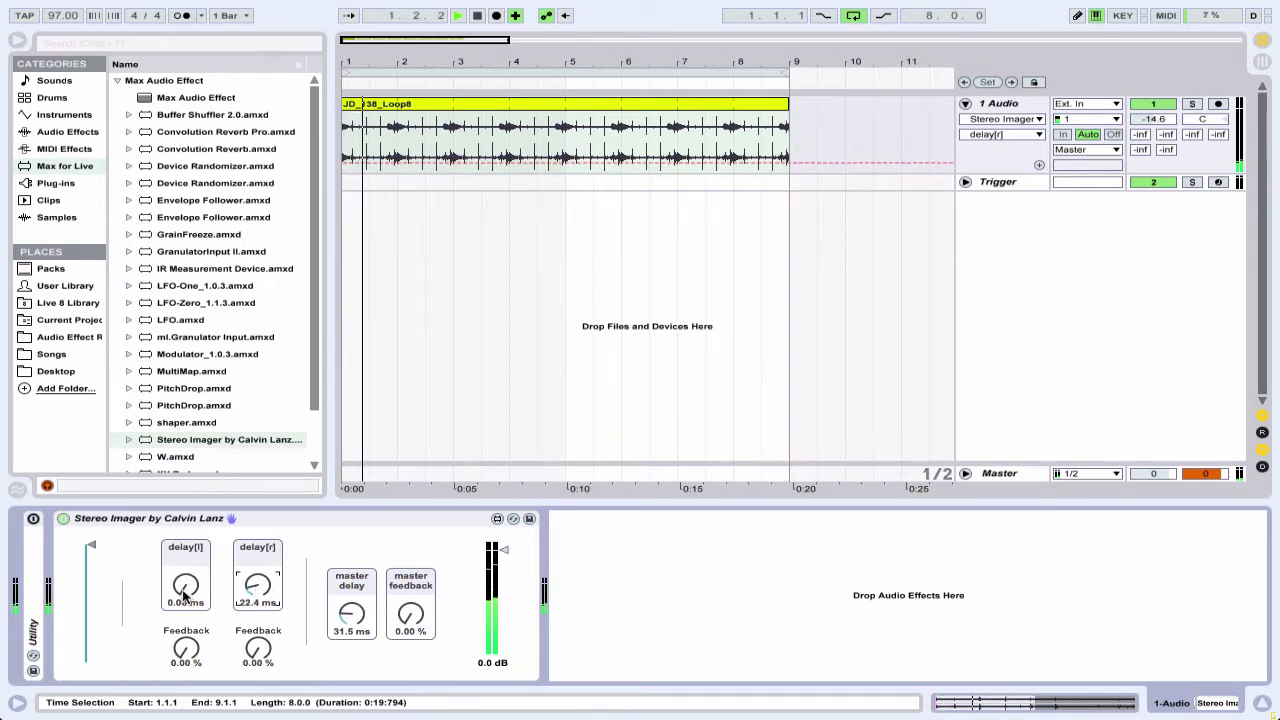
{"action": "left_click_drag", "start_coordinate": [184, 596], "coordinate": [155, 575]}
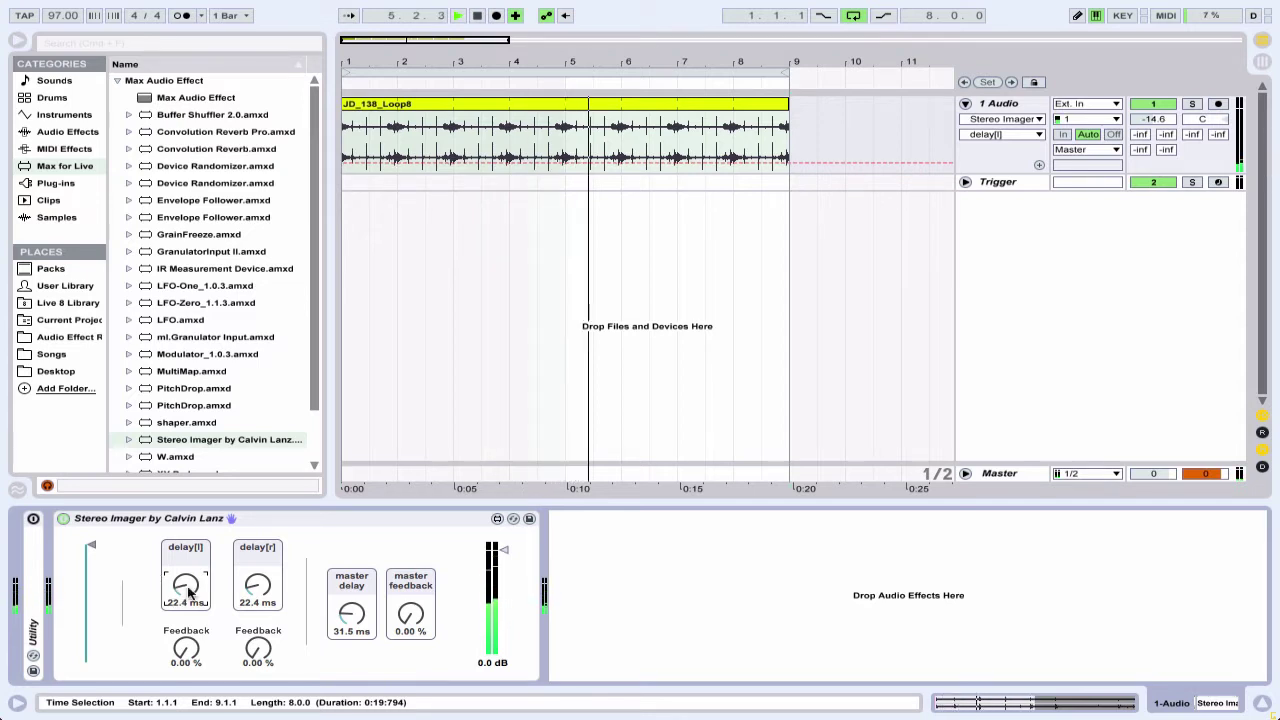
{"action": "left_click", "coordinate": [64, 517]}
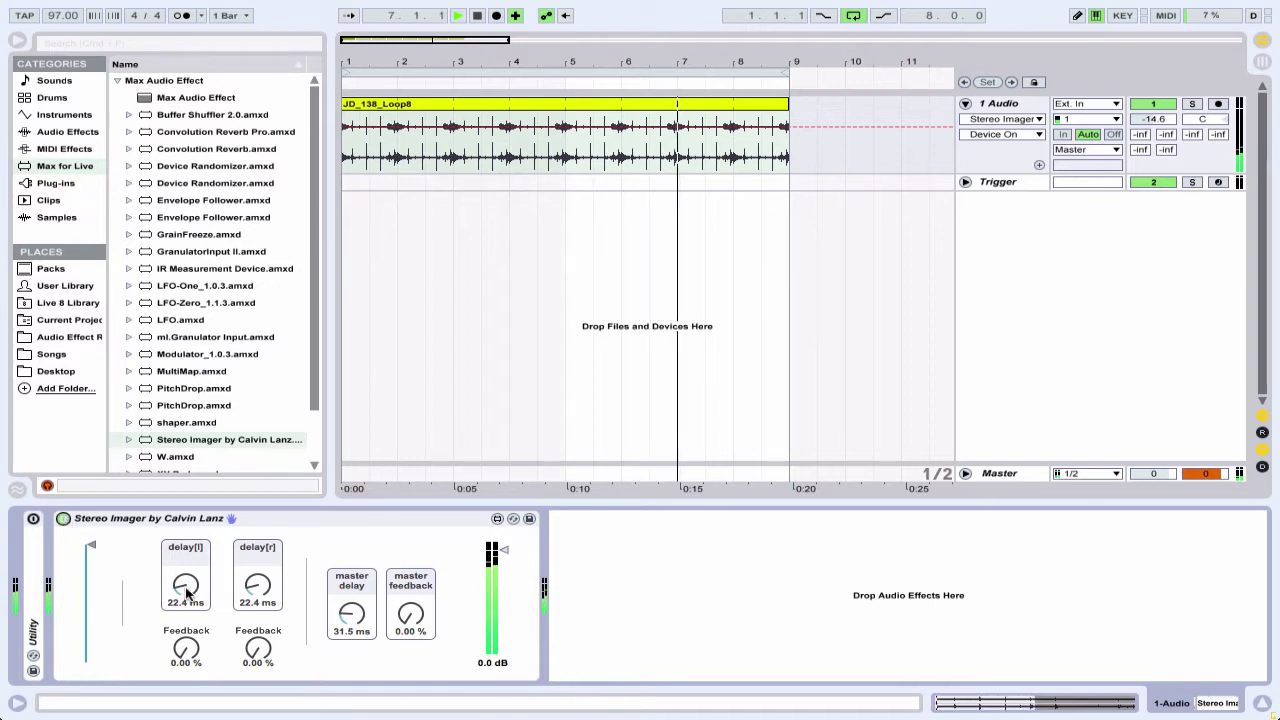
Raise the left channel's delay to 110 ms and its feedback to 75.6 %.
{"action": "left_click_drag", "start_coordinate": [186, 592], "coordinate": [186, 601]}
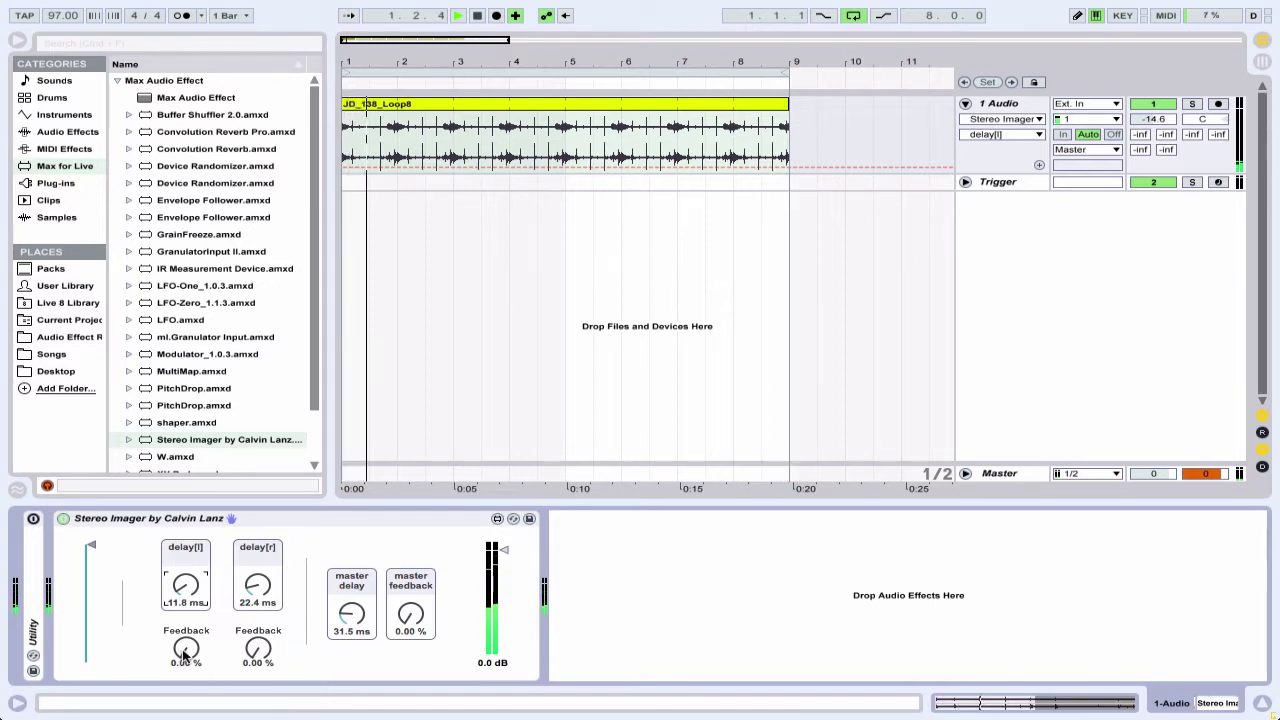
{"action": "left_click_drag", "start_coordinate": [185, 655], "coordinate": [175, 518]}
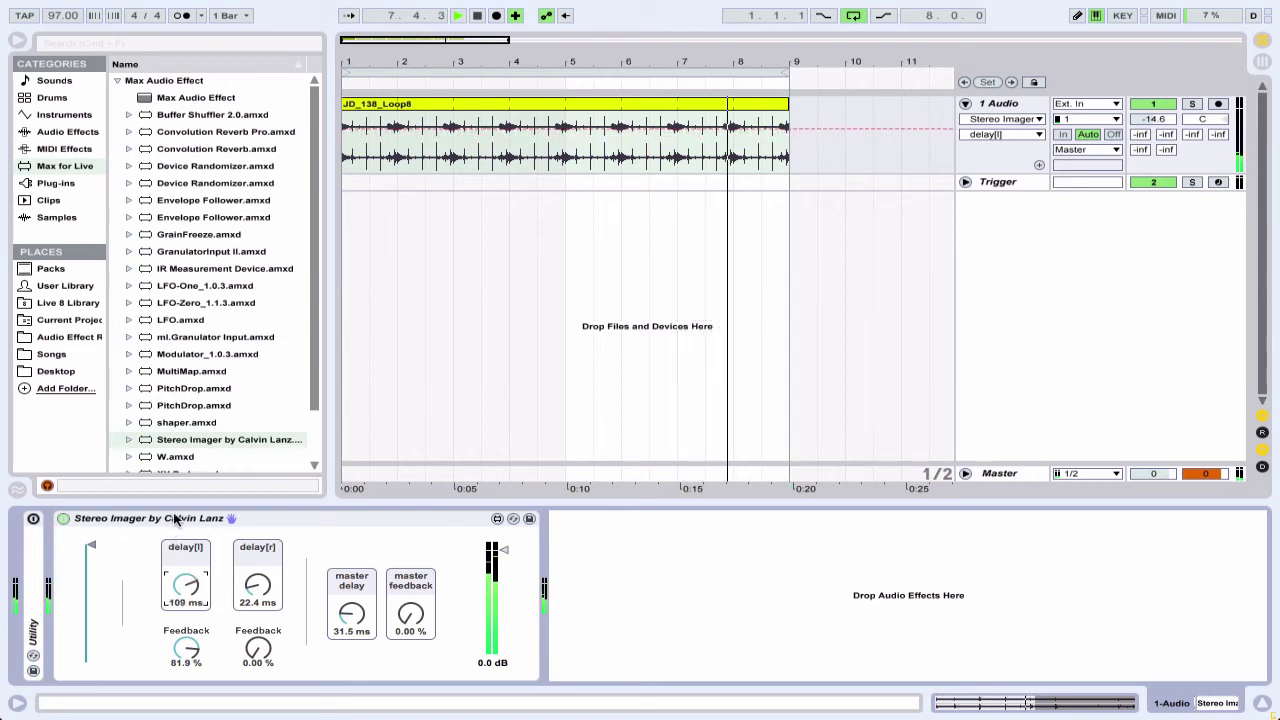
{"action": "mouse_move", "coordinate": [186, 648]}
{"action": "left_mouse_down"}
{"action": "mouse_move", "coordinate": [238, 643]}
{"action": "mouse_move", "coordinate": [263, 657]}
{"action": "mouse_move", "coordinate": [191, 657]}
{"action": "mouse_move", "coordinate": [194, 667]}
{"action": "left_mouse_up"}
Set the right channel's delay to 49.6 ms and its feedback to 38.6 %, and readjust the left feedback.
{"action": "left_click_drag", "start_coordinate": [260, 591], "coordinate": [260, 605]}
{"action": "left_click_drag", "start_coordinate": [258, 650], "coordinate": [254, 617]}
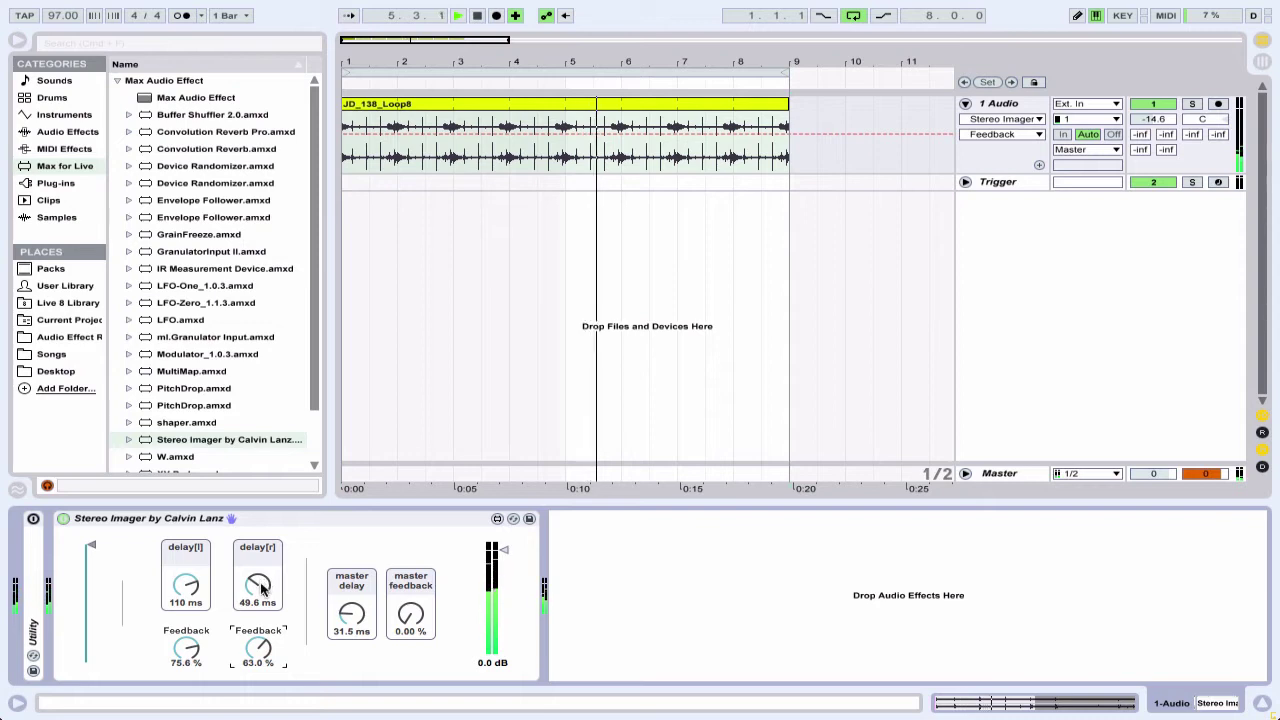
{"action": "left_click_drag", "start_coordinate": [257, 620], "coordinate": [253, 682]}
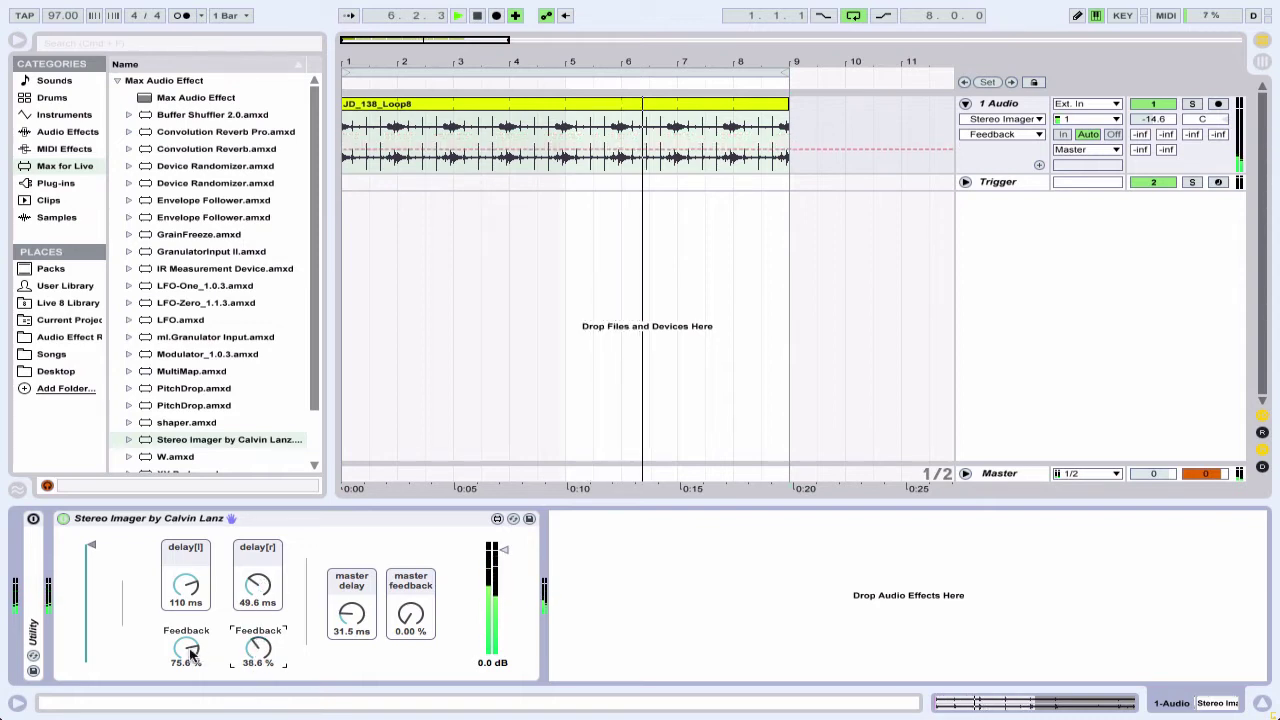
{"action": "left_click_drag", "start_coordinate": [191, 655], "coordinate": [191, 649]}
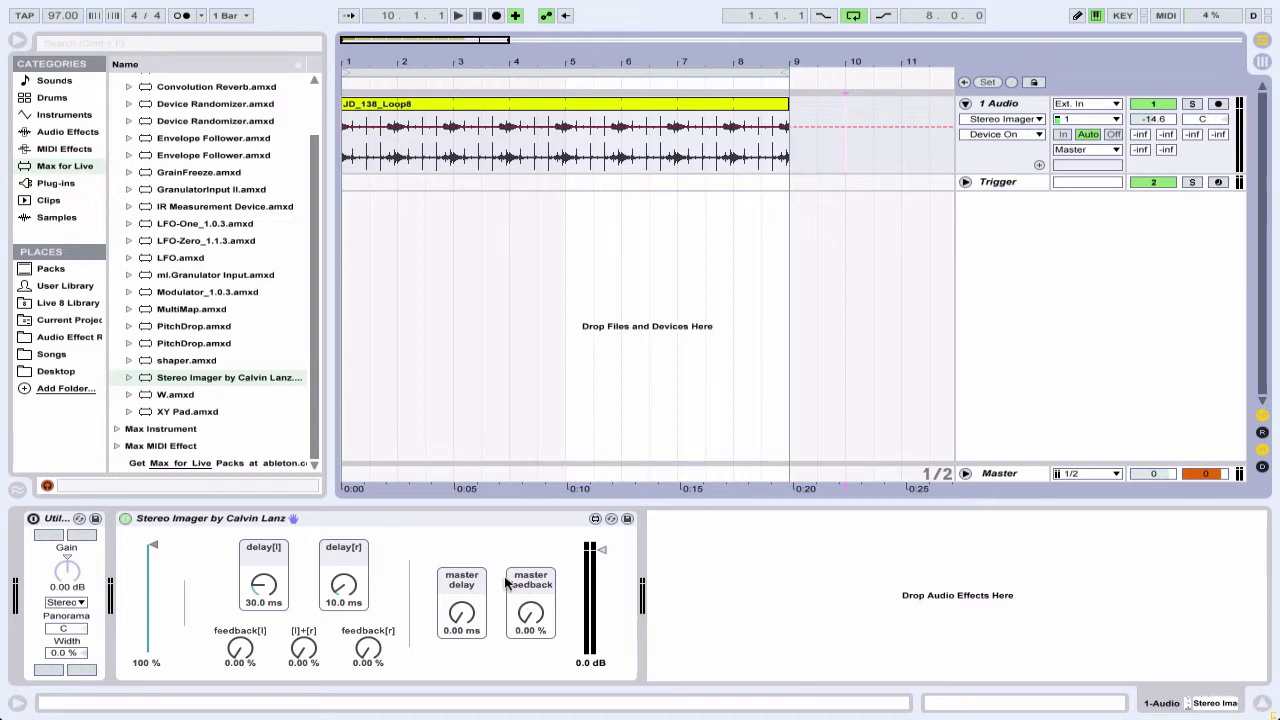
Try the linked [l]+[r] feedback at 38.9 % and 12.7 %, and return all channel feedback to 0 %.
{"action": "left_click", "coordinate": [303, 652]}
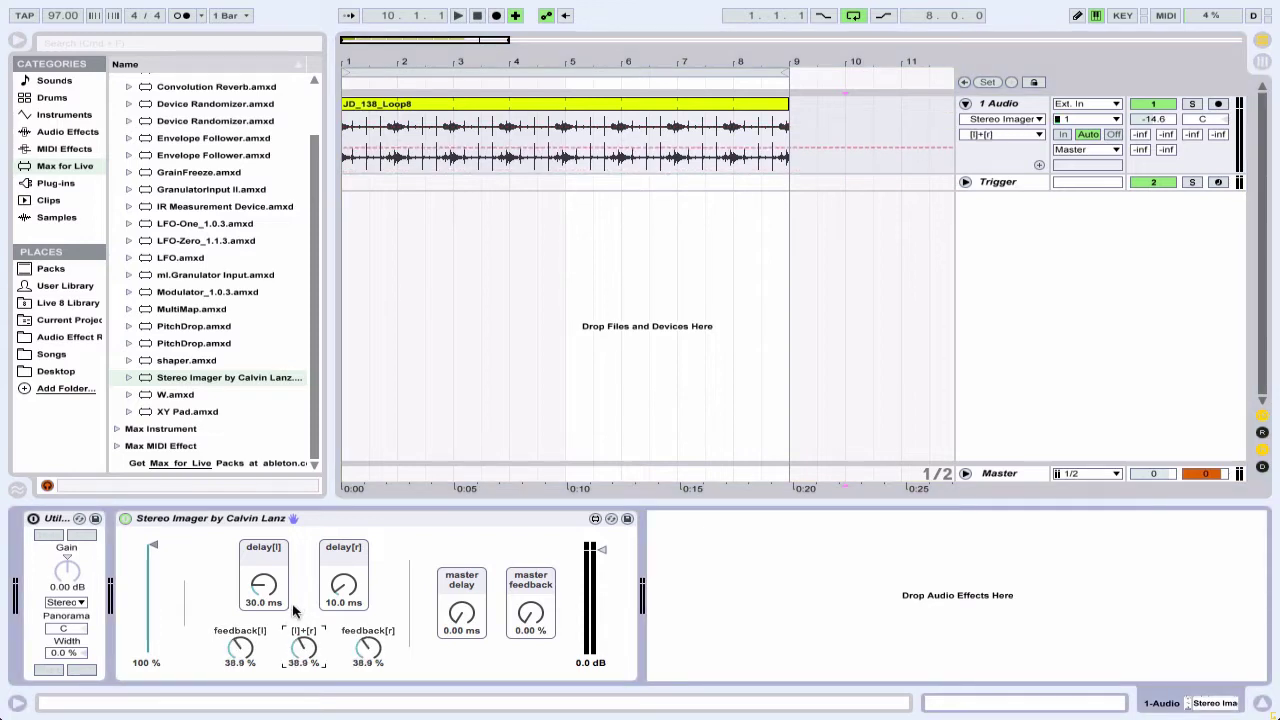
{"action": "left_click_drag", "start_coordinate": [294, 607], "coordinate": [577, 428]}
{"action": "left_click", "coordinate": [477, 15]}
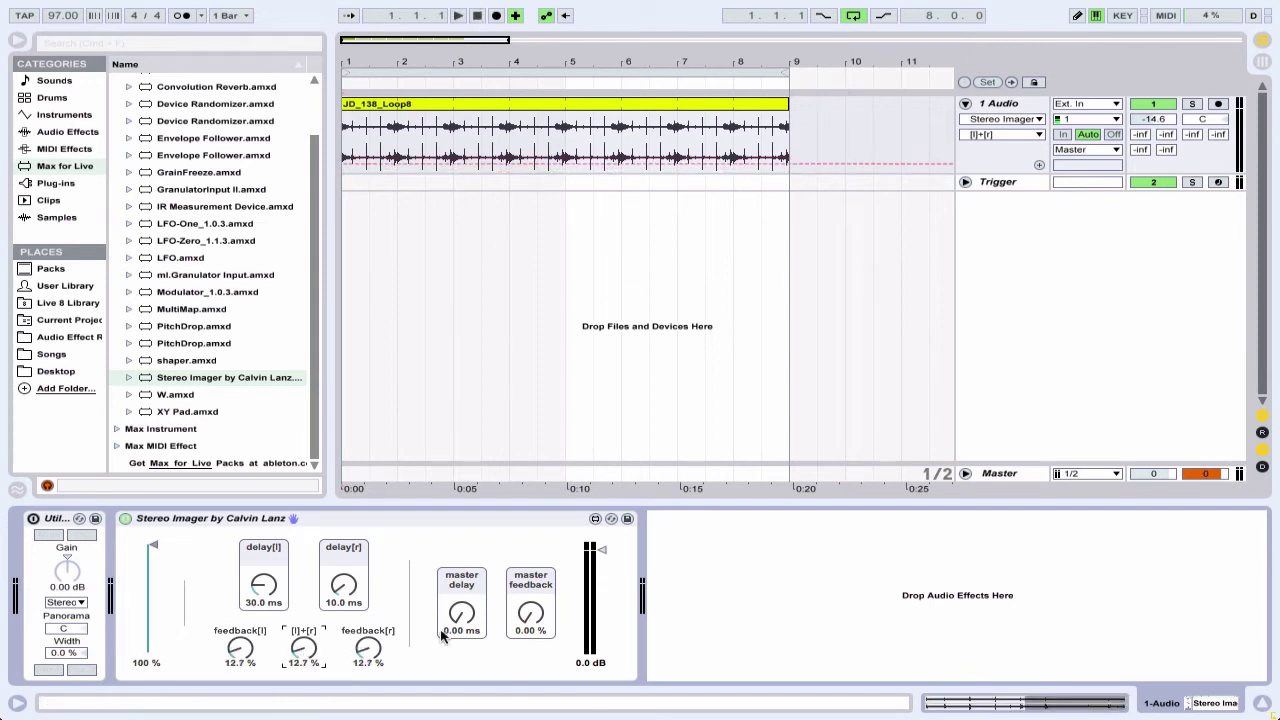
{"action": "left_click_drag", "start_coordinate": [310, 662], "coordinate": [295, 592]}
{"action": "mouse_move", "coordinate": [237, 651]}
{"action": "left_mouse_down"}
{"action": "mouse_move", "coordinate": [237, 700]}
{"action": "mouse_move", "coordinate": [239, 652]}
{"action": "left_mouse_up"}
{"action": "left_click_drag", "start_coordinate": [370, 652], "coordinate": [309, 650]}
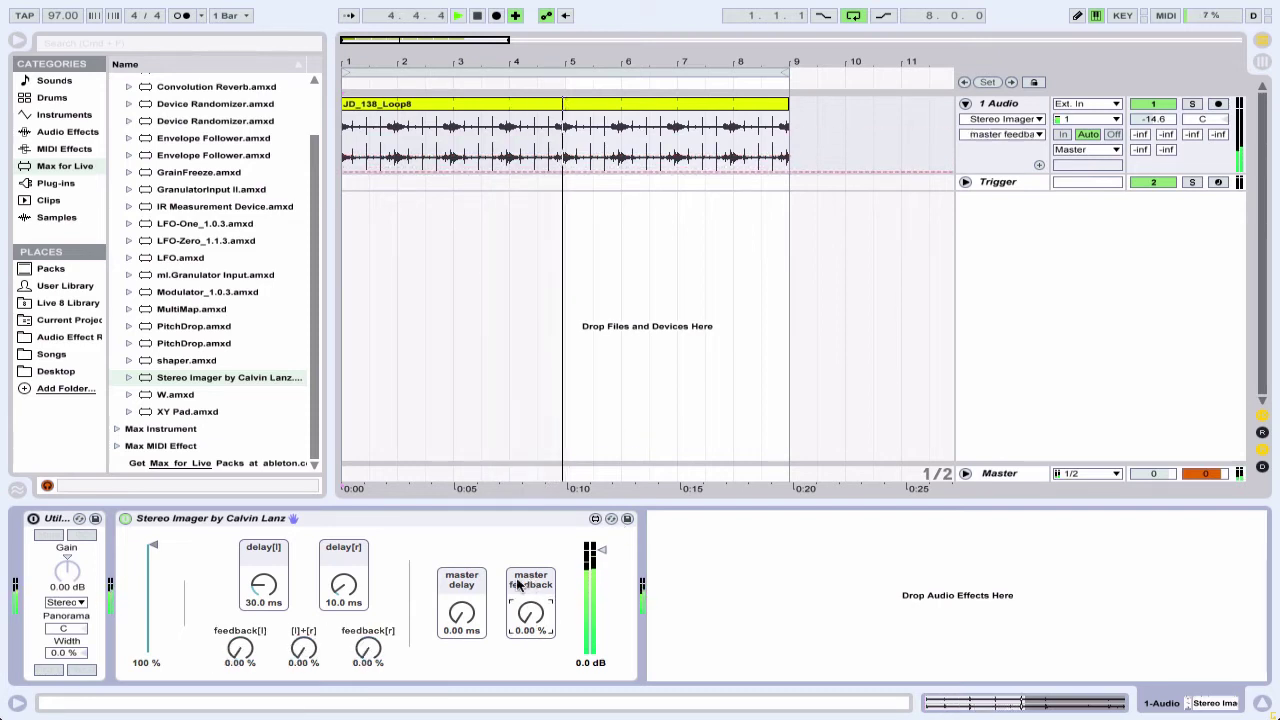
Set the master delay to 57.9 ms and switch the Stereo Imager off and on to compare the sound.
{"action": "left_click", "coordinate": [461, 585]}
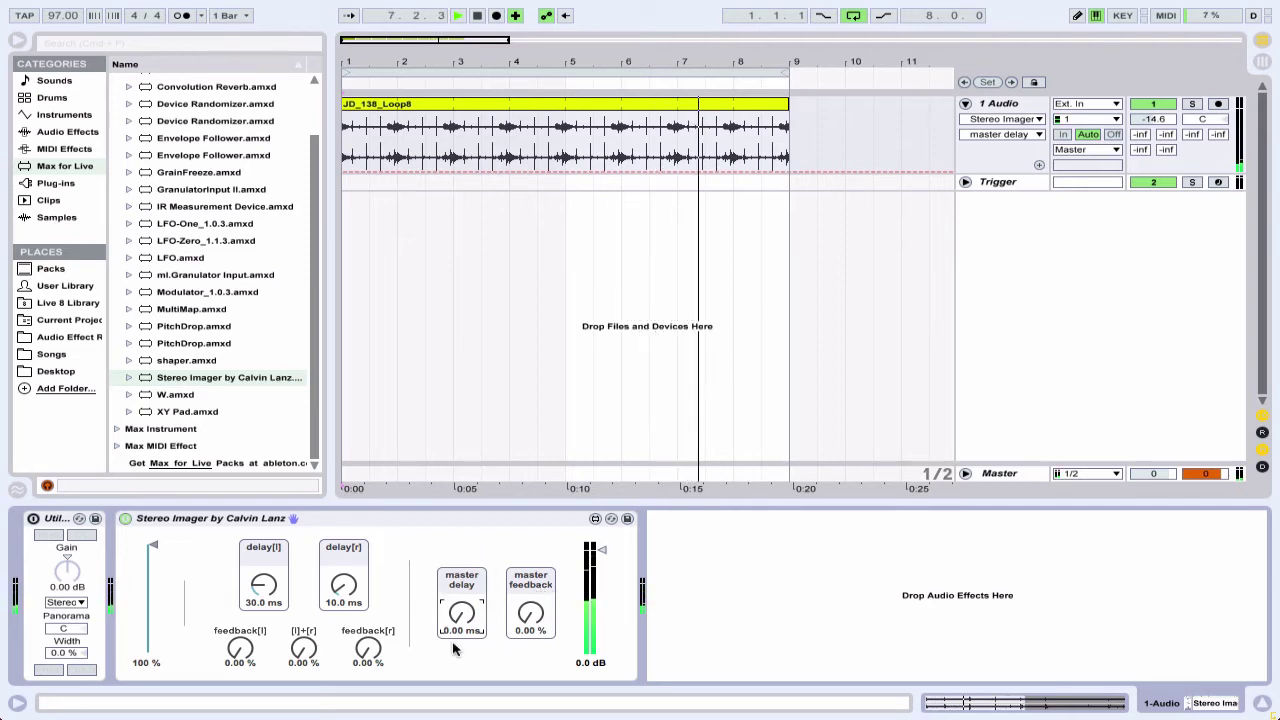
{"action": "left_click_drag", "start_coordinate": [458, 617], "coordinate": [232, 556]}
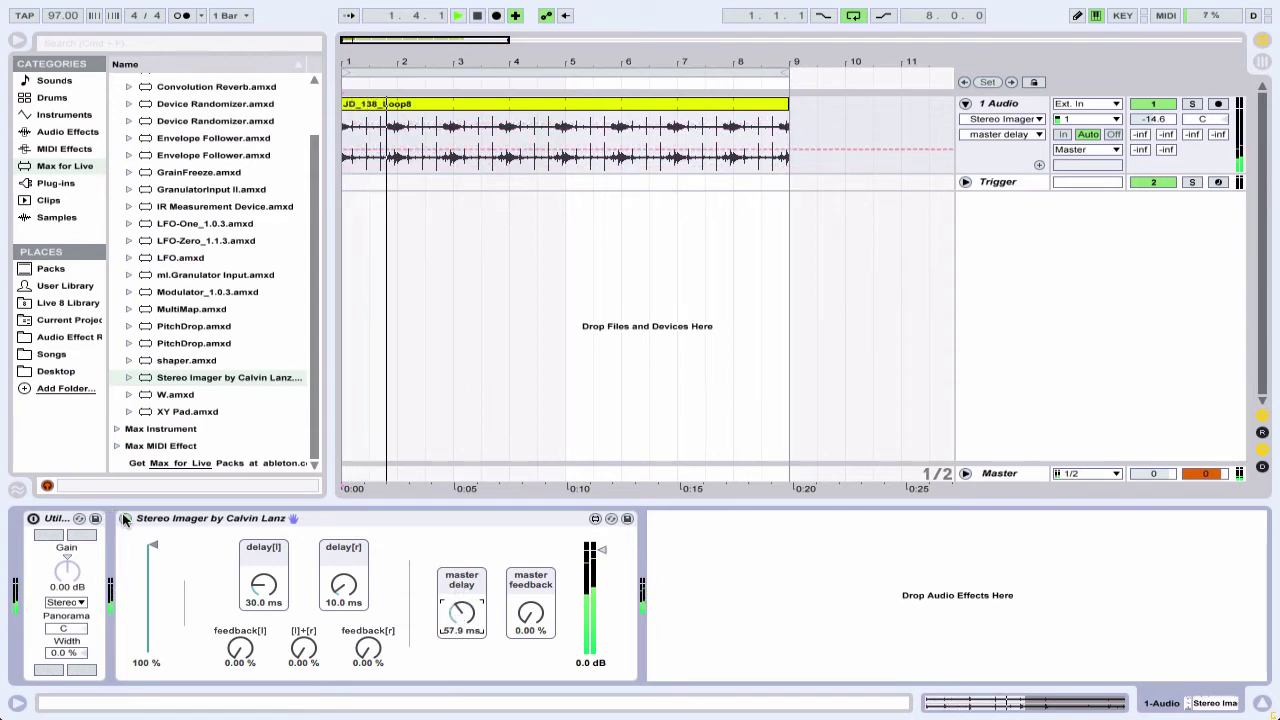
{"action": "left_click", "coordinate": [125, 519]}
{"action": "left_click", "coordinate": [125, 519]}
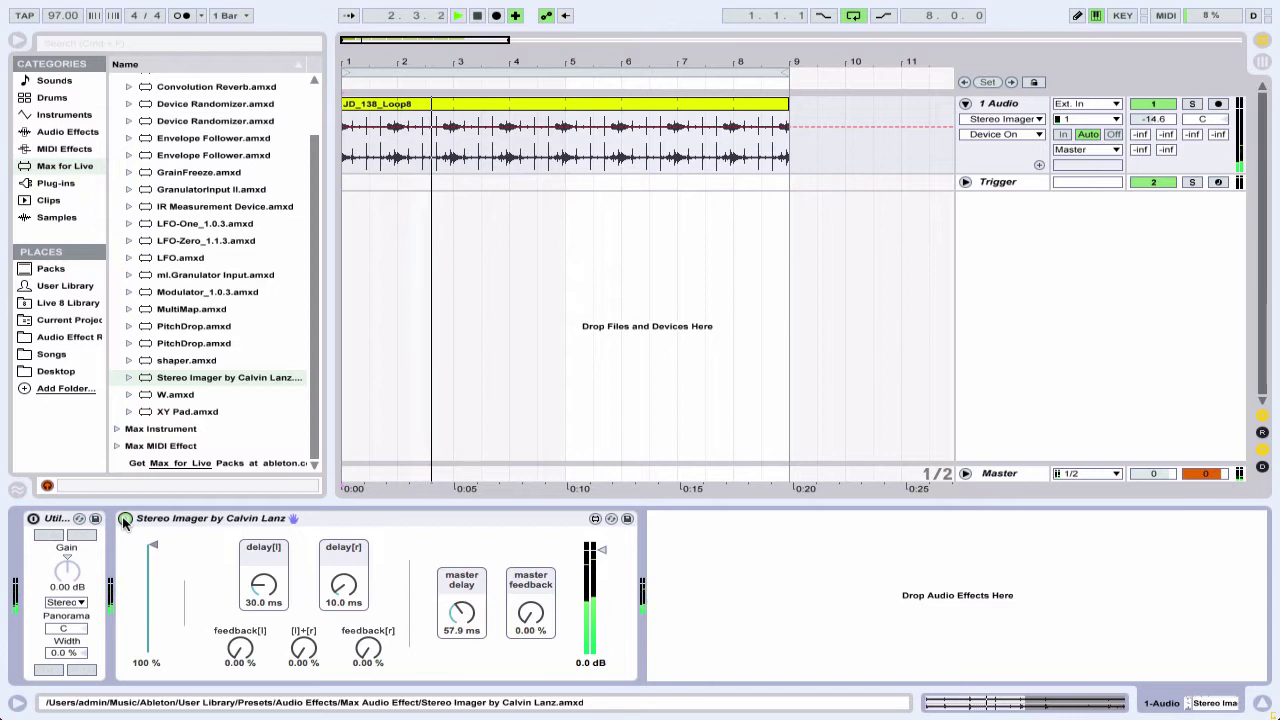
Set the master delay to 67.3 ms and the master feedback to 67.3 %.
{"action": "left_click_drag", "start_coordinate": [462, 612], "coordinate": [508, 517]}
{"action": "left_click_drag", "start_coordinate": [478, 616], "coordinate": [455, 572]}
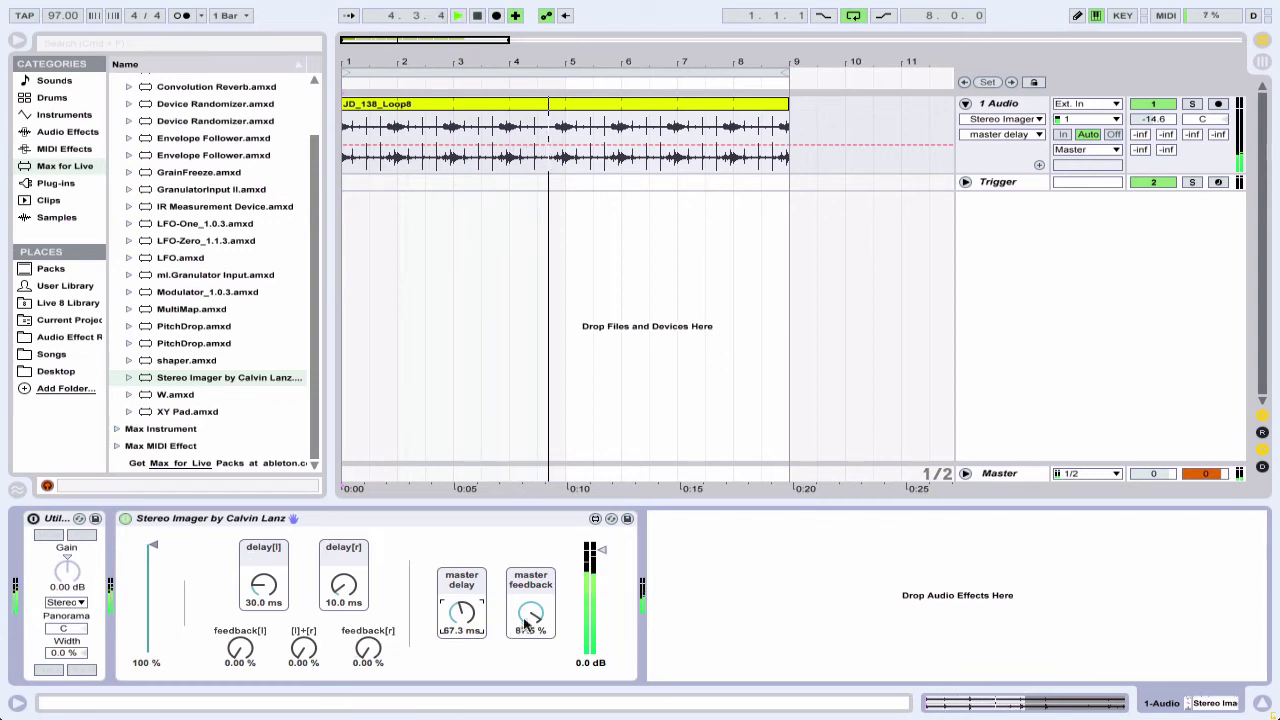
{"action": "left_click_drag", "start_coordinate": [531, 614], "coordinate": [519, 645]}
Set the left feedback to 48.8 %, the right feedback to 65.4 % and the right delay to 97.4 ms.
{"action": "left_click_drag", "start_coordinate": [368, 655], "coordinate": [363, 568]}
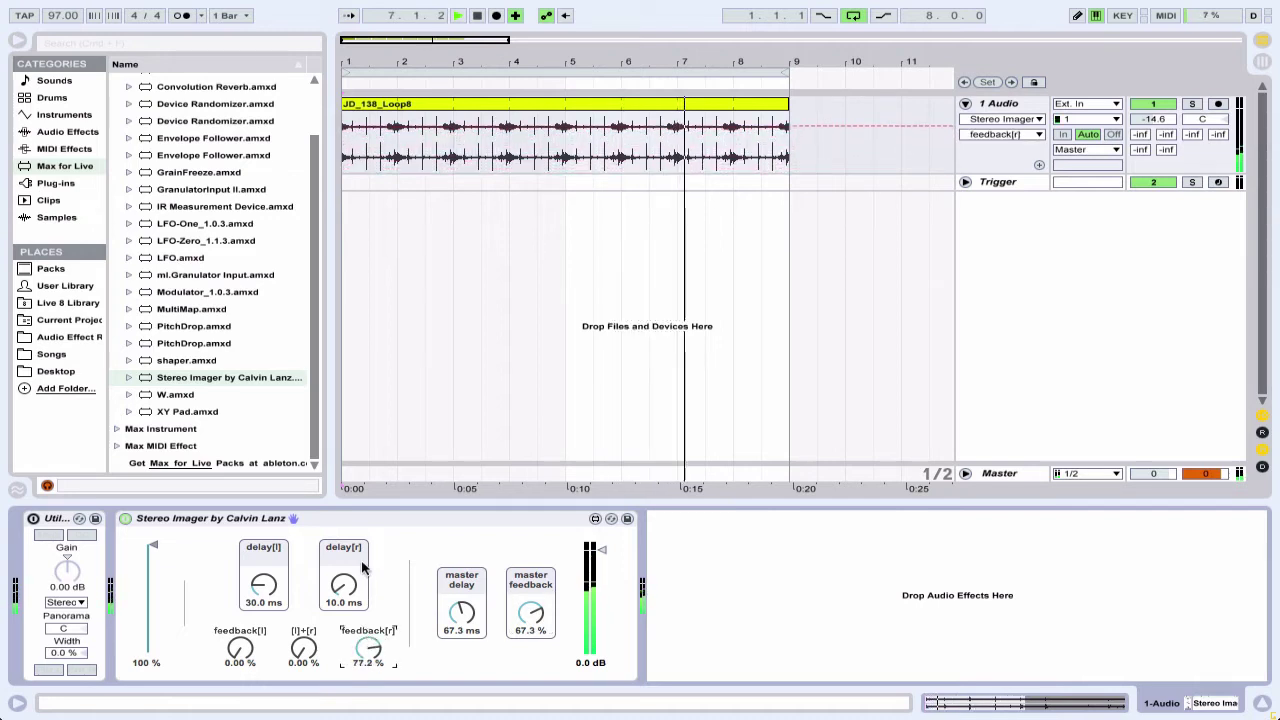
{"action": "mouse_move", "coordinate": [244, 652]}
{"action": "left_mouse_down"}
{"action": "mouse_move", "coordinate": [243, 640]}
{"action": "mouse_move", "coordinate": [242, 652]}
{"action": "left_mouse_up"}
{"action": "left_click_drag", "start_coordinate": [342, 601], "coordinate": [346, 597]}
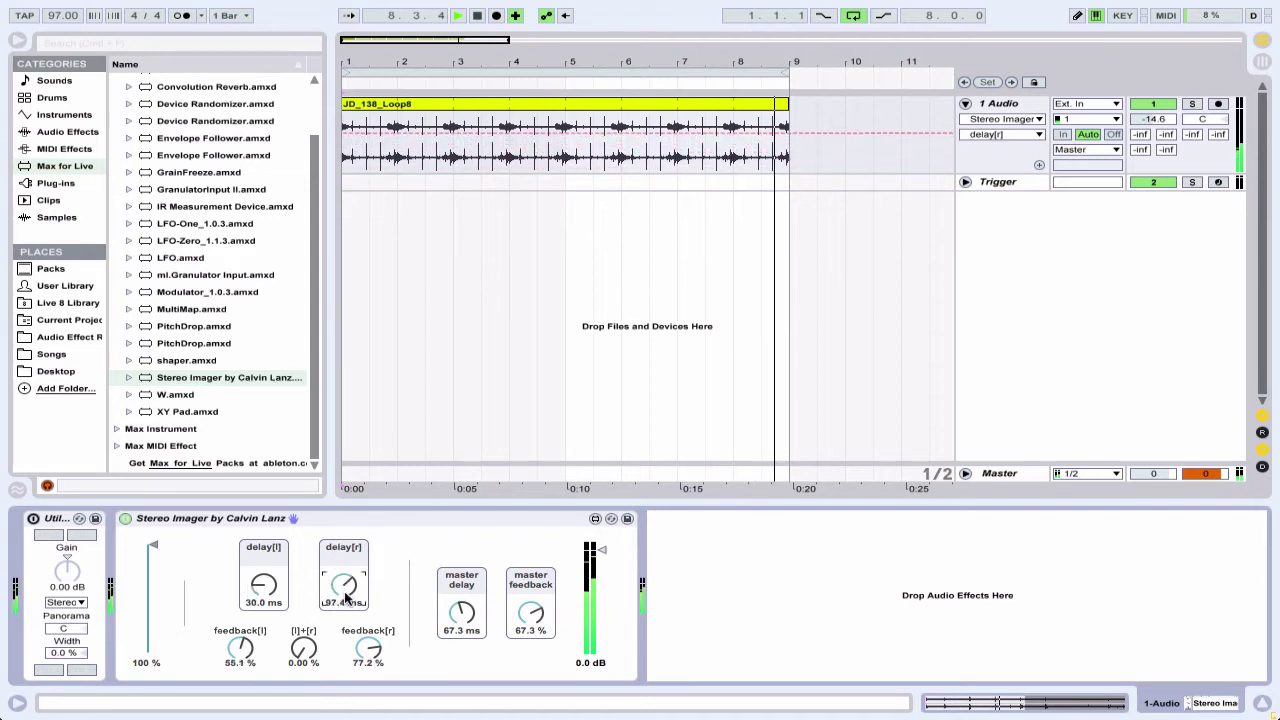
{"action": "left_click_drag", "start_coordinate": [240, 656], "coordinate": [240, 660]}
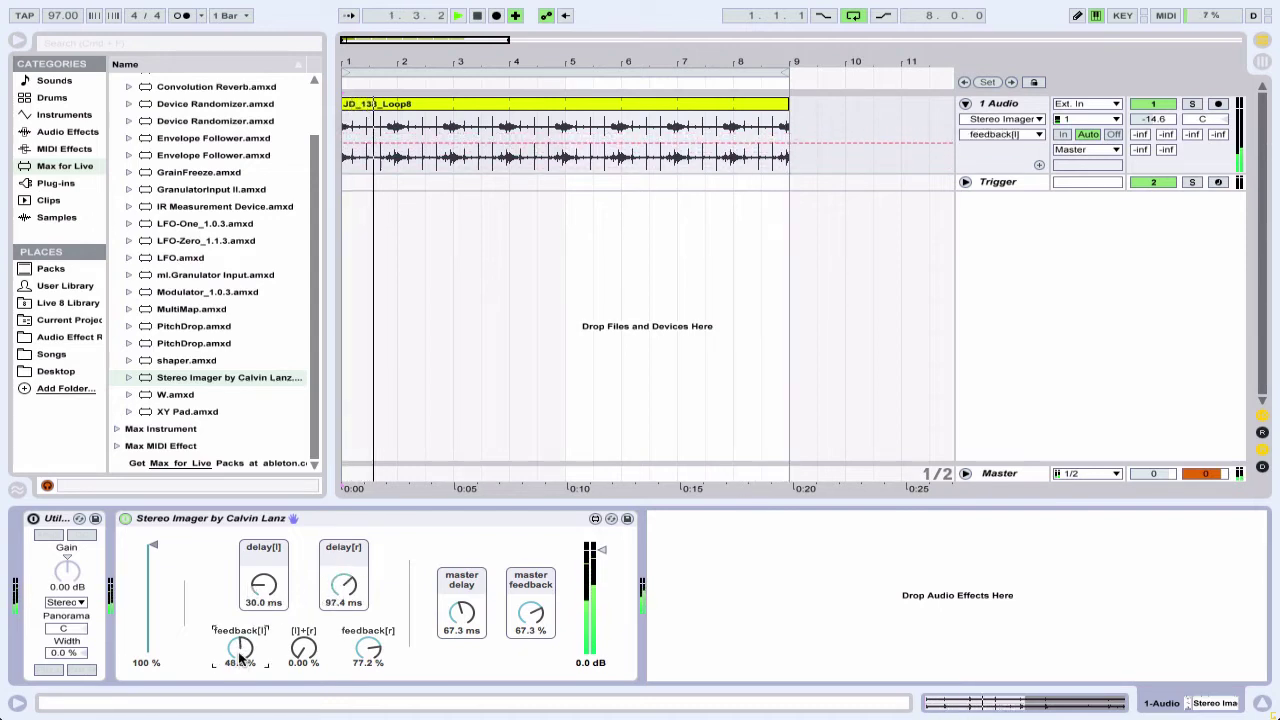
{"action": "left_click_drag", "start_coordinate": [378, 654], "coordinate": [372, 662]}
Reduce the master feedback to 17.2 %, master delay to 39.0 ms and right feedback to 51.2 %, and readjust the right delay.
{"action": "left_click_drag", "start_coordinate": [531, 614], "coordinate": [517, 551]}
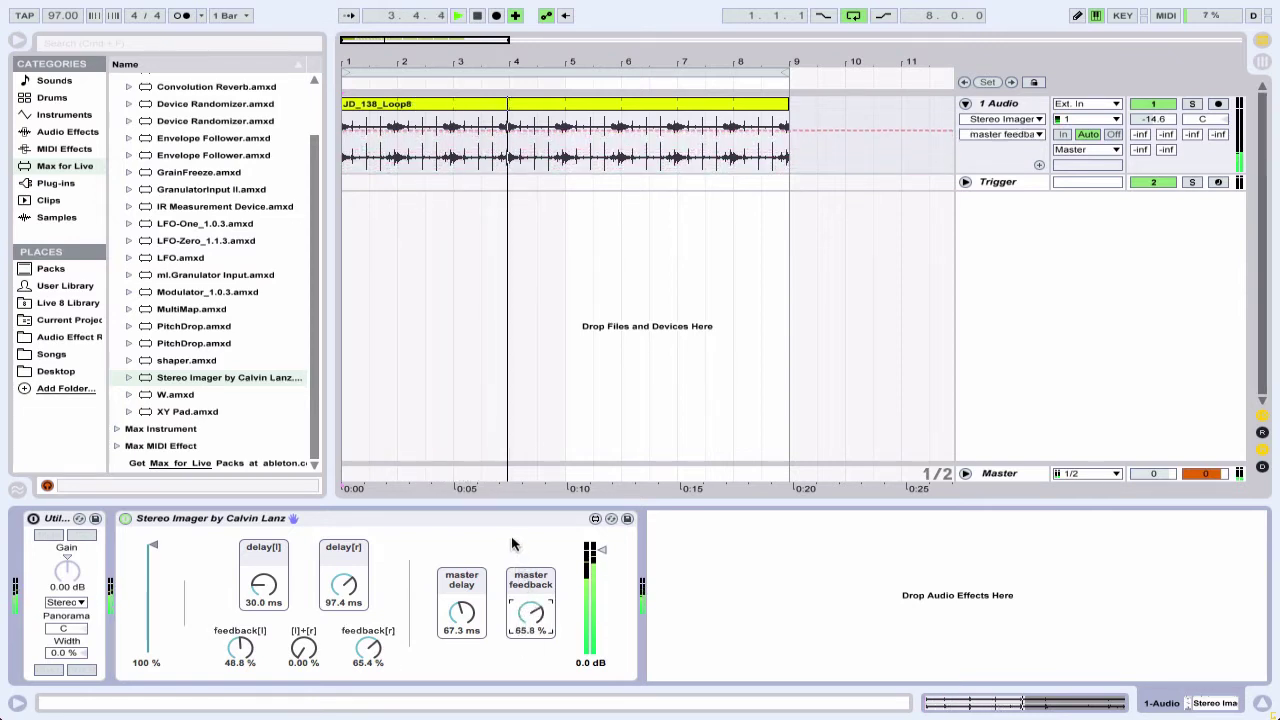
{"action": "left_click_drag", "start_coordinate": [509, 552], "coordinate": [465, 622]}
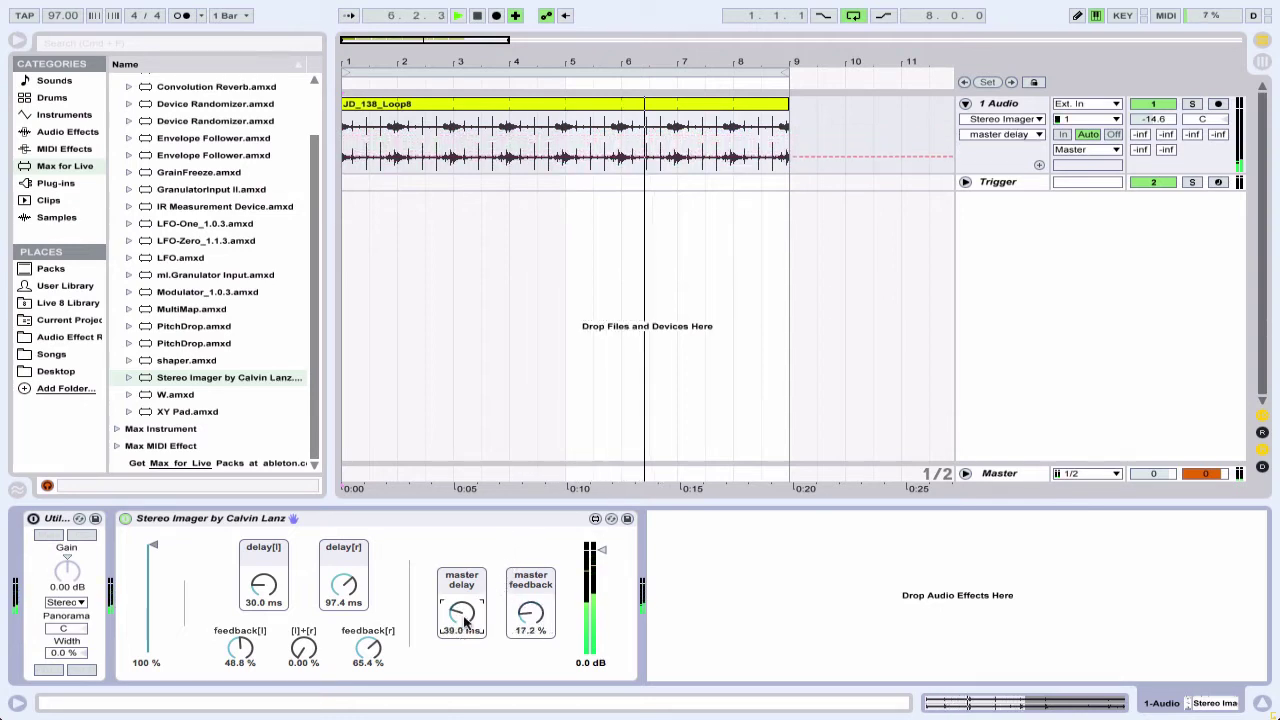
{"action": "left_click_drag", "start_coordinate": [375, 652], "coordinate": [366, 656]}
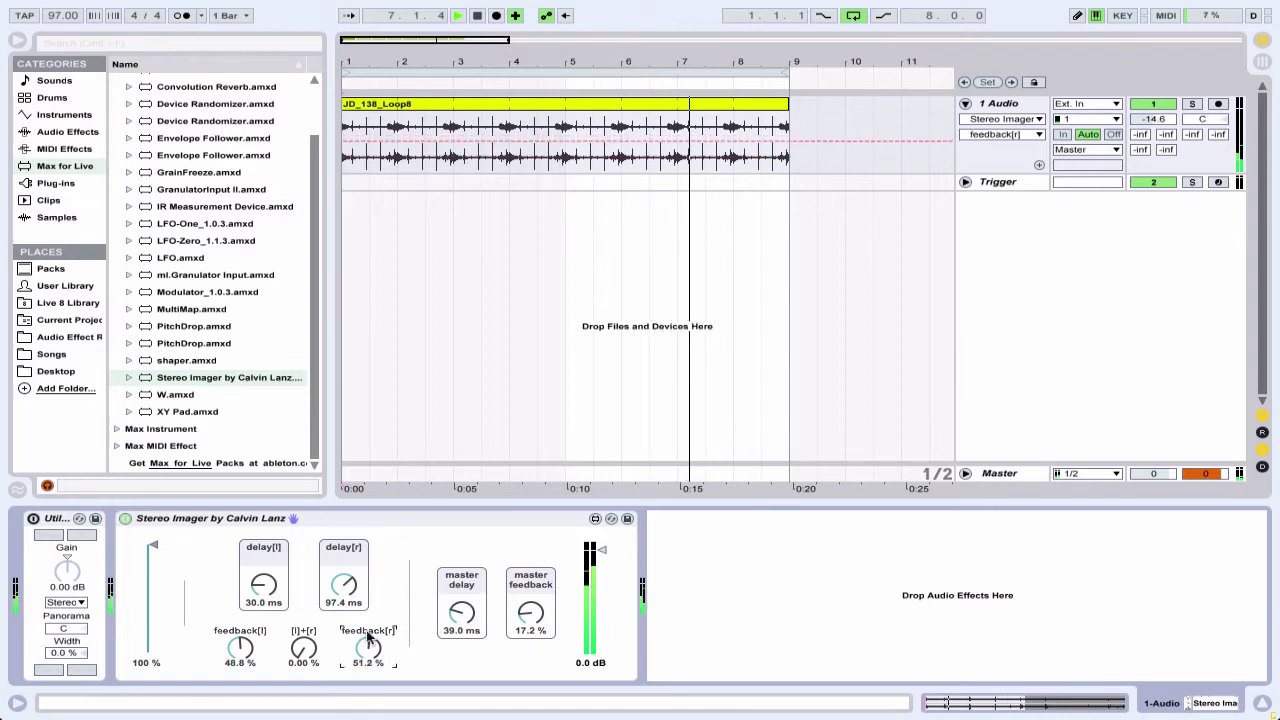
{"action": "left_click_drag", "start_coordinate": [345, 584], "coordinate": [346, 588]}
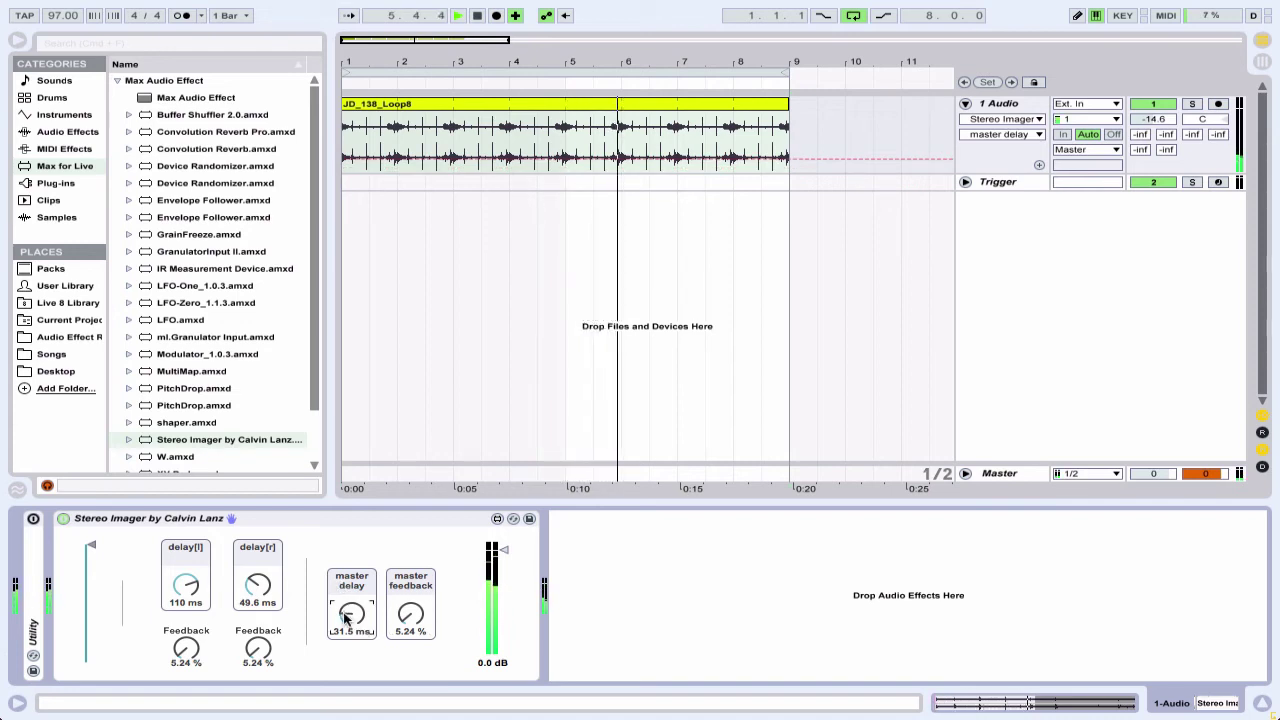
Lower the master delay to 0 ms, raise it to 39.0 ms and stop playback.
{"action": "left_click_drag", "start_coordinate": [345, 617], "coordinate": [345, 622]}
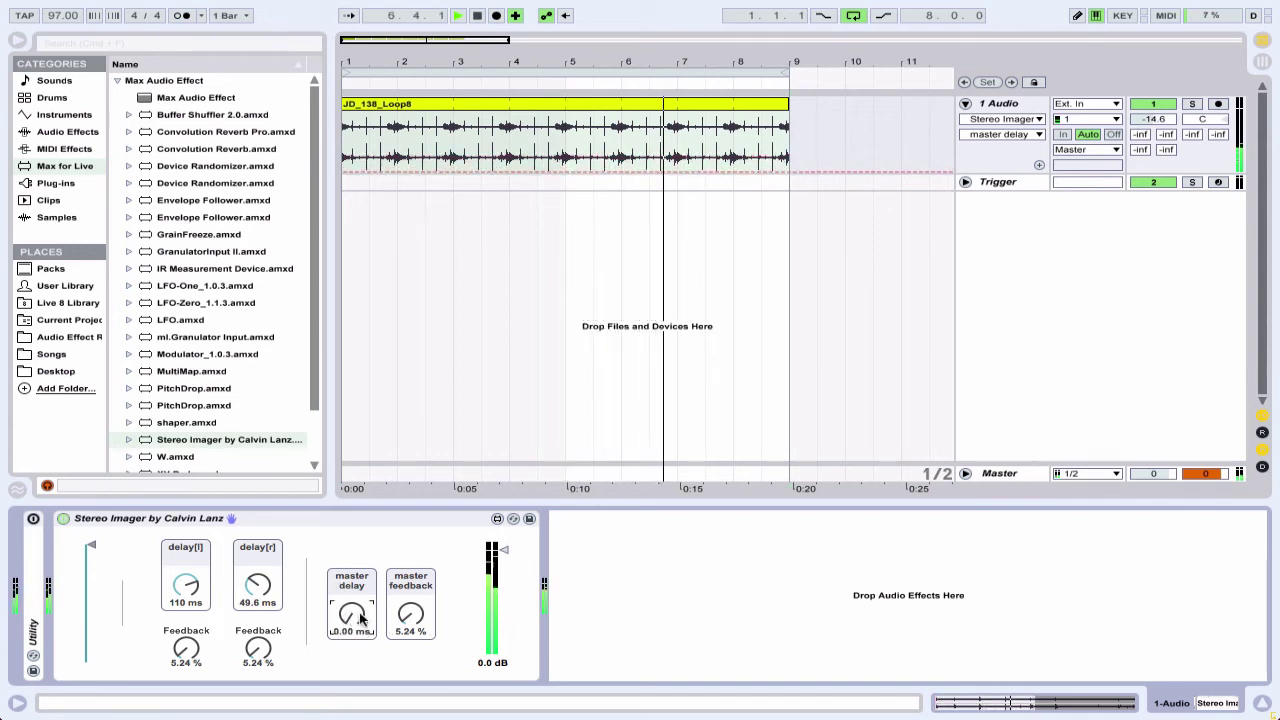
{"action": "left_click_drag", "start_coordinate": [352, 622], "coordinate": [347, 602]}
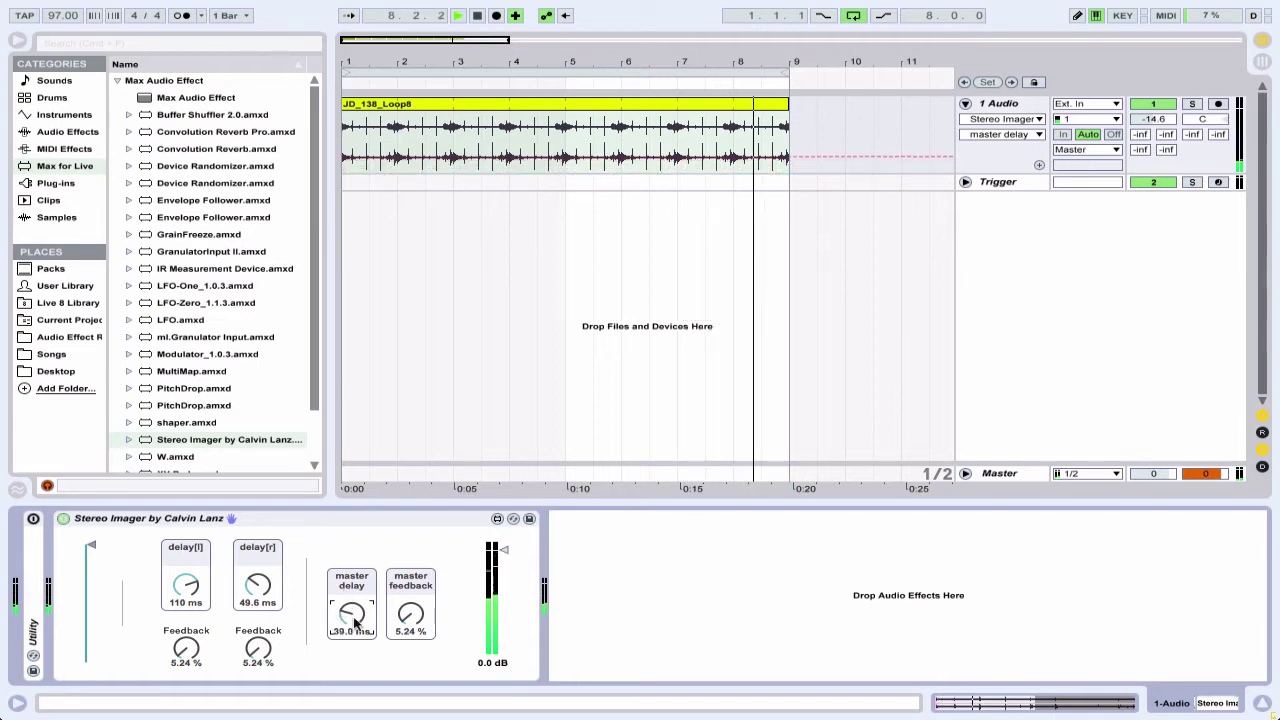
{"action": "scroll", "coordinate": [350, 610], "scroll_direction": "up", "scroll_amount": 3}
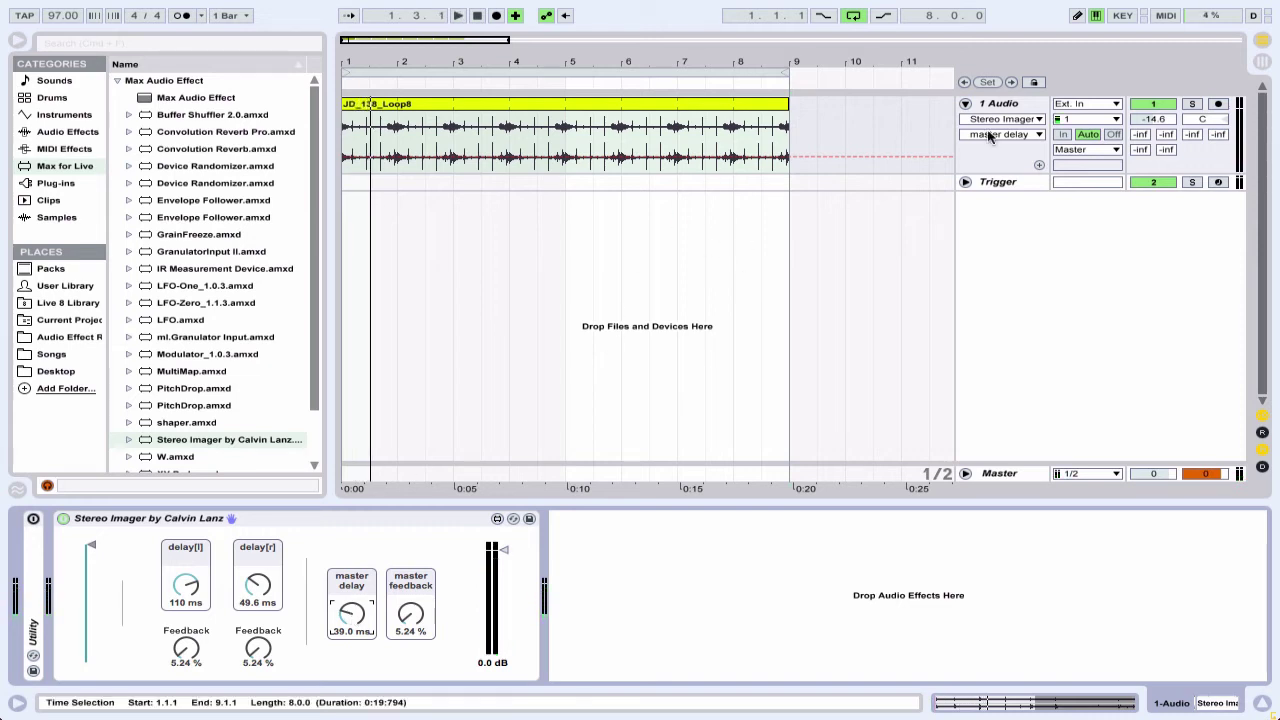
Duplicate the 1 Audio track and delete the Stereo Imager from the original track.
{"action": "left_click", "coordinate": [1000, 104]}
{"action": "key", "text": "ctrl+d"}
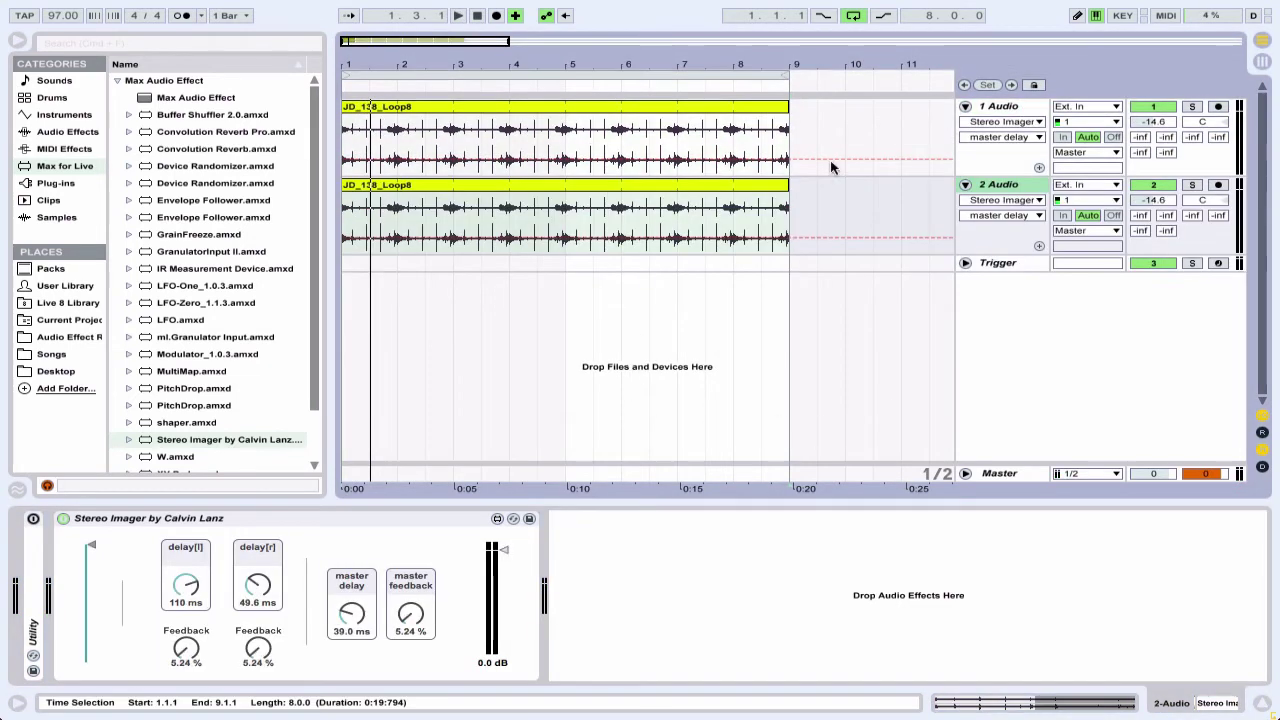
{"action": "left_click", "coordinate": [1022, 108]}
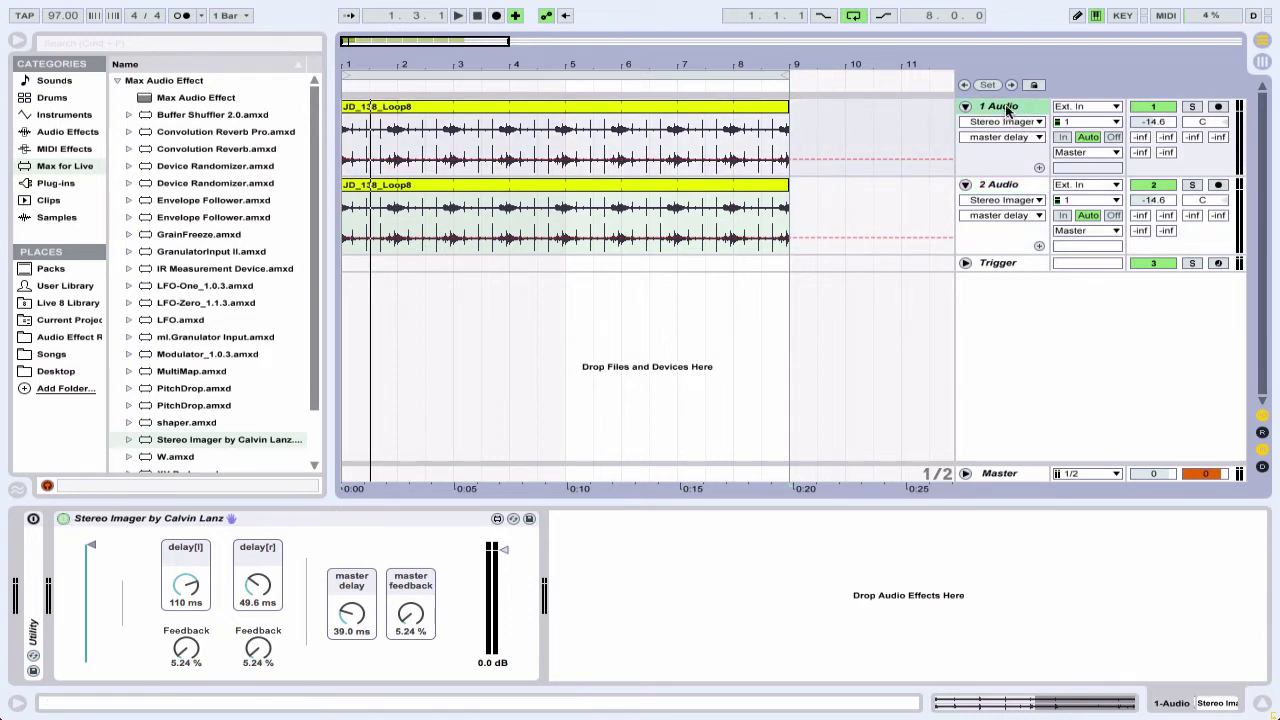
{"action": "left_click", "coordinate": [336, 516]}
{"action": "key", "text": "Delete"}
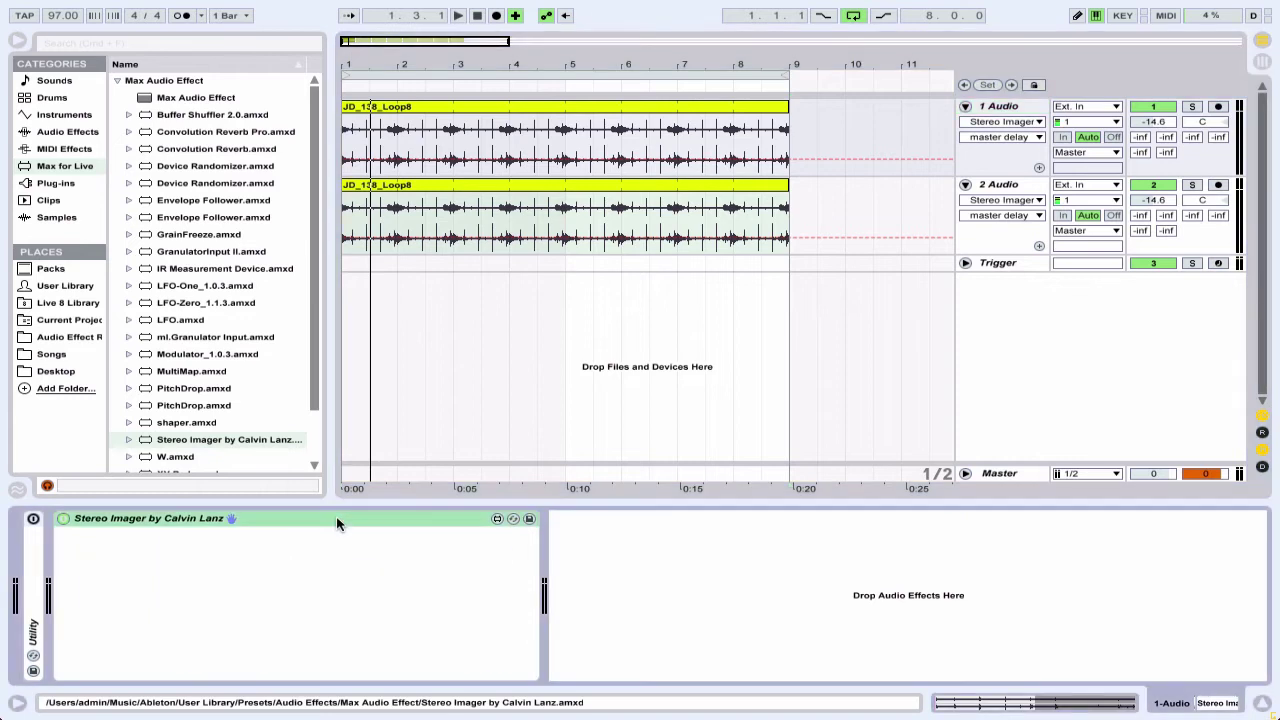
On the 2 Audio track's Stereo Imager, set the master delay and right delay to 0 ms and the left delay to 20.1 ms.
{"action": "left_click", "coordinate": [996, 186]}
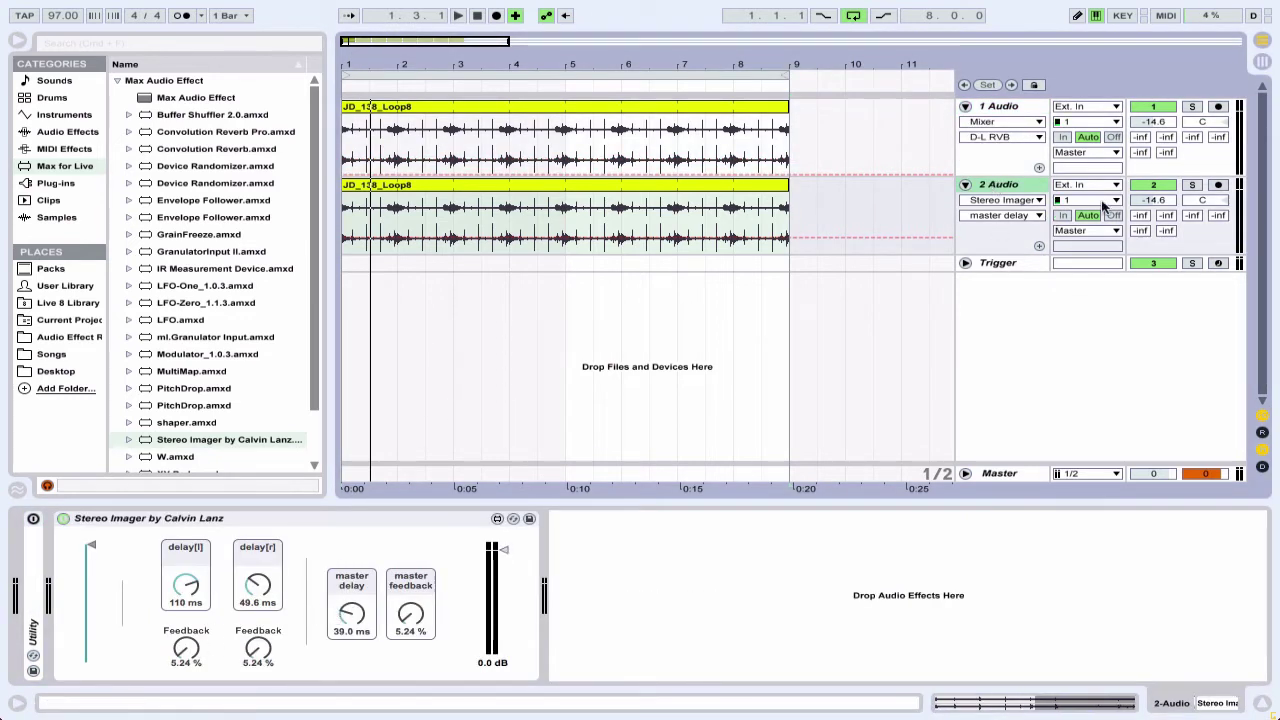
{"action": "left_click_drag", "start_coordinate": [348, 624], "coordinate": [348, 700]}
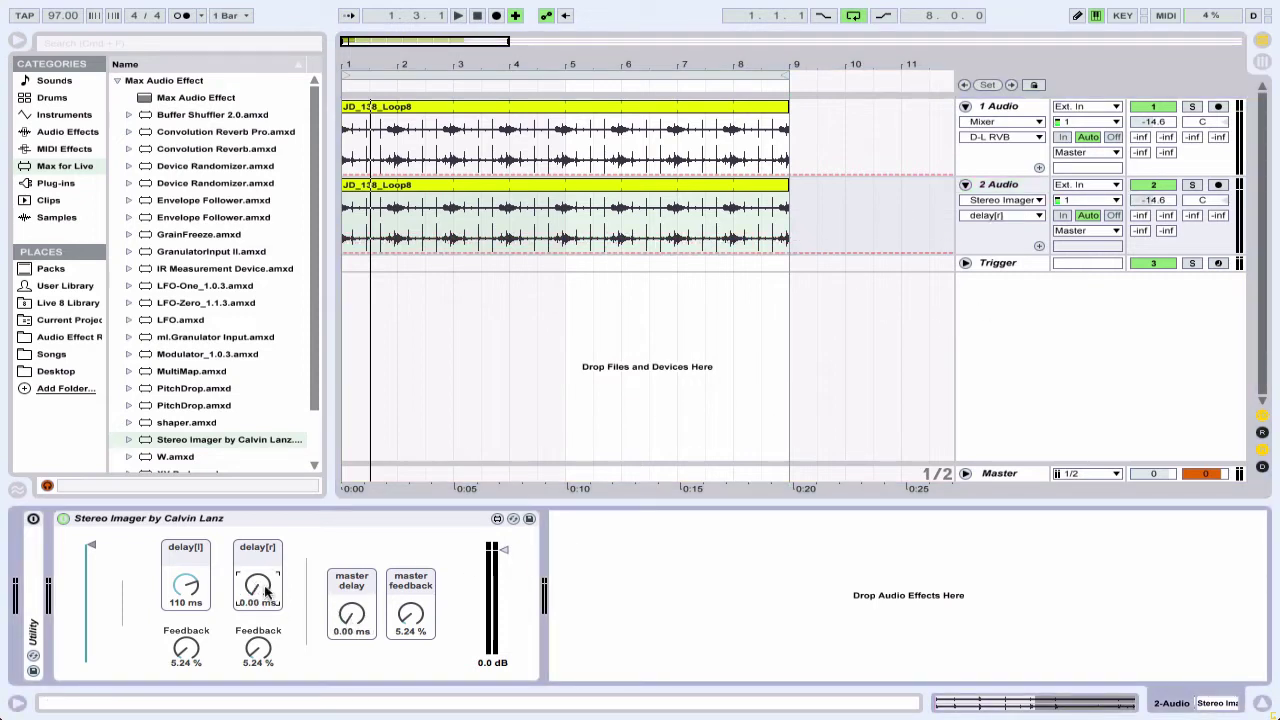
{"action": "left_click_drag", "start_coordinate": [186, 585], "coordinate": [183, 660]}
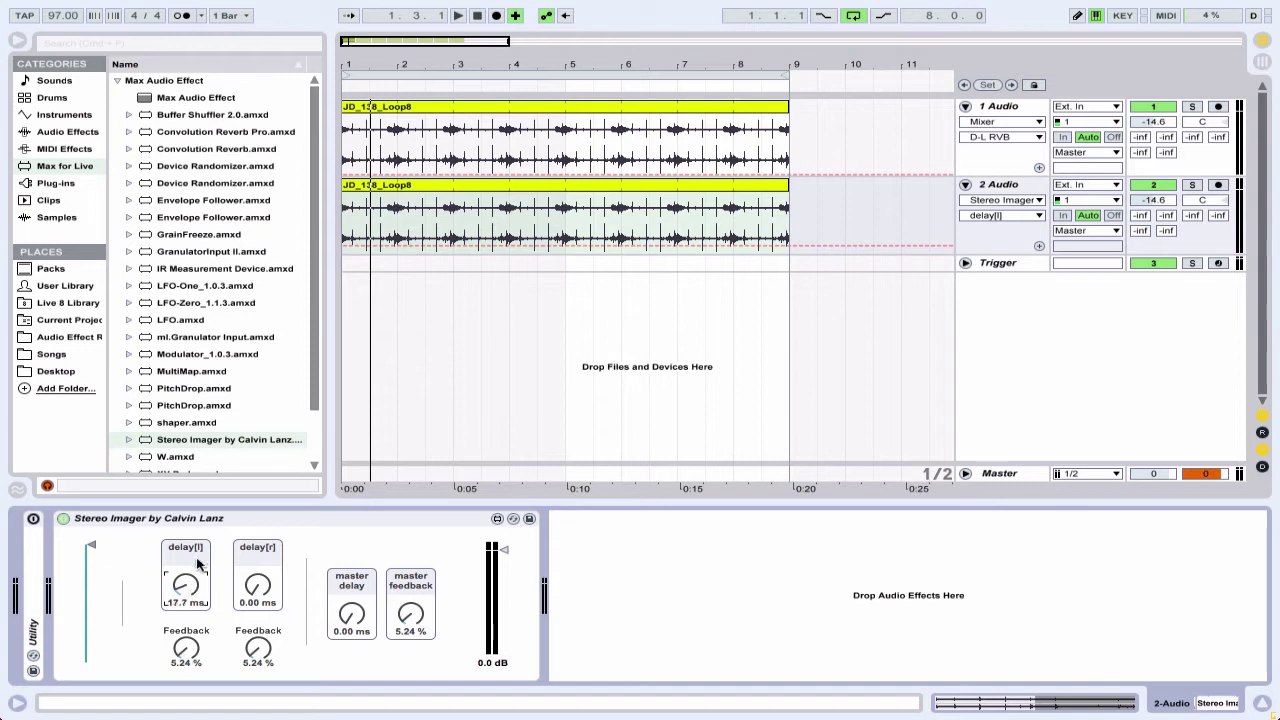
{"action": "left_click_drag", "start_coordinate": [180, 588], "coordinate": [181, 590]}
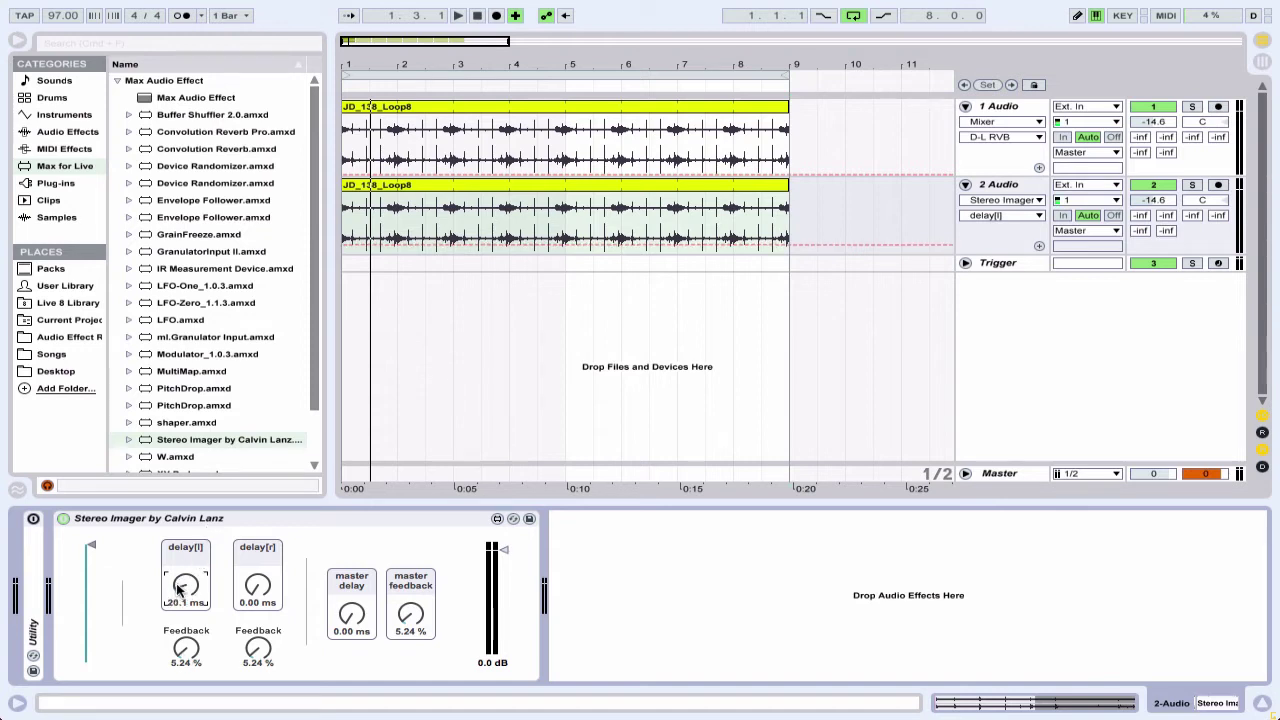
Start playback with 2 Audio soloed, switch the solo to 1 Audio, and solo both tracks together.
{"action": "left_click", "coordinate": [1189, 185]}
{"action": "key", "text": "space"}
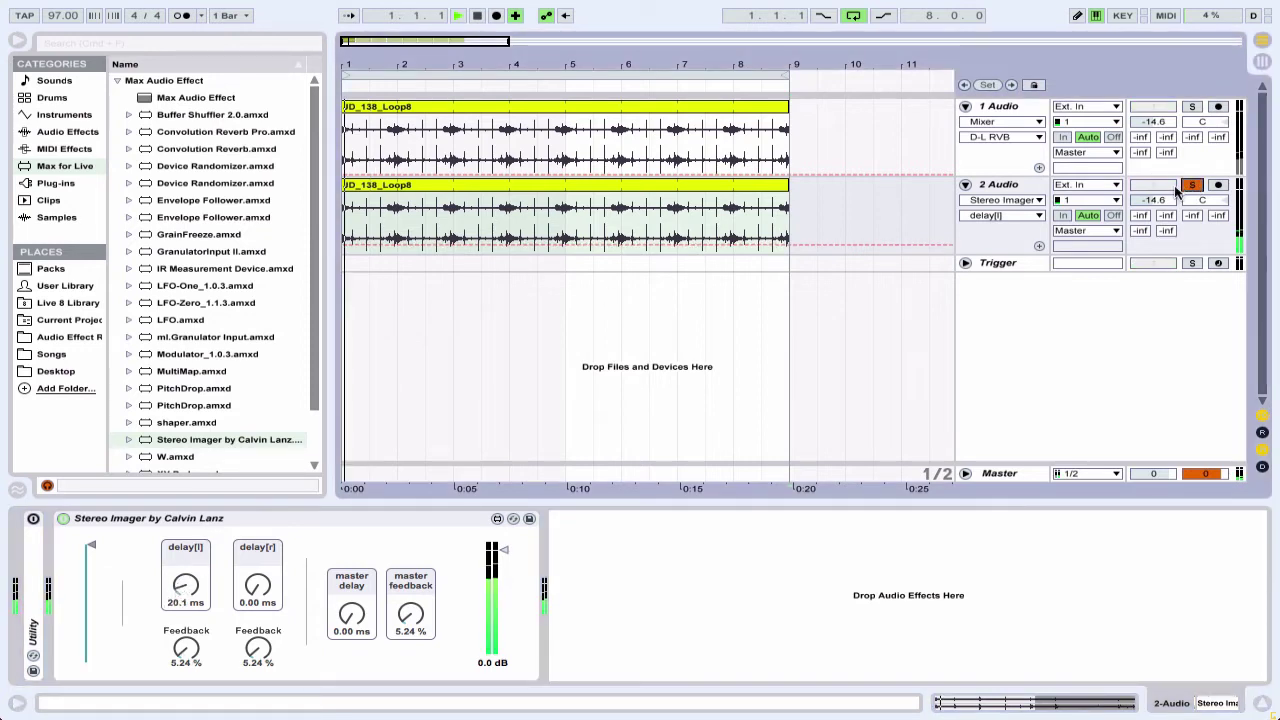
{"action": "left_click", "coordinate": [1191, 106]}
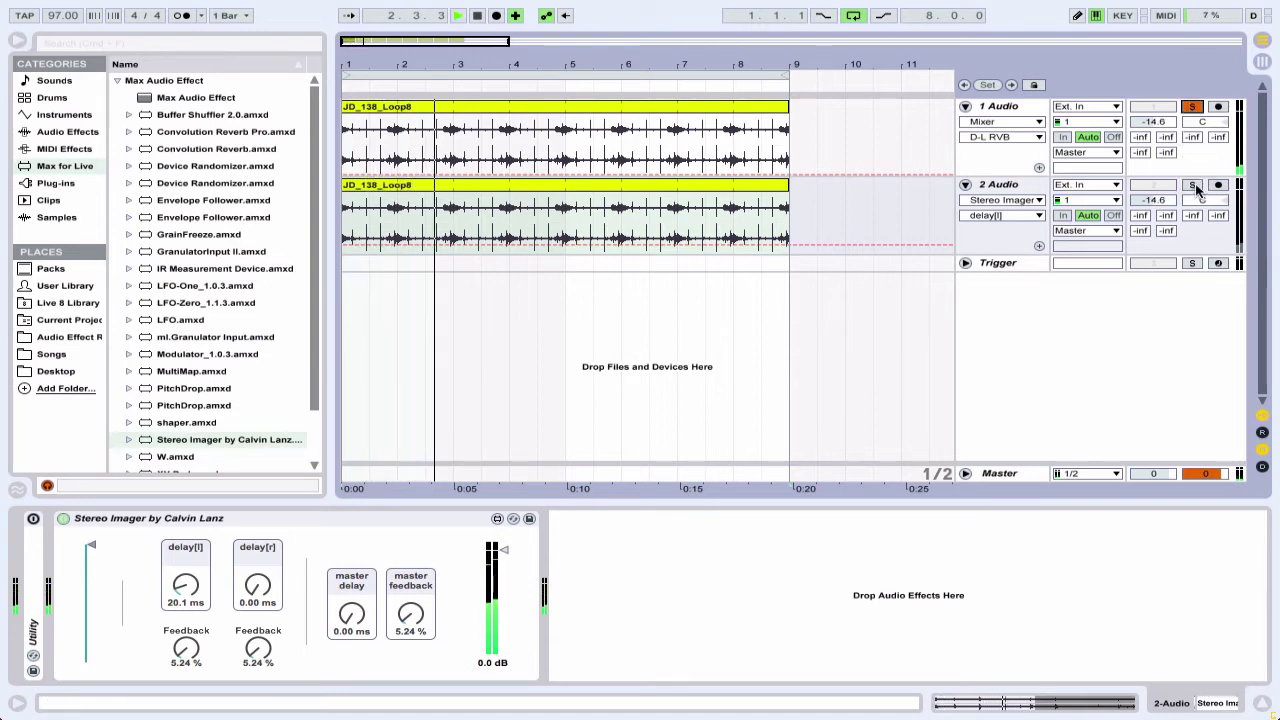
{"action": "left_click", "coordinate": [1193, 186], "text": "super"}
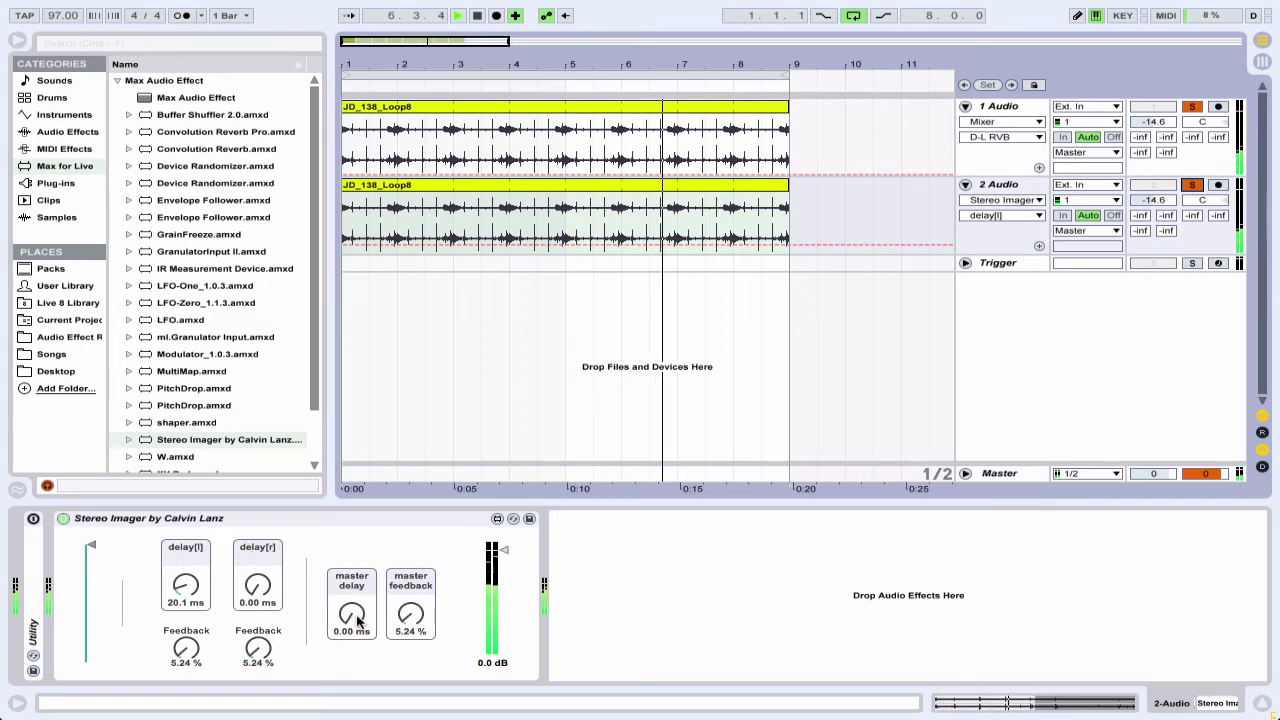
Raise the Stereo Imager's master delay to 23.6 ms, increase it to 129 ms, and set the left delay to 52.0 ms.
{"action": "mouse_move", "coordinate": [352, 614]}
{"action": "left_mouse_down"}
{"action": "mouse_move", "coordinate": [345, 602]}
{"action": "mouse_move", "coordinate": [358, 622]}
{"action": "left_mouse_up"}
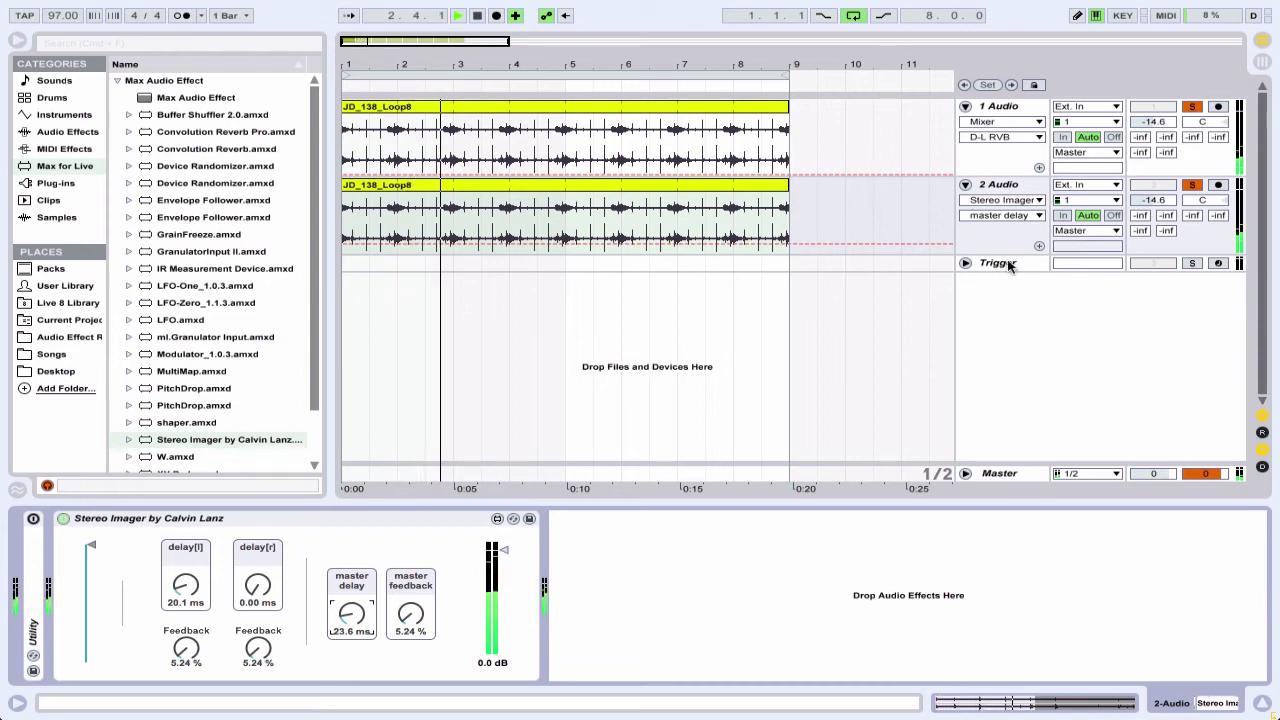
{"action": "left_click_drag", "start_coordinate": [353, 614], "coordinate": [328, 537]}
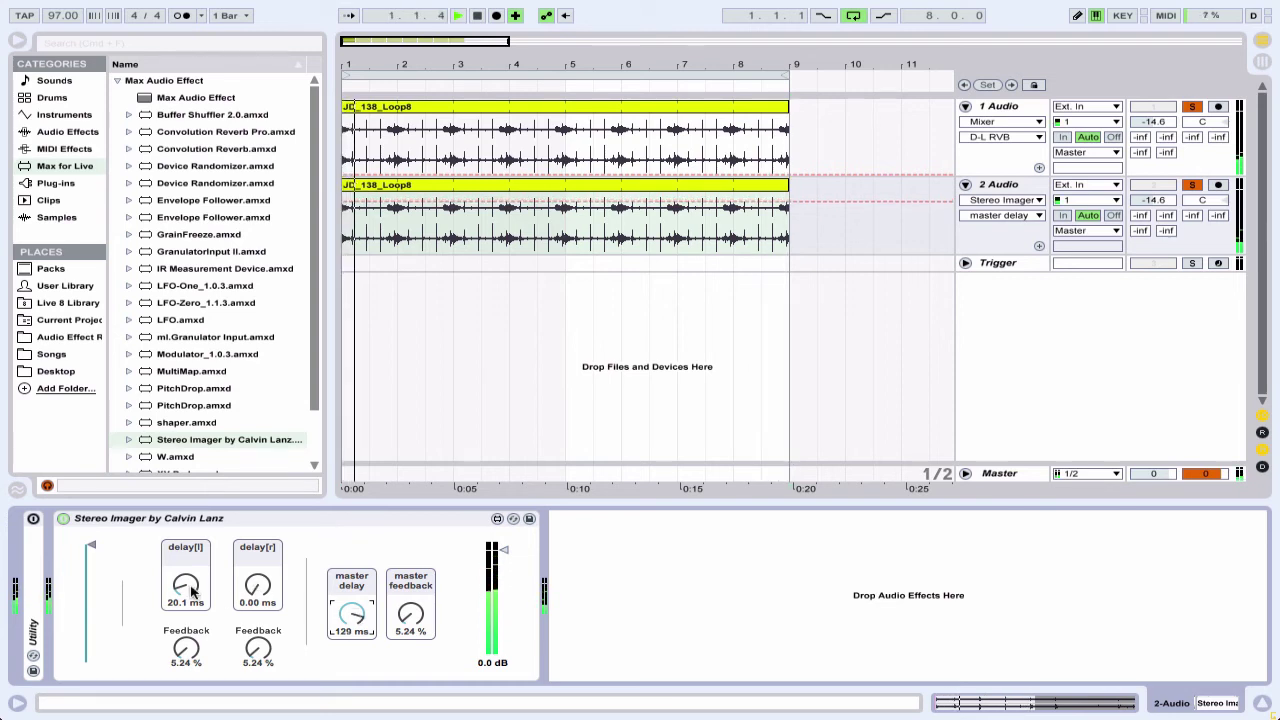
{"action": "left_click_drag", "start_coordinate": [186, 600], "coordinate": [193, 587]}
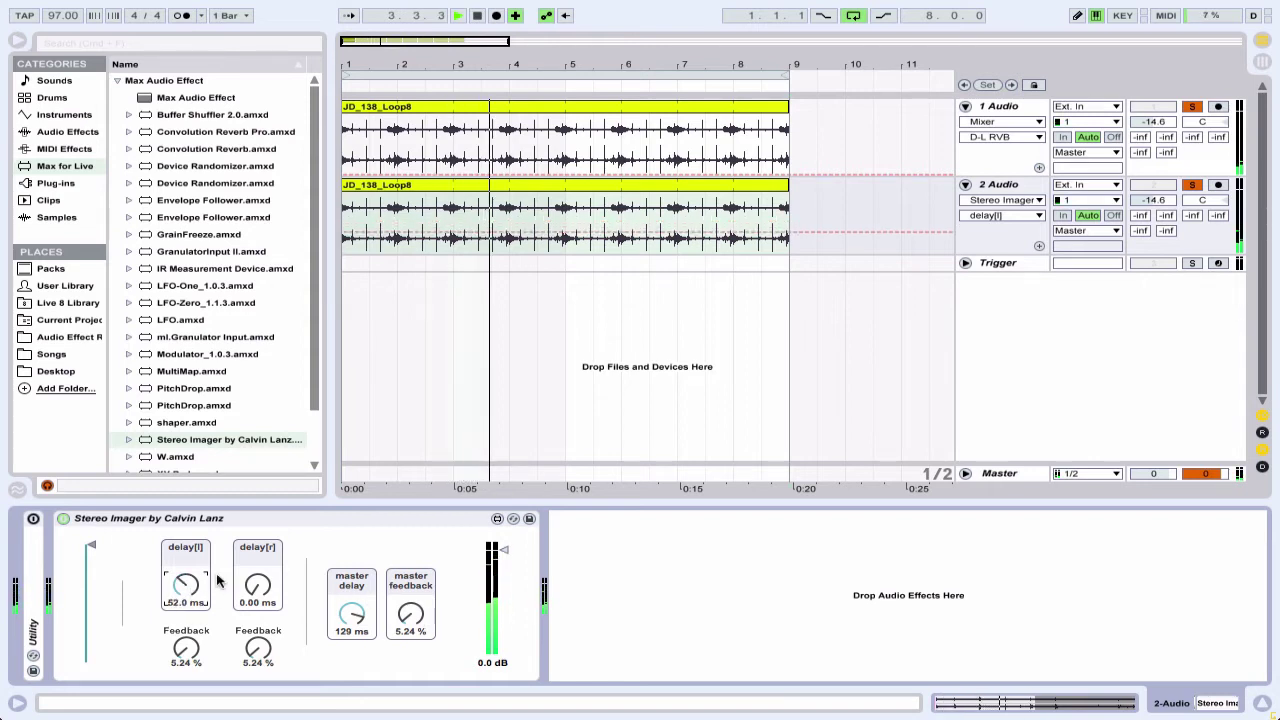
Raise master feedback to 93.5 %, set left delay to 103 ms and right delay to 110 ms, lower master feedback to 35.2 % and stop playback.
{"action": "left_click_drag", "start_coordinate": [410, 614], "coordinate": [337, 529]}
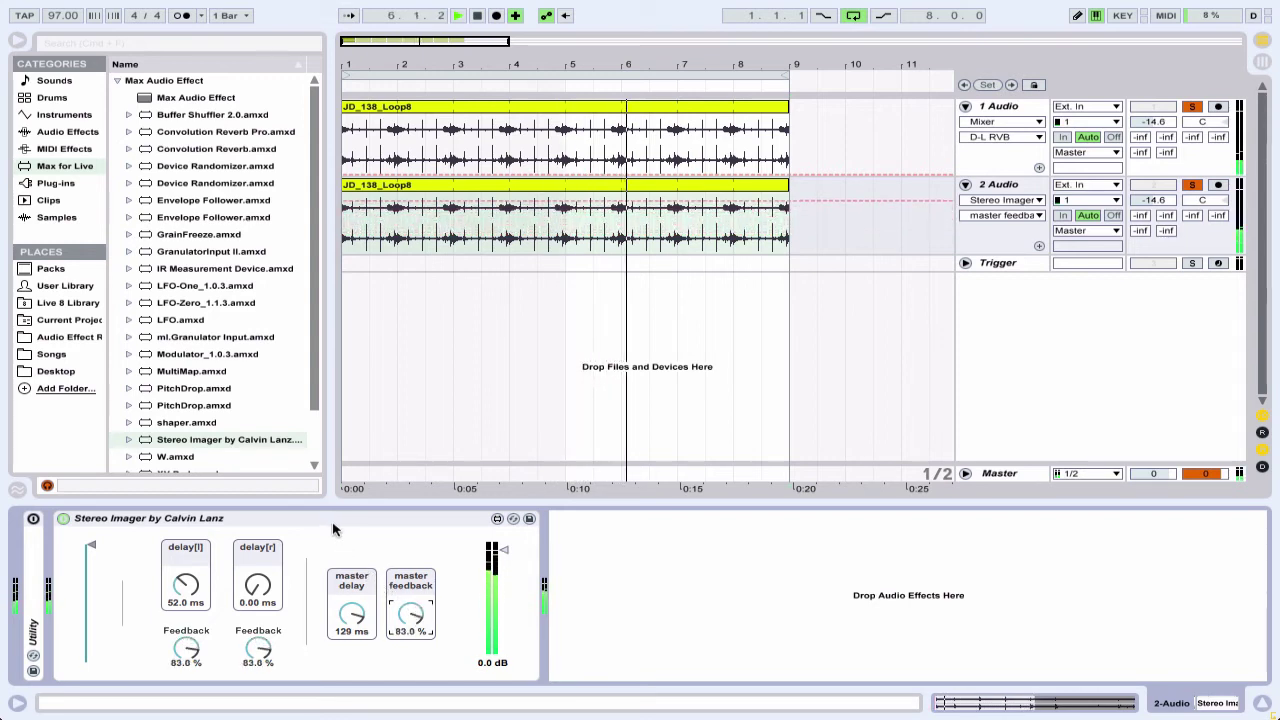
{"action": "left_click_drag", "start_coordinate": [260, 585], "coordinate": [263, 523]}
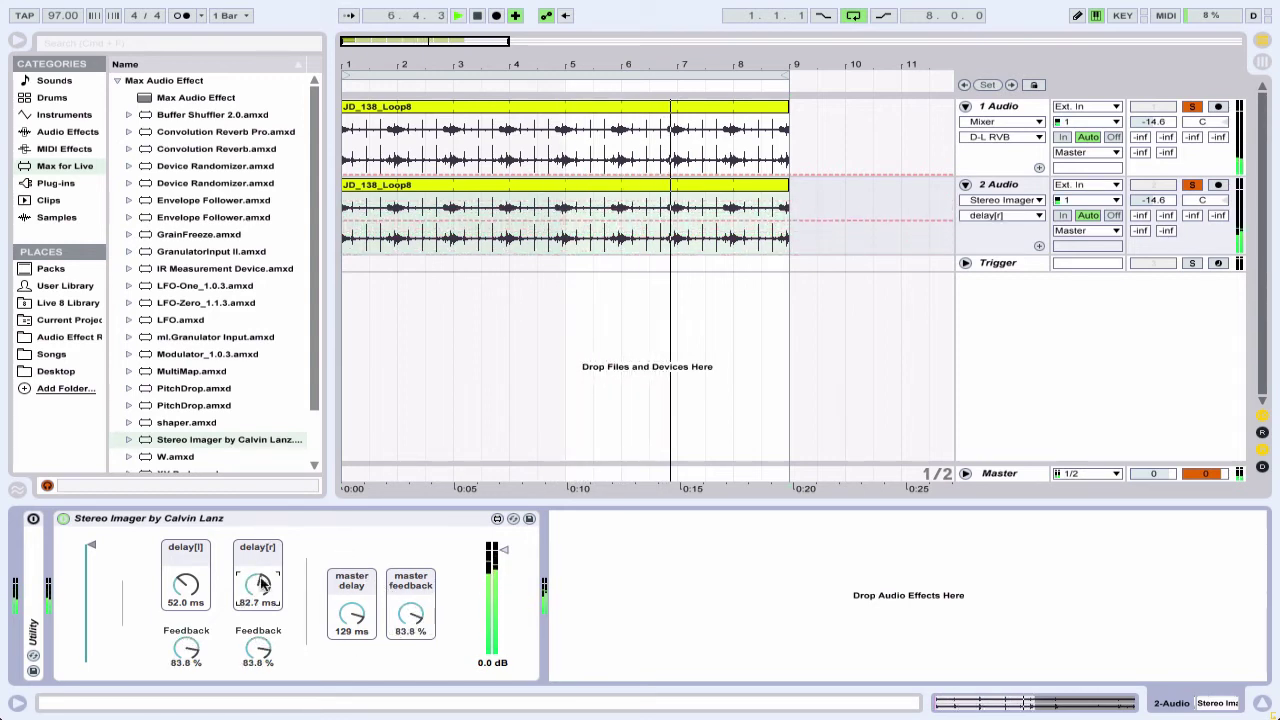
{"action": "left_click_drag", "start_coordinate": [412, 616], "coordinate": [407, 603]}
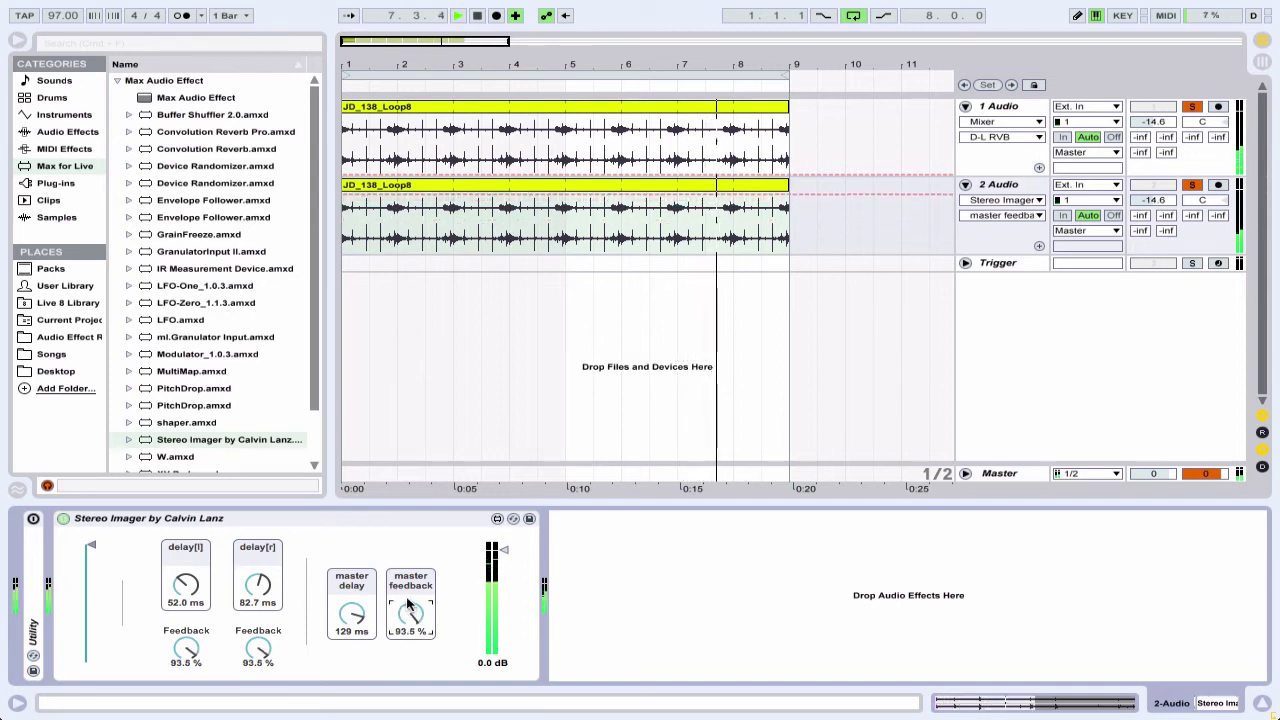
{"action": "left_click_drag", "start_coordinate": [258, 586], "coordinate": [183, 544]}
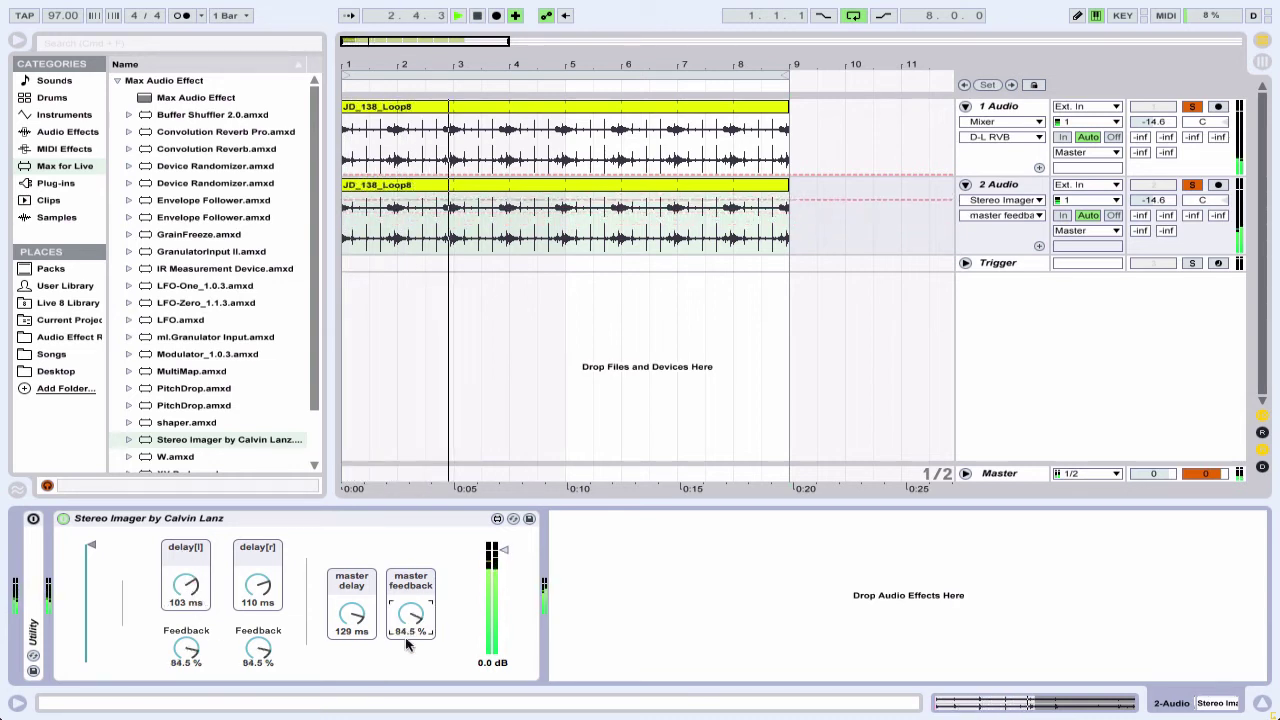
{"action": "left_click_drag", "start_coordinate": [410, 615], "coordinate": [407, 625]}
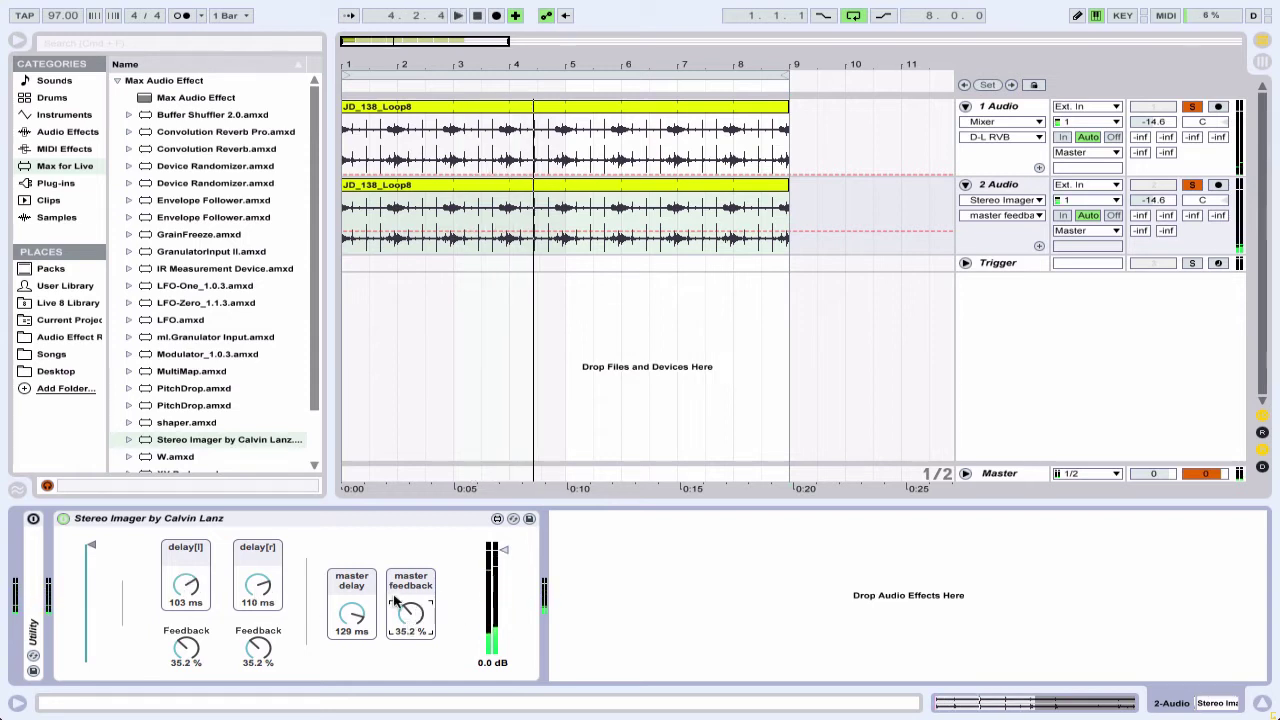
Unfold the Utility device on 2 Audio and delete the dry 1 Audio track.
{"action": "double_click", "coordinate": [35, 550]}
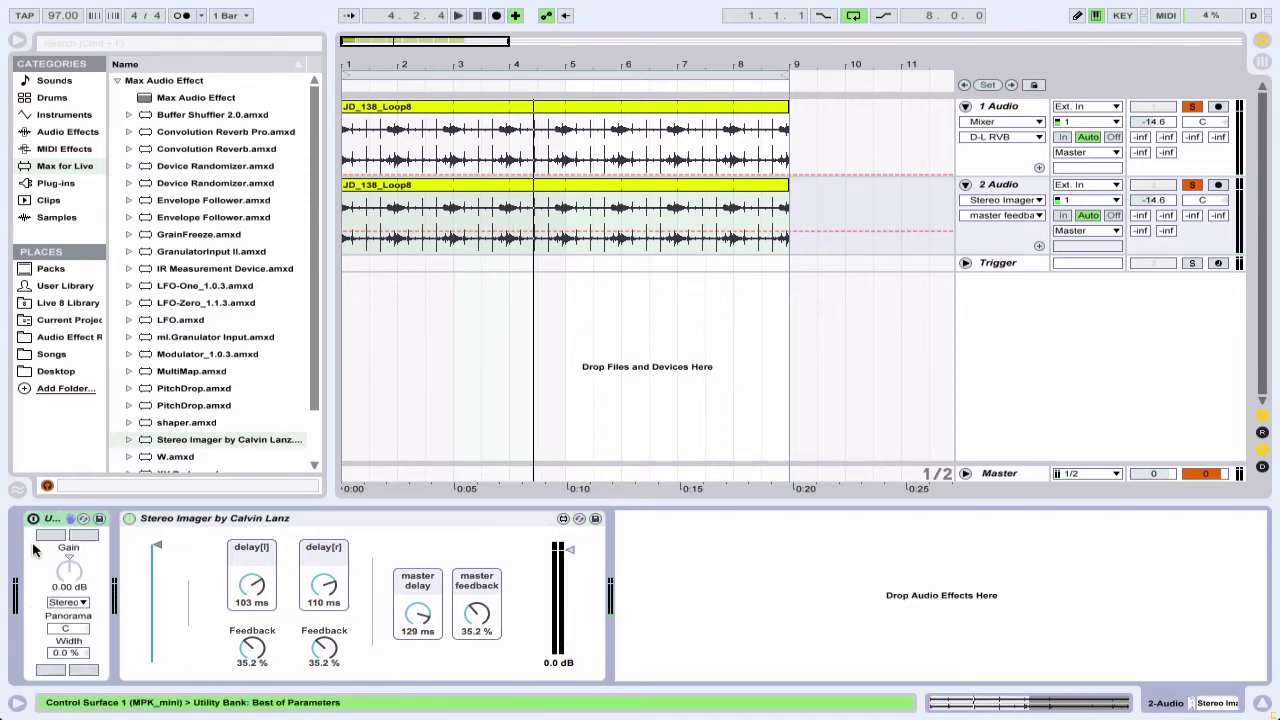
{"action": "left_click", "coordinate": [857, 188]}
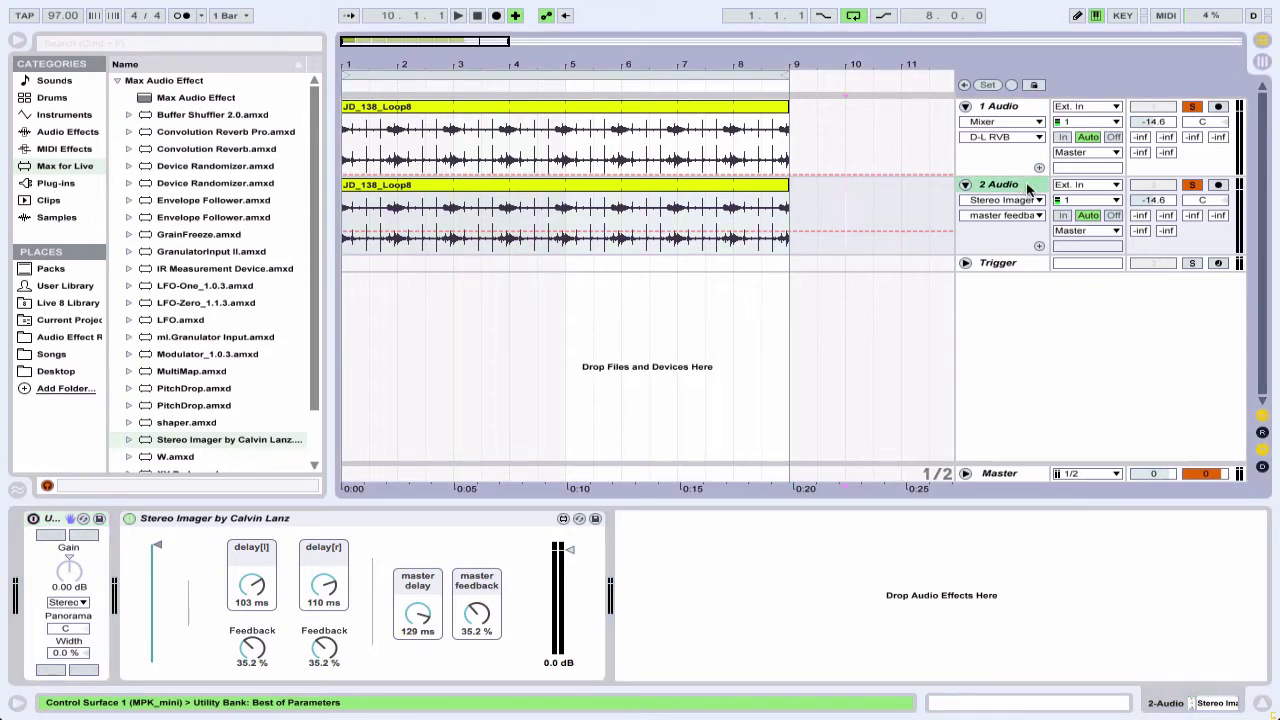
{"action": "left_click", "coordinate": [995, 107]}
{"action": "key", "text": "Delete"}
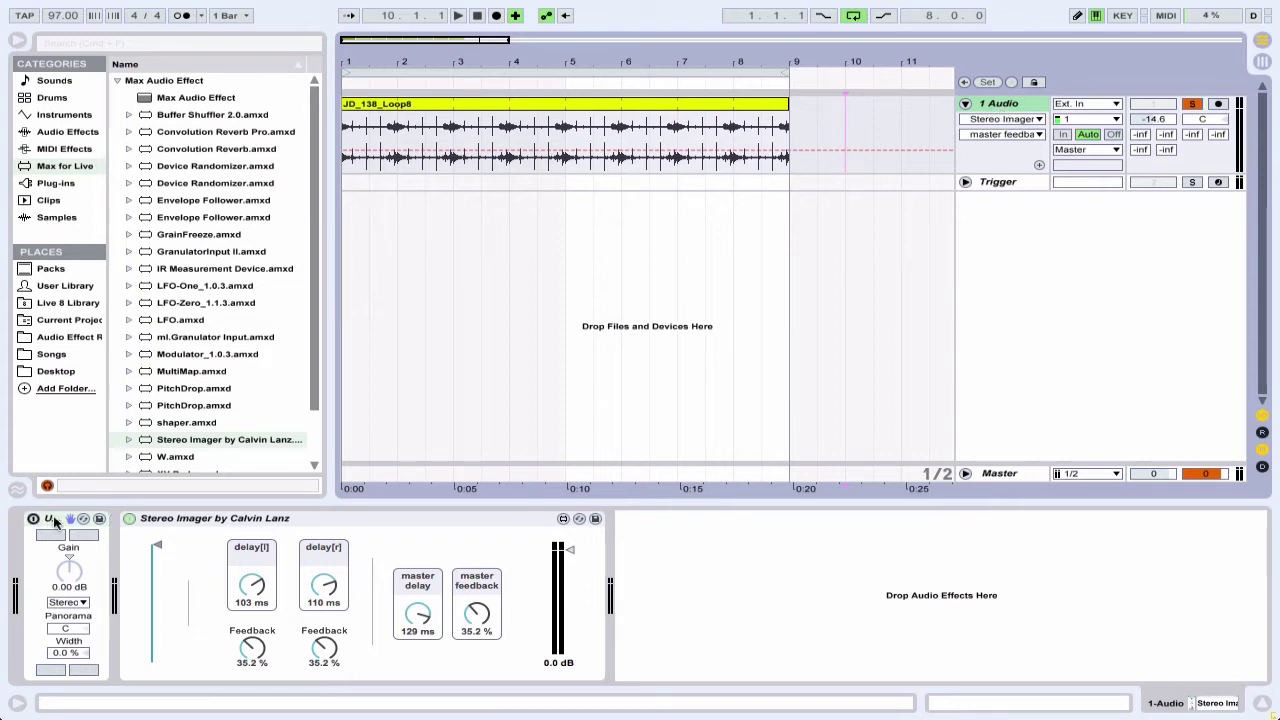
Play the remaining track from position 3.3.1 and bypass the Stereo Imager to compare the dry sound.
{"action": "left_click", "coordinate": [475, 133]}
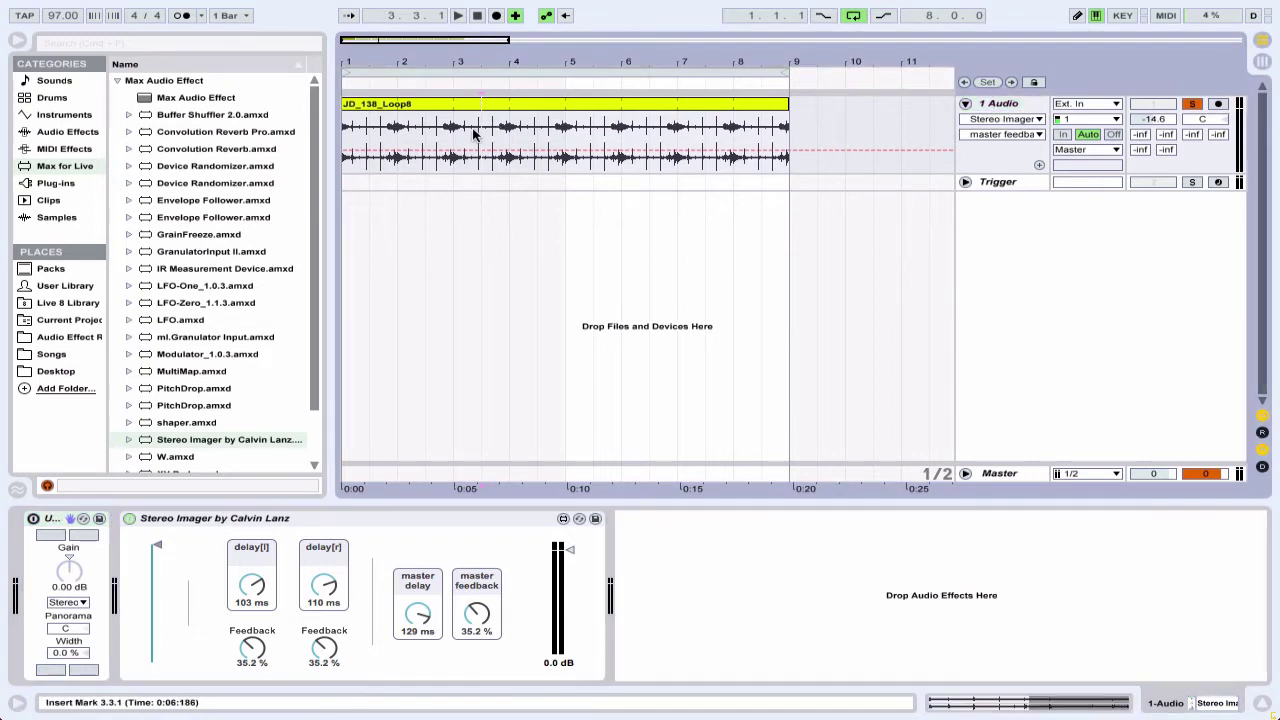
{"action": "key", "text": "space"}
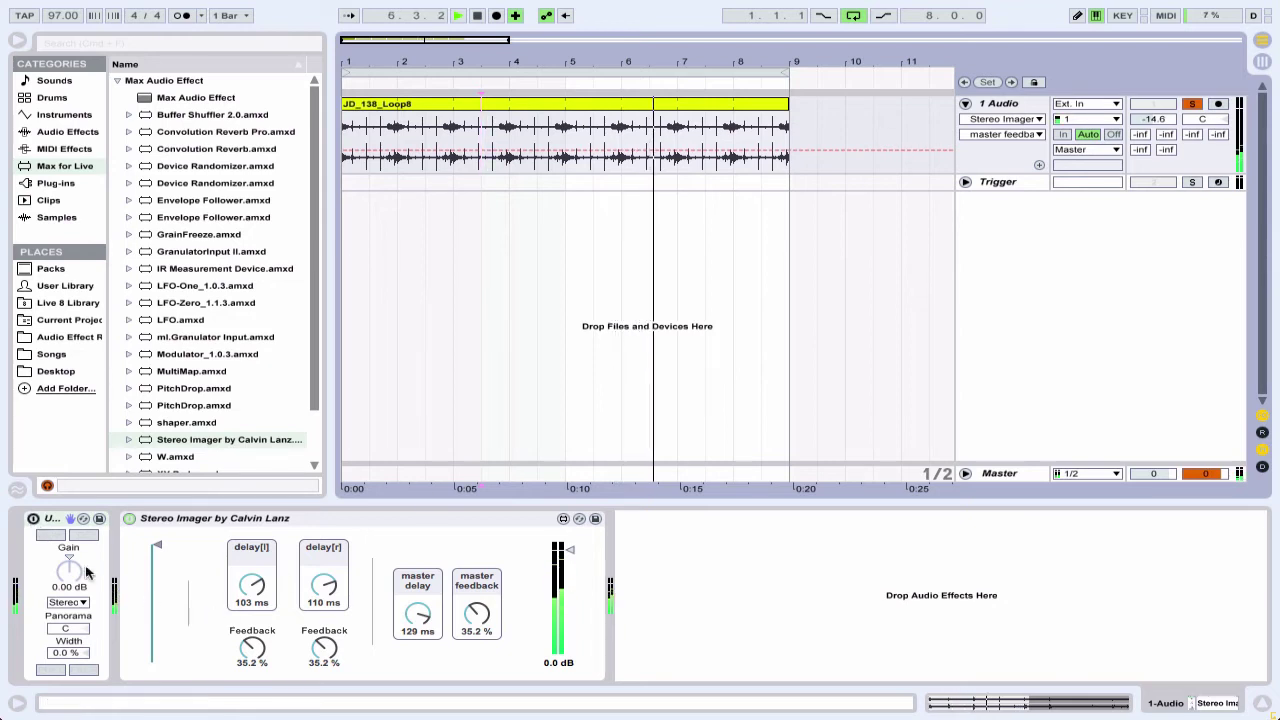
{"action": "left_click", "coordinate": [129, 519]}
{"action": "left_click", "coordinate": [129, 519]}
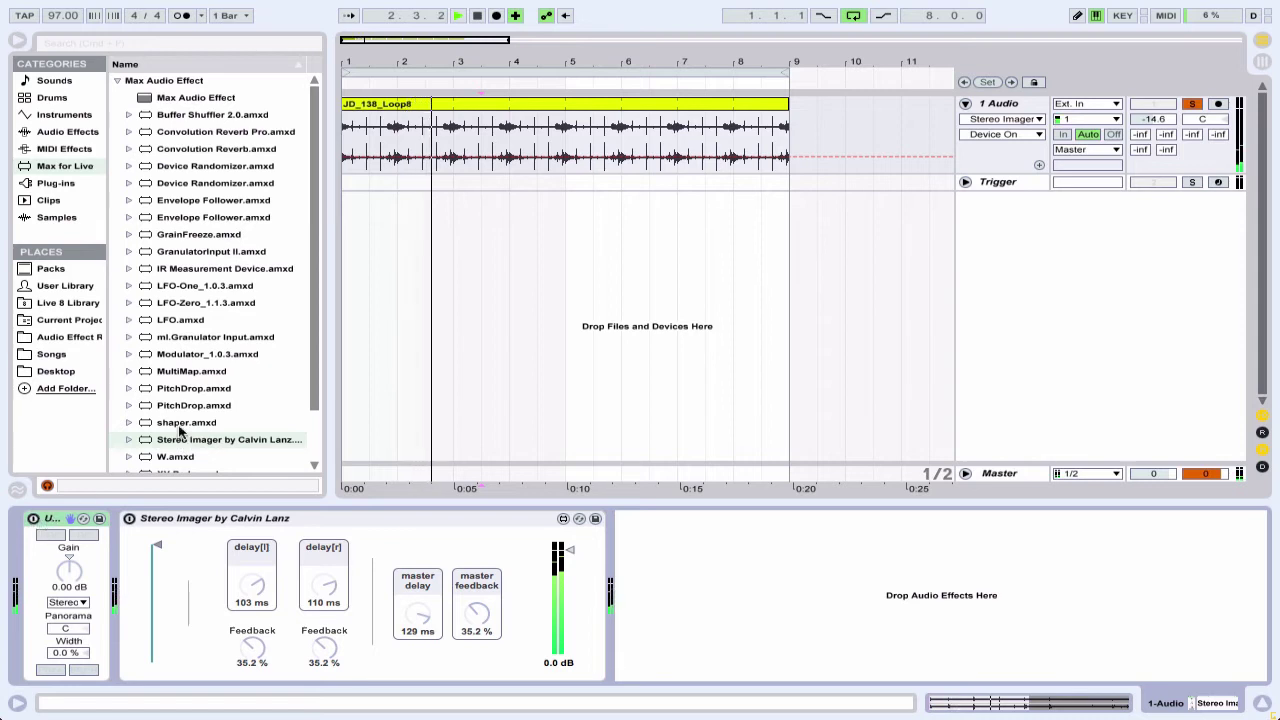
Search the audio effects for "utili", collapse the Utility presets and clear the search.
{"action": "left_click", "coordinate": [60, 133]}
{"action": "left_click", "coordinate": [115, 46]}
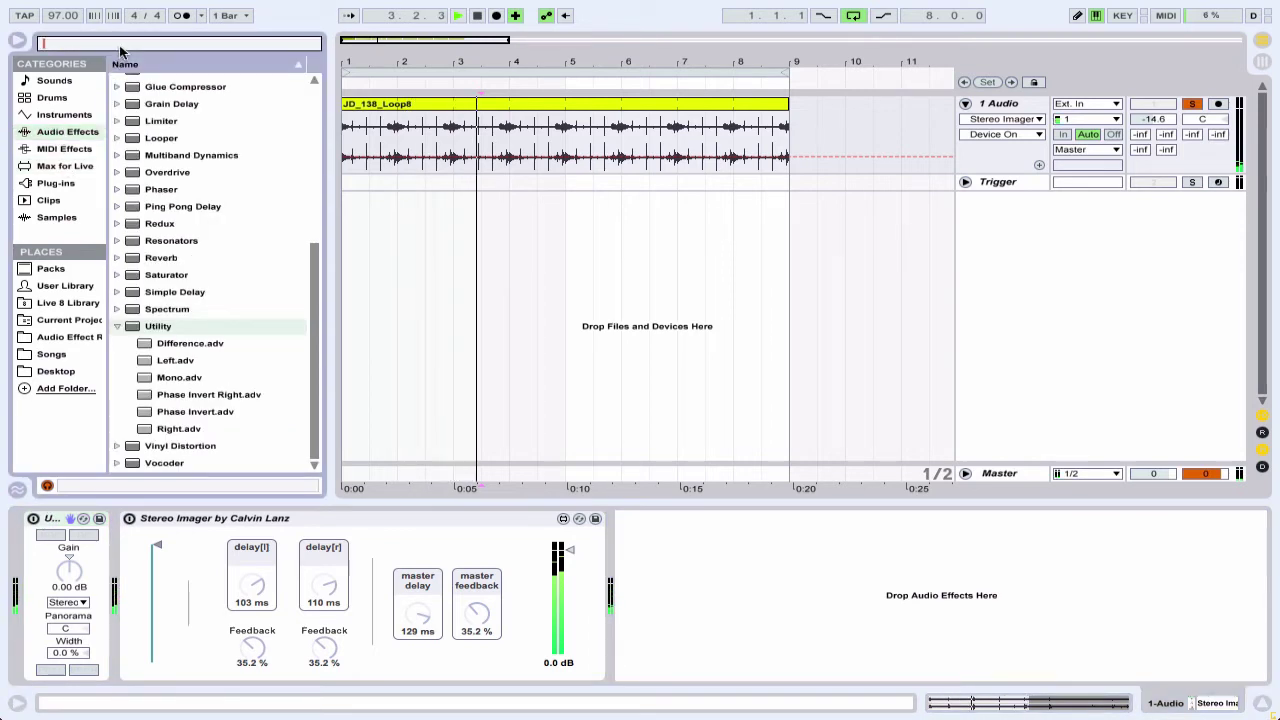
{"action": "type", "text": "utili"}
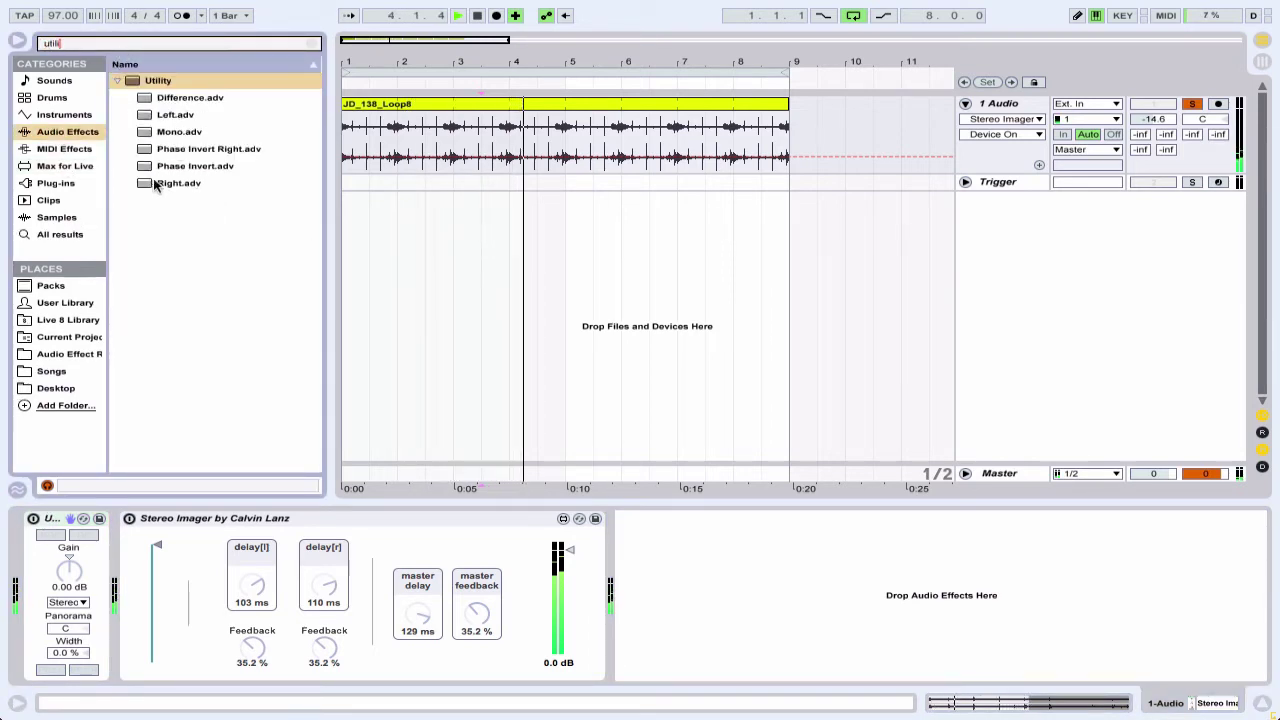
{"action": "left_click", "coordinate": [64, 148]}
{"action": "left_click", "coordinate": [67, 135]}
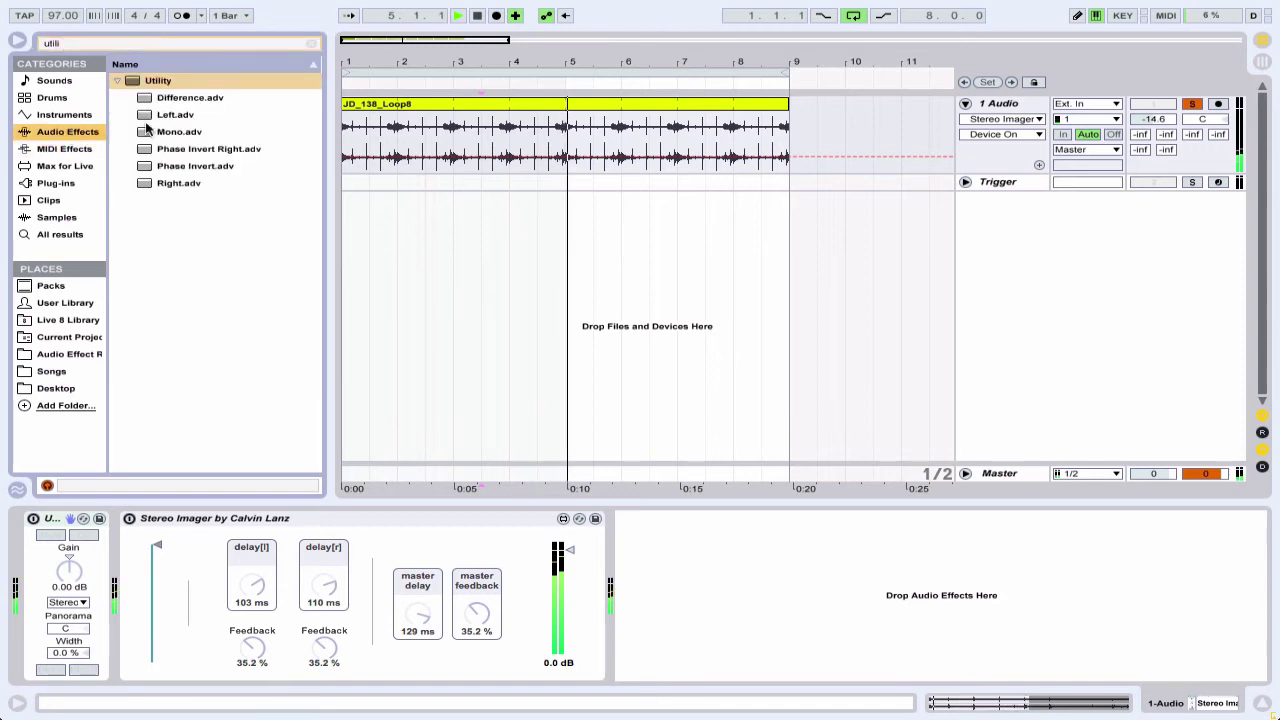
{"action": "left_click", "coordinate": [116, 82]}
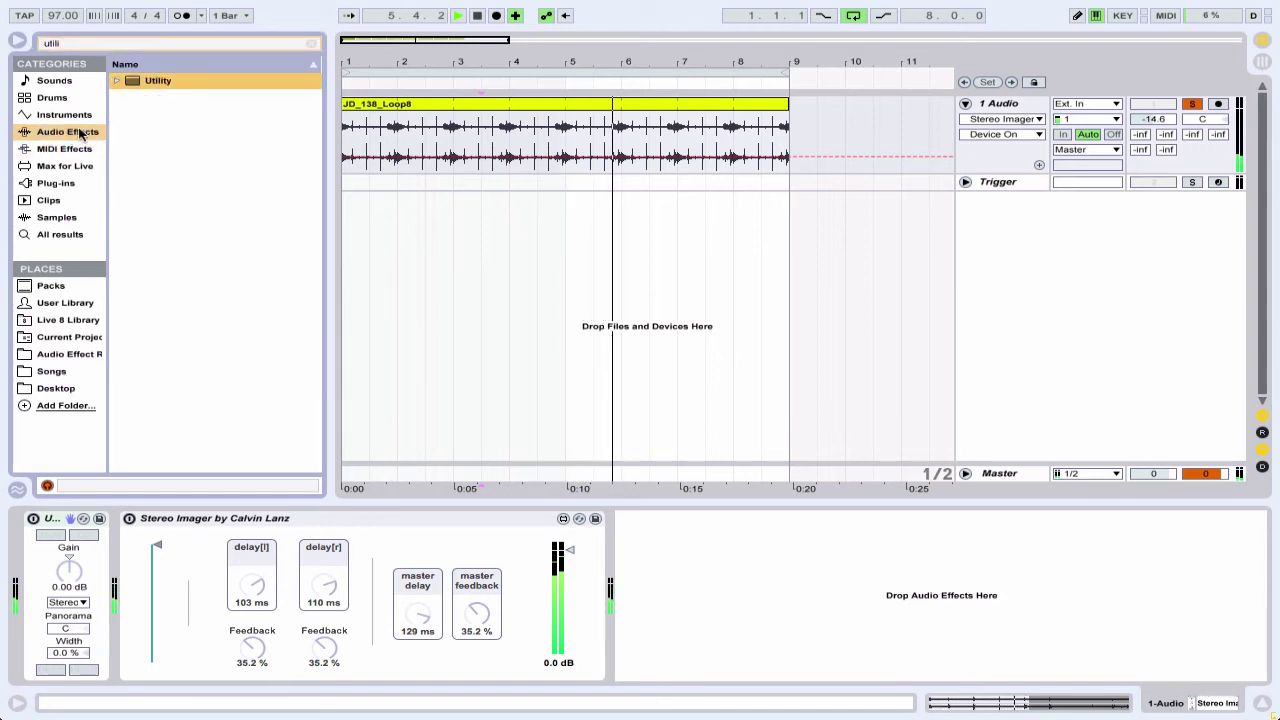
{"action": "left_click", "coordinate": [312, 44]}
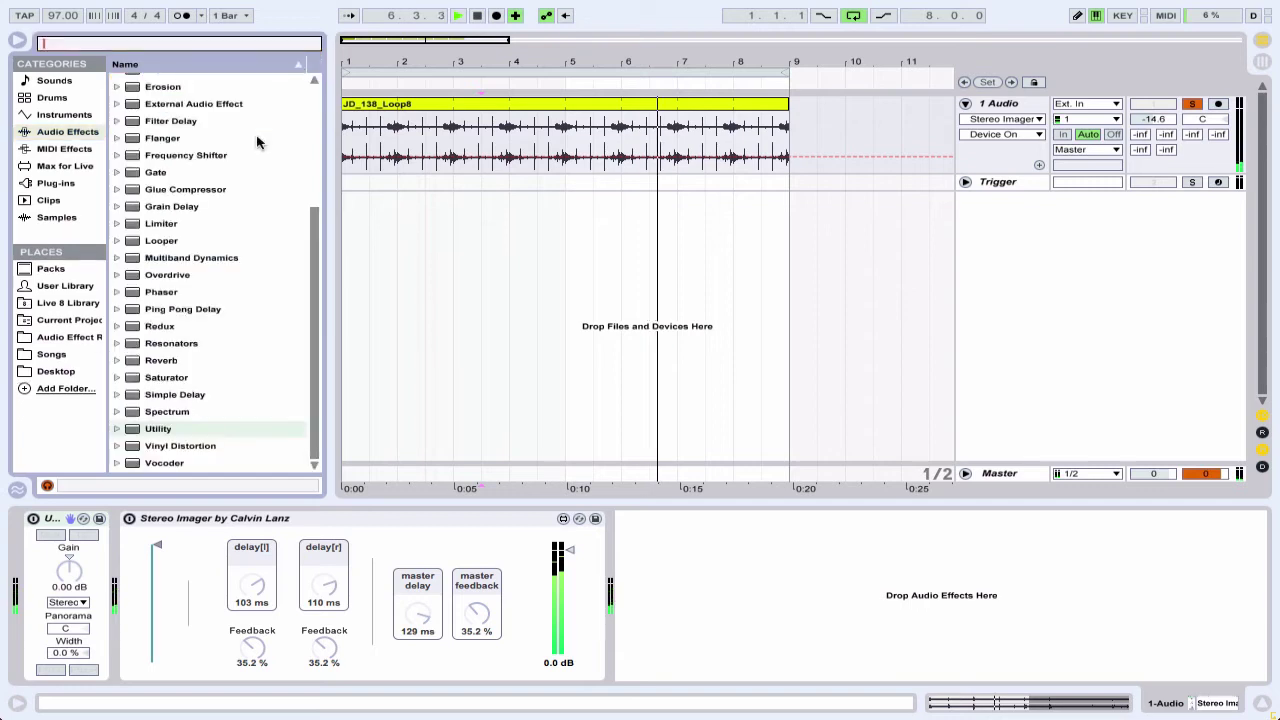
Enable the Utility device, set its width to 0 %, and switch it off and on again to compare.
{"action": "left_click", "coordinate": [33, 518]}
{"action": "left_click_drag", "start_coordinate": [66, 652], "coordinate": [66, 640]}
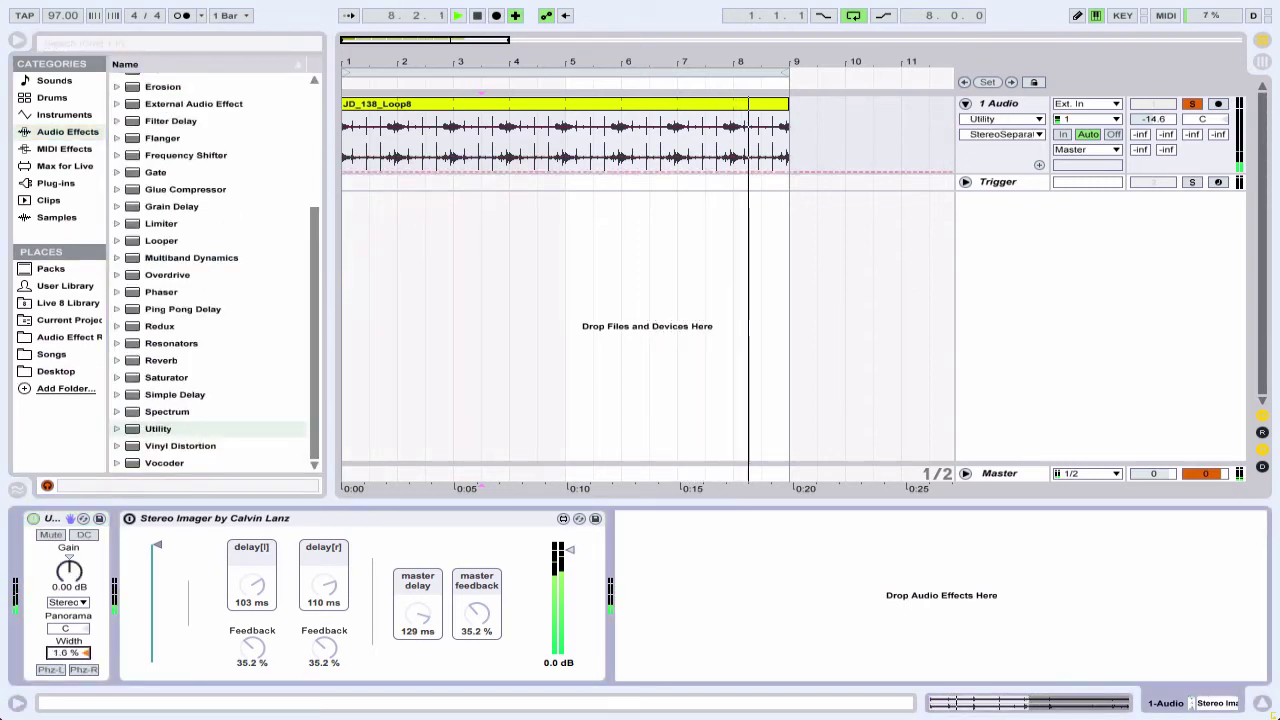
{"action": "type", "text": "0"}
{"action": "key", "text": "Return"}
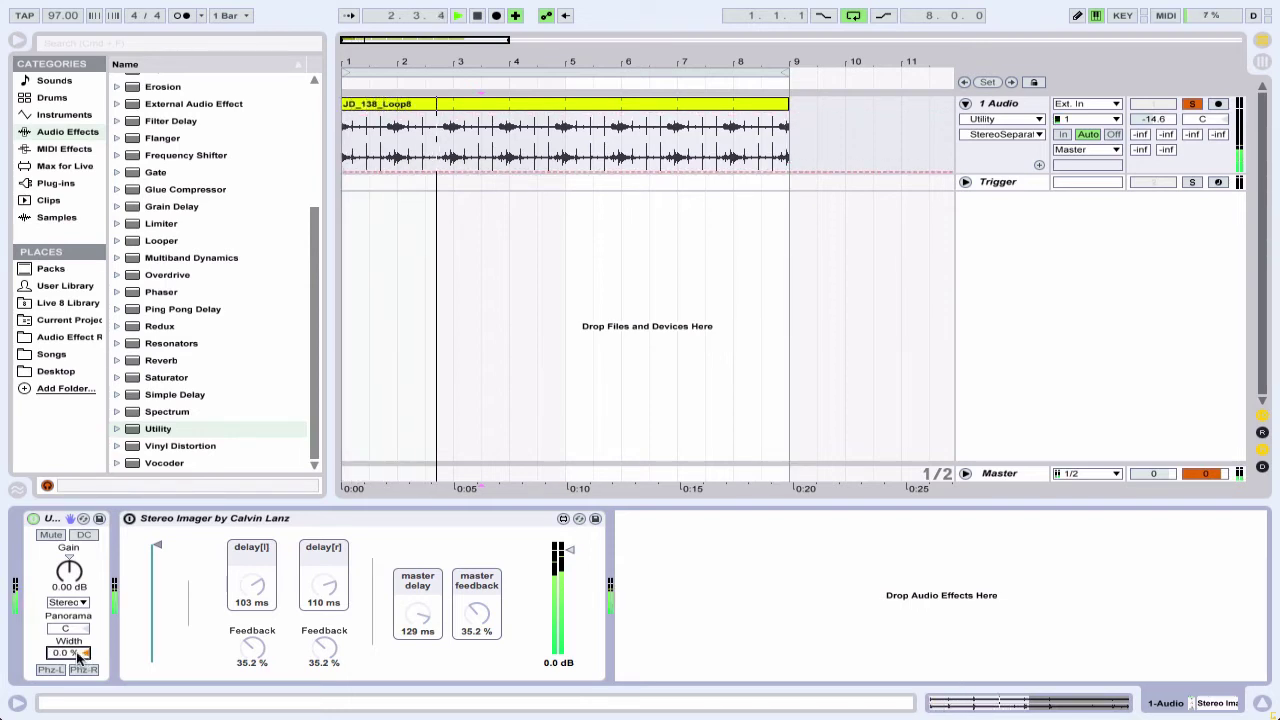
{"action": "left_click", "coordinate": [33, 519]}
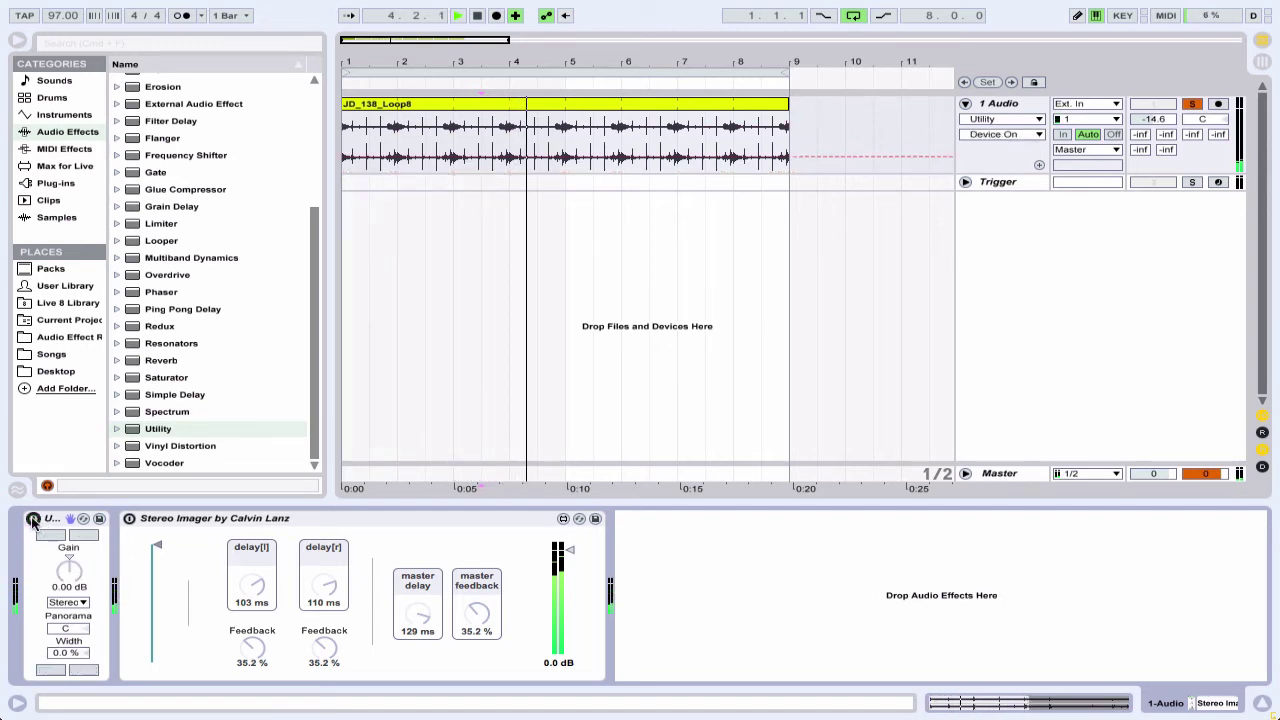
{"action": "left_click", "coordinate": [33, 519]}
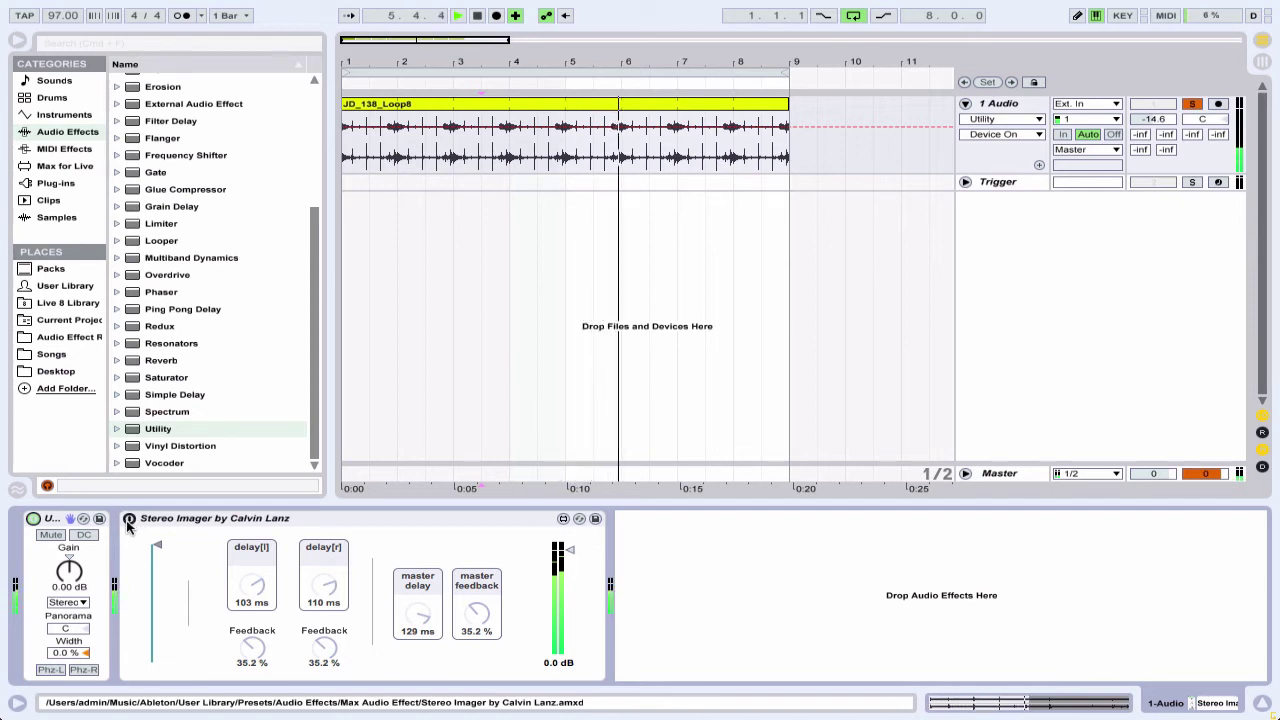
Re-enable the Stereo Imager and set its left delay to 8.27 ms and its right delay to 0 ms.
{"action": "left_click", "coordinate": [246, 597]}
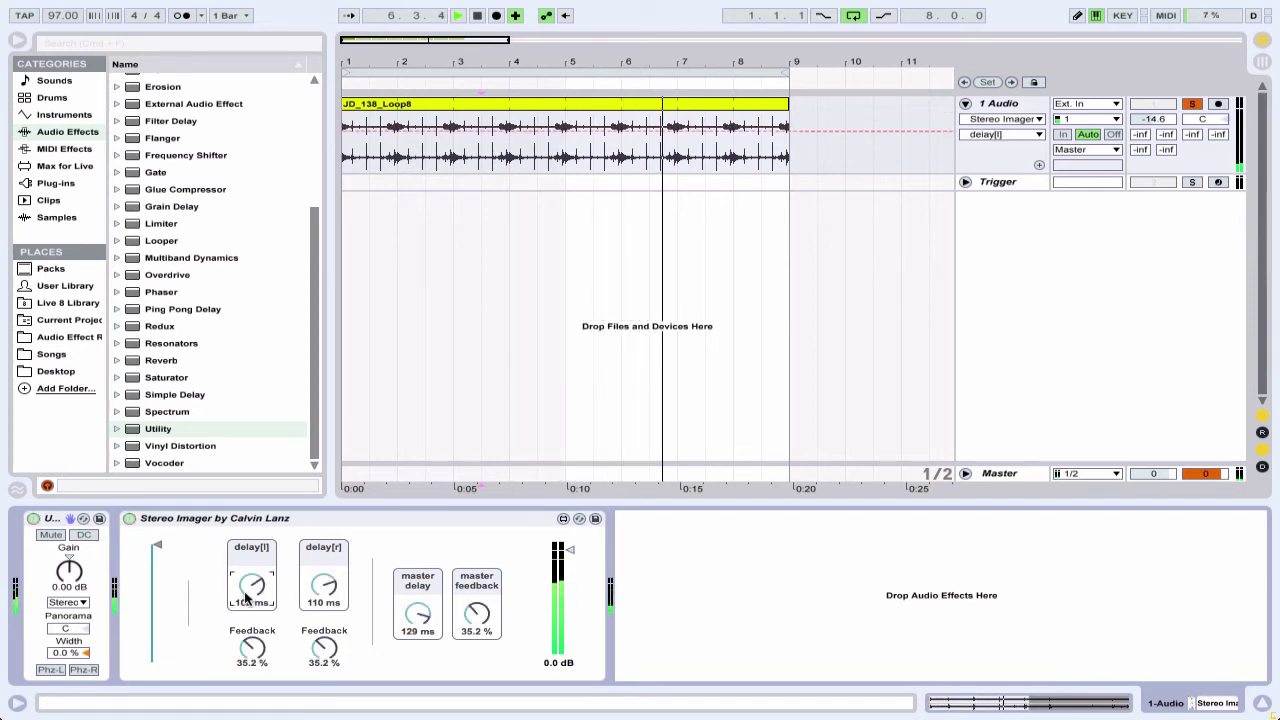
{"action": "left_click_drag", "start_coordinate": [246, 597], "coordinate": [246, 630]}
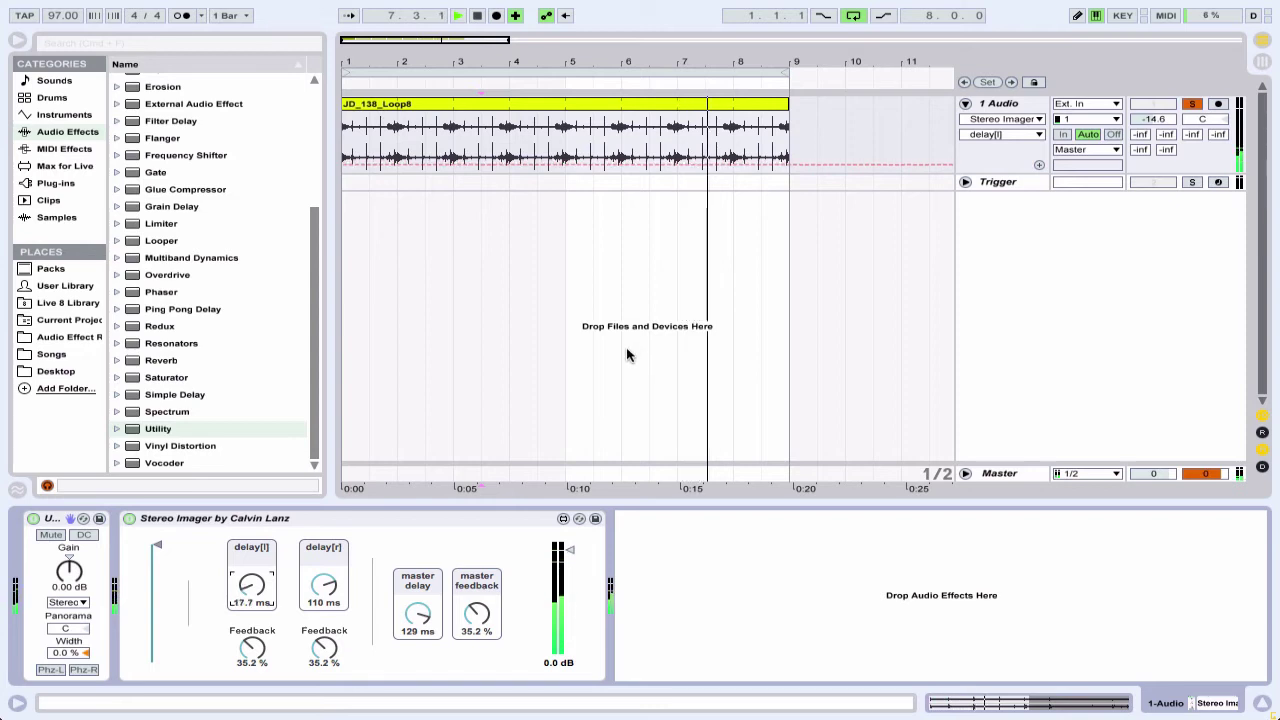
{"action": "left_click_drag", "start_coordinate": [324, 588], "coordinate": [318, 675]}
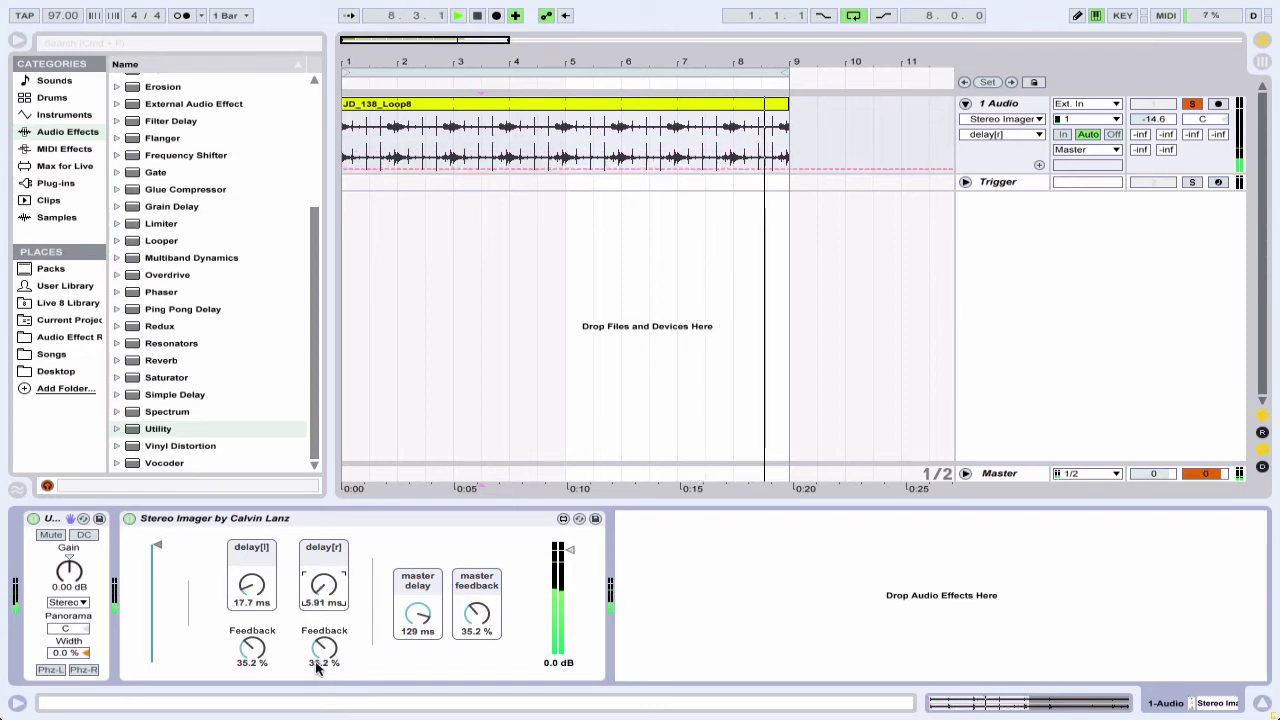
{"action": "left_click", "coordinate": [248, 590]}
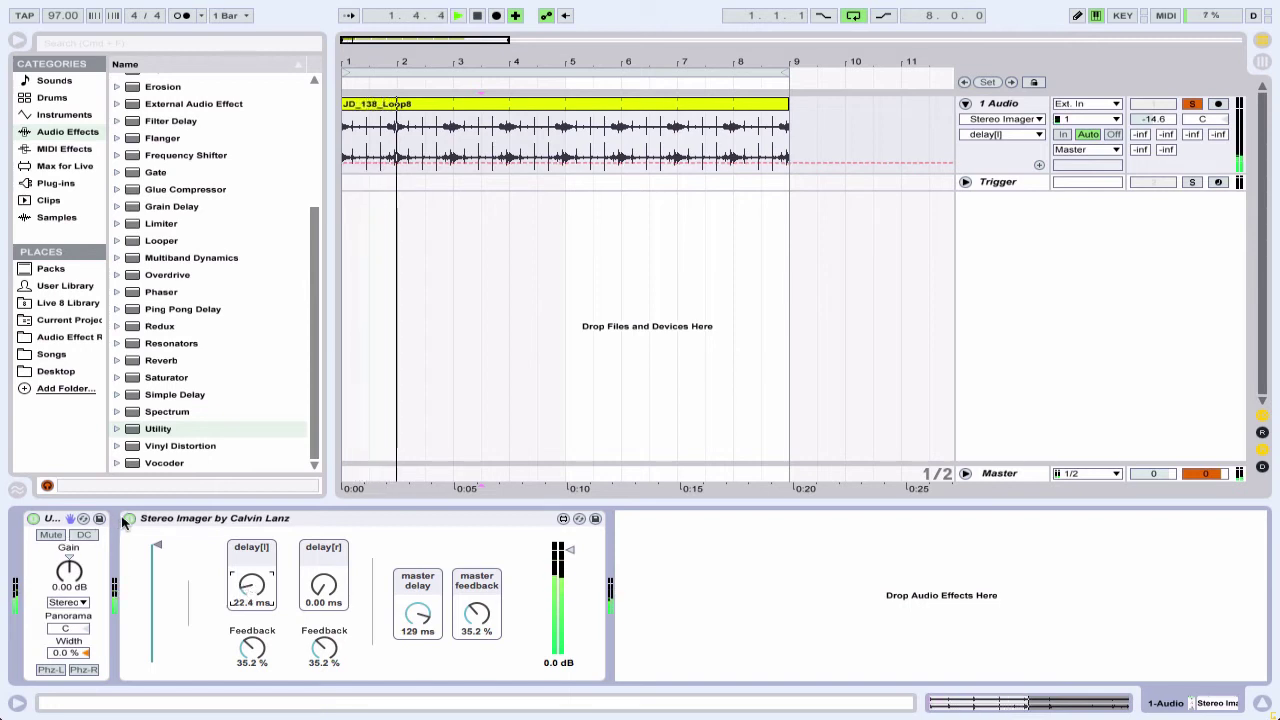
{"action": "left_click_drag", "start_coordinate": [250, 589], "coordinate": [250, 599]}
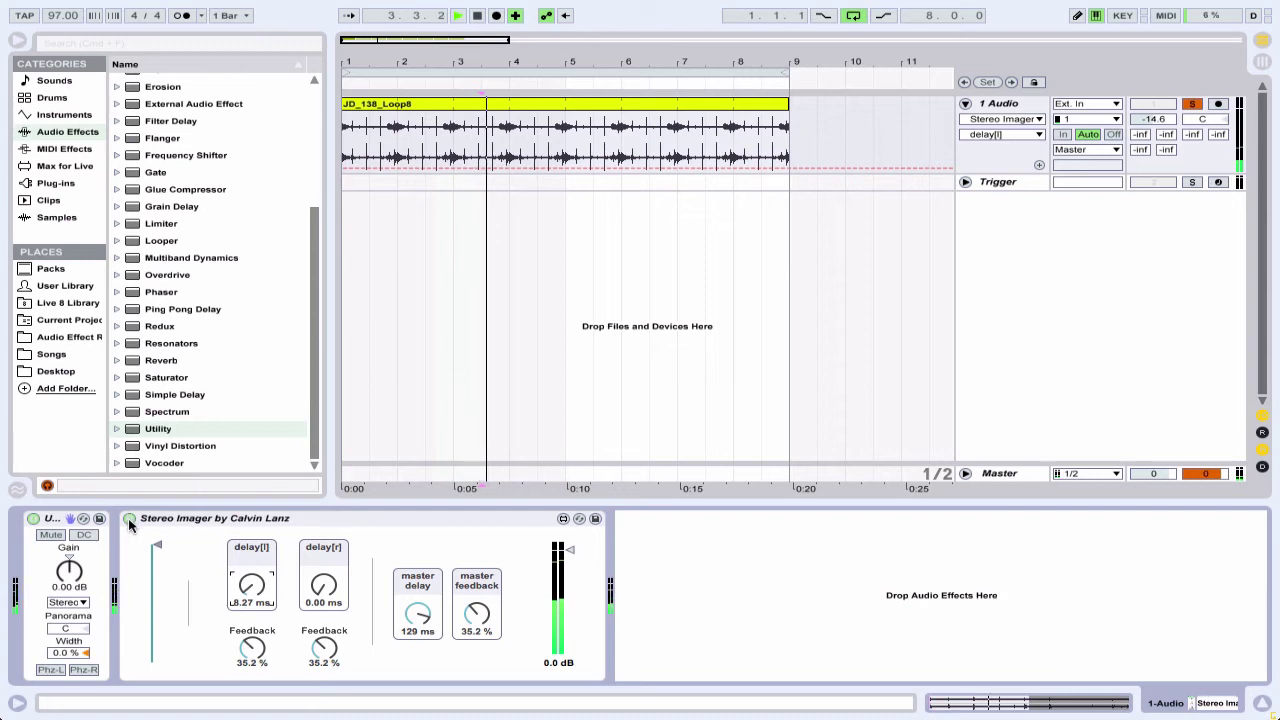
Switch Utility and the Stereo Imager off and on to compare the mono, stereo and delayed versions of the loop.
{"action": "left_click", "coordinate": [33, 519]}
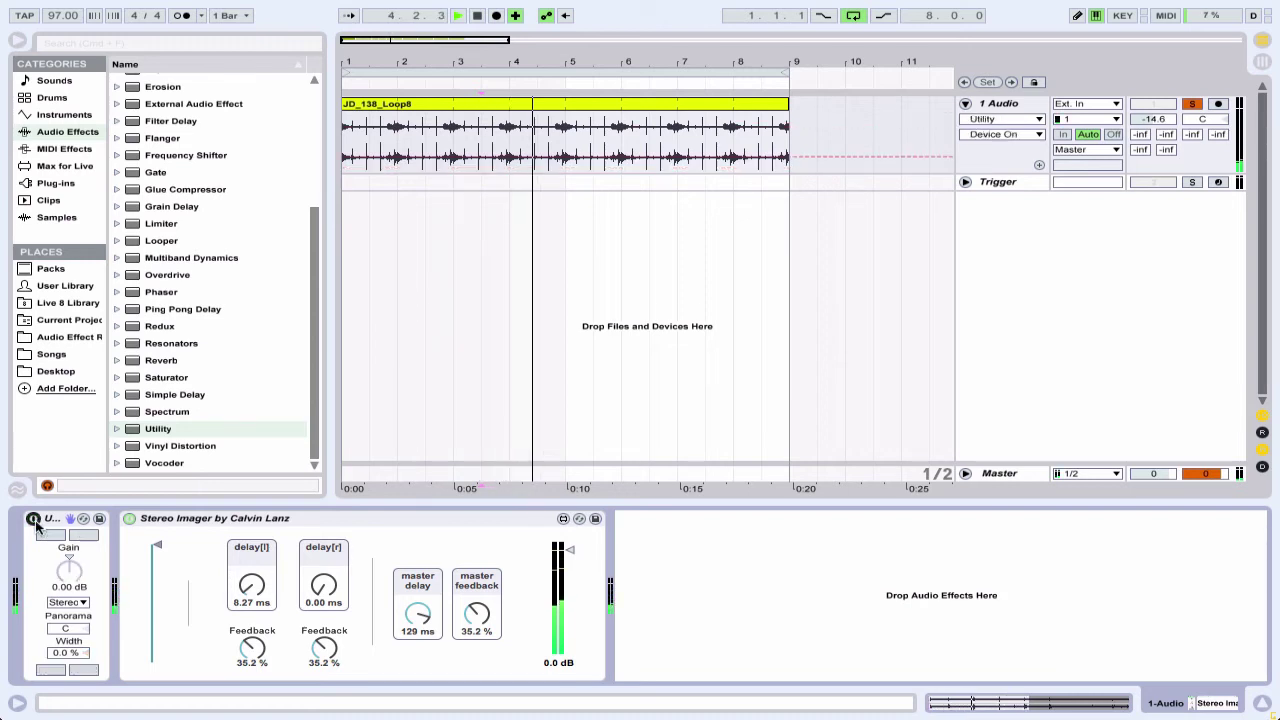
{"action": "left_click", "coordinate": [34, 520]}
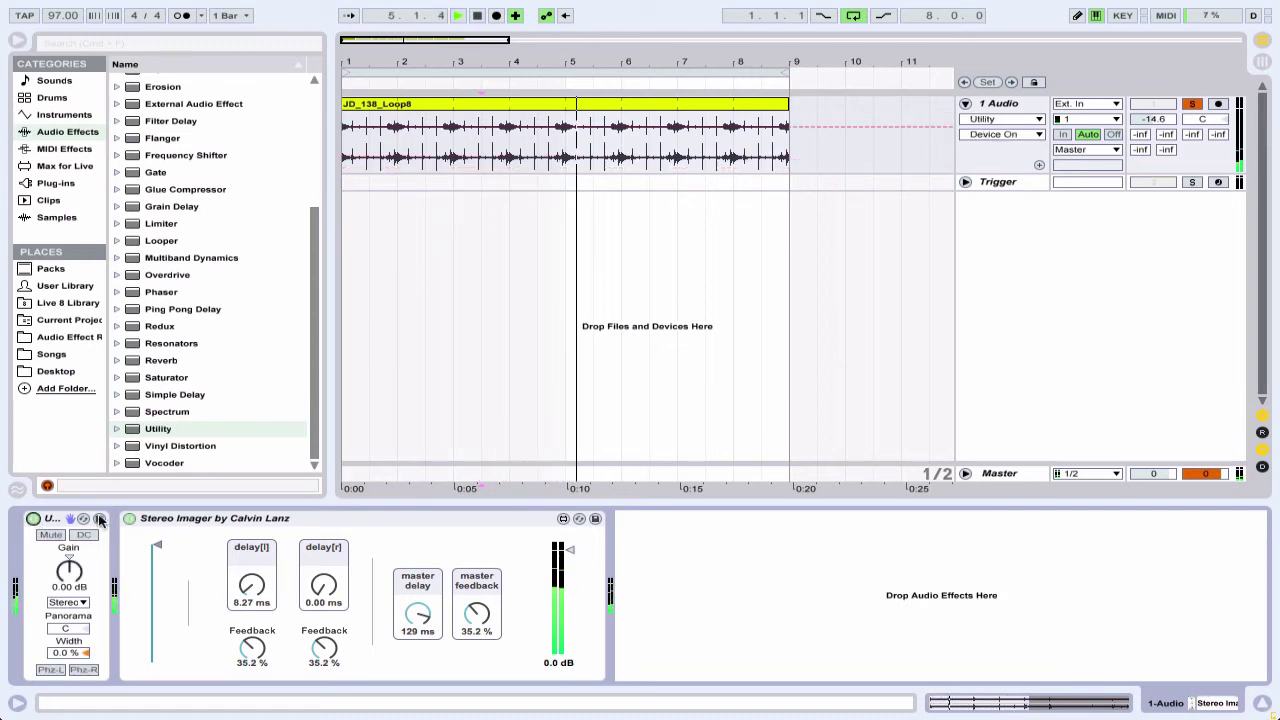
{"action": "left_click", "coordinate": [128, 519]}
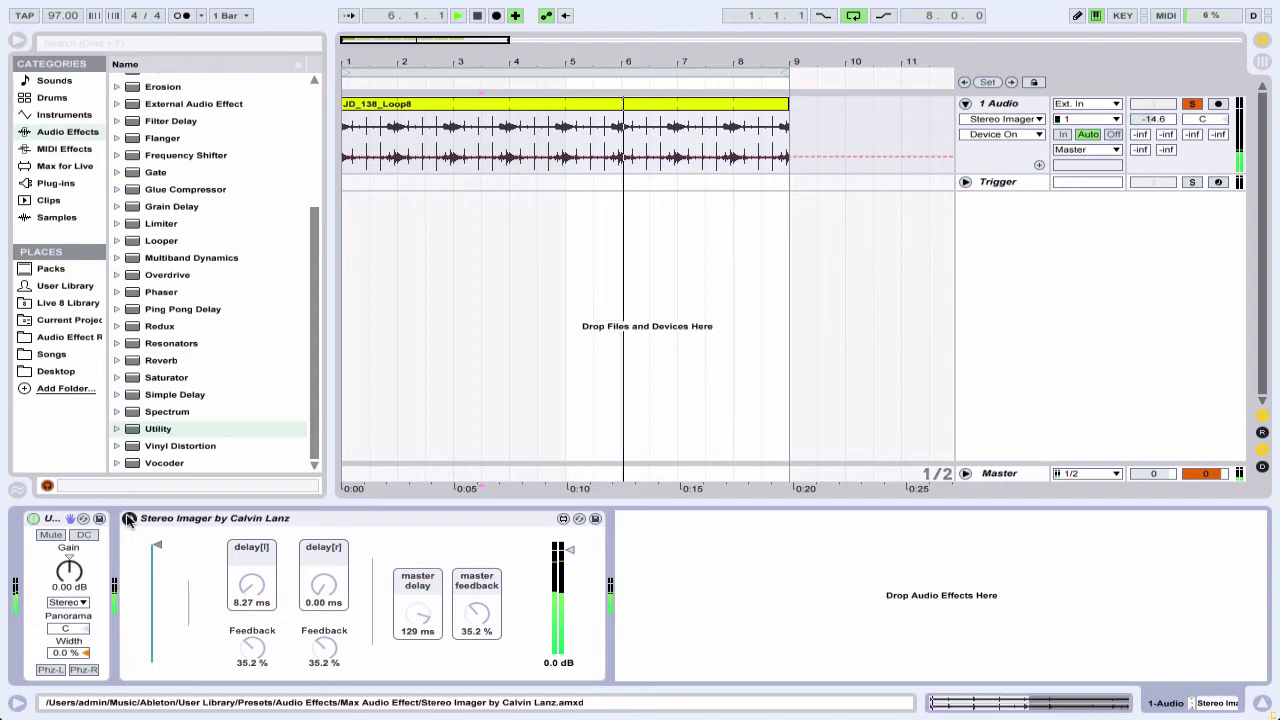
{"action": "left_click", "coordinate": [128, 519]}
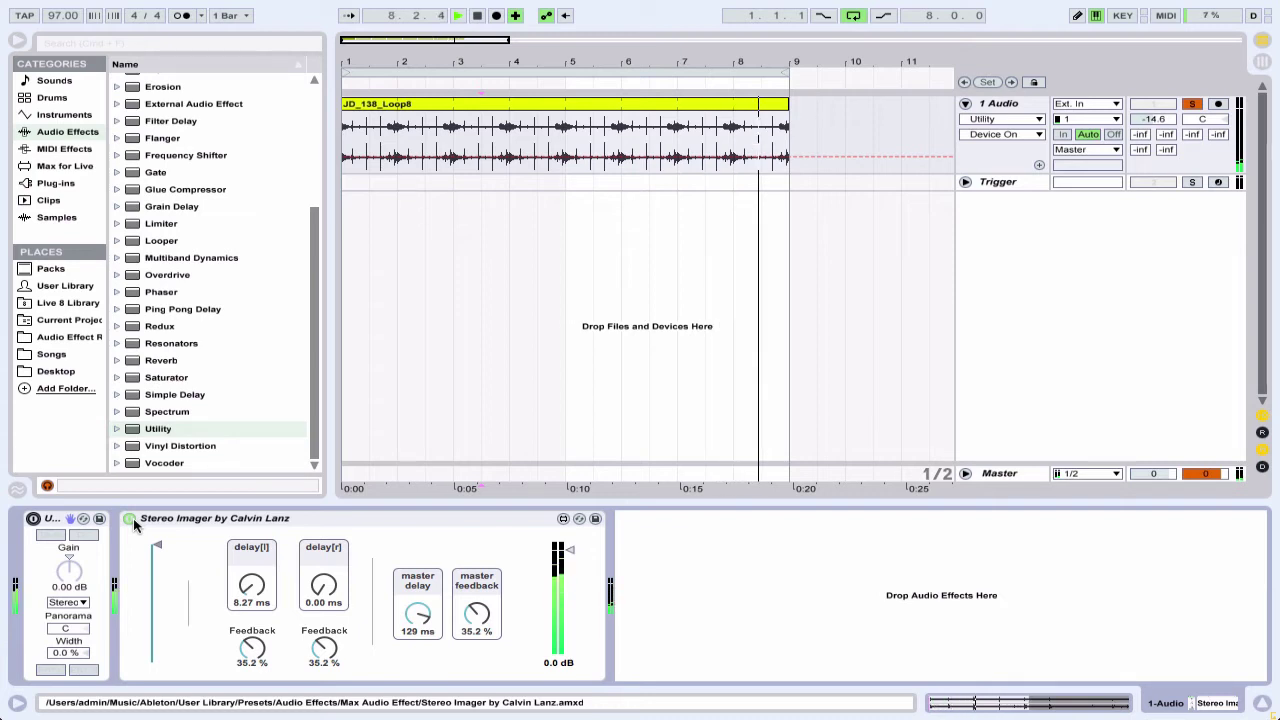
{"action": "left_click", "coordinate": [129, 519]}
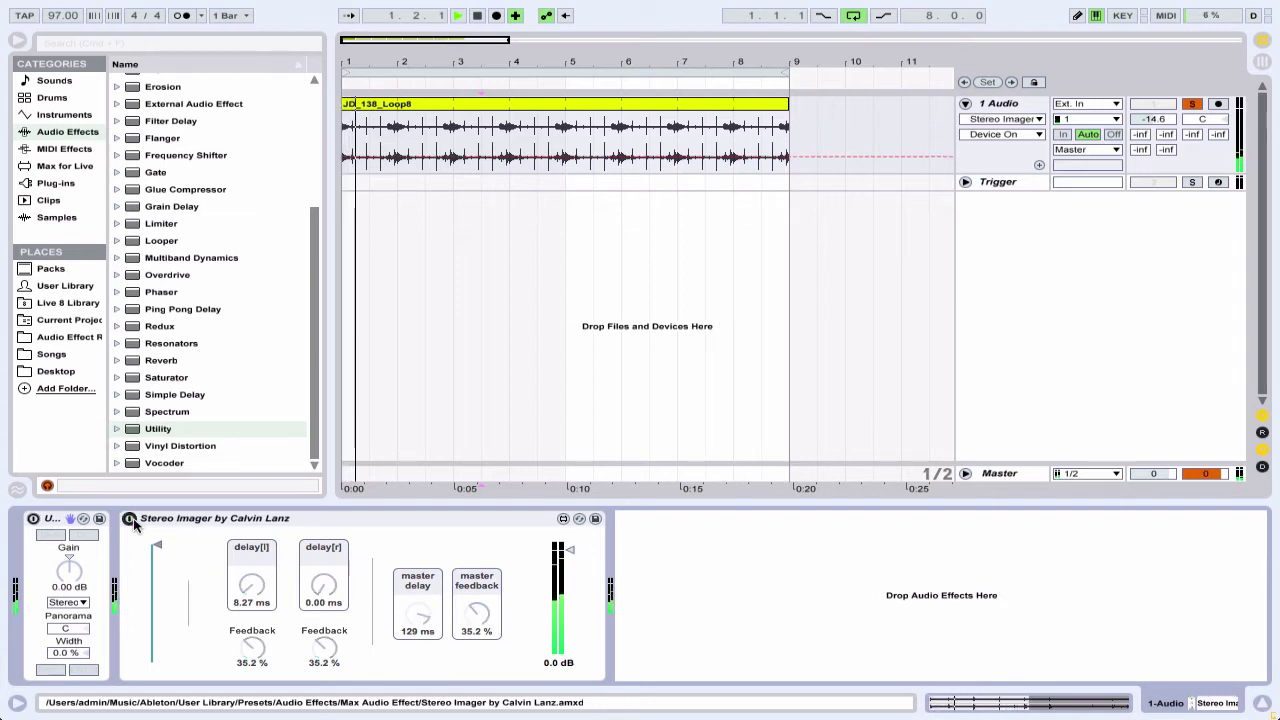
Set the Stereo Imager's master delay to 0 ms and switch it and Utility off and on to compare the sound.
{"action": "left_click_drag", "start_coordinate": [418, 612], "coordinate": [409, 686]}
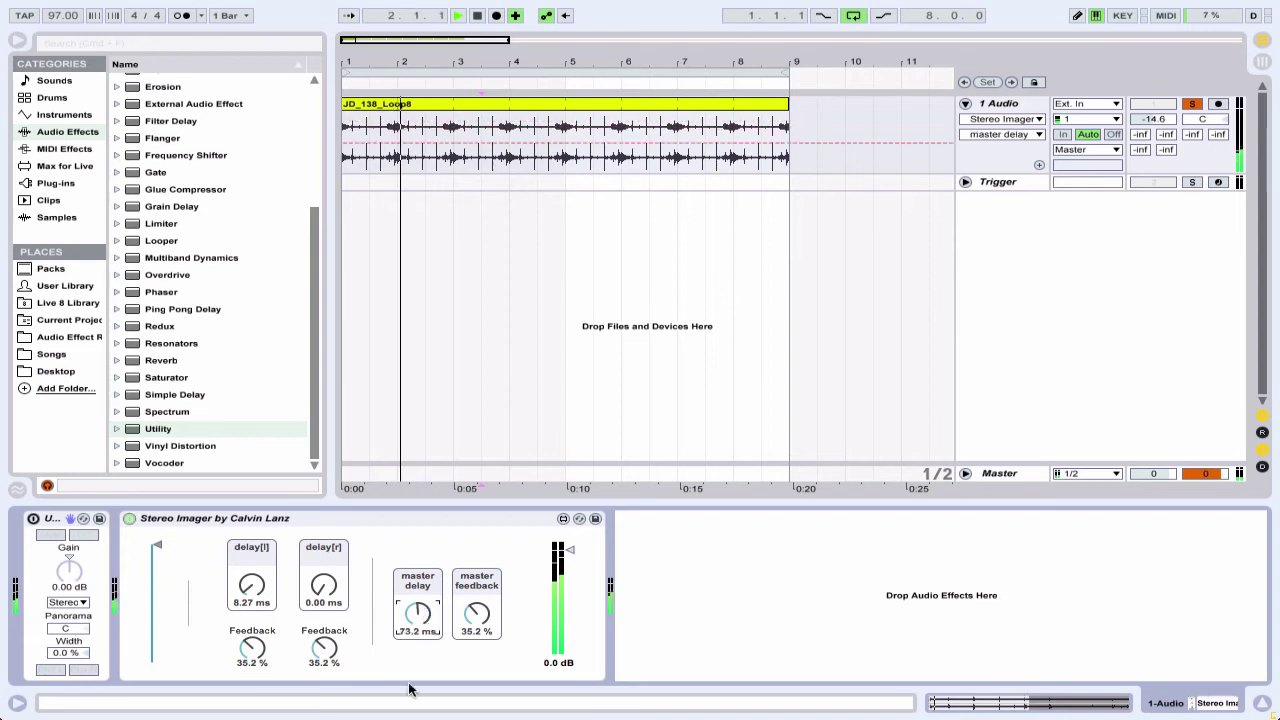
{"action": "left_click", "coordinate": [128, 519]}
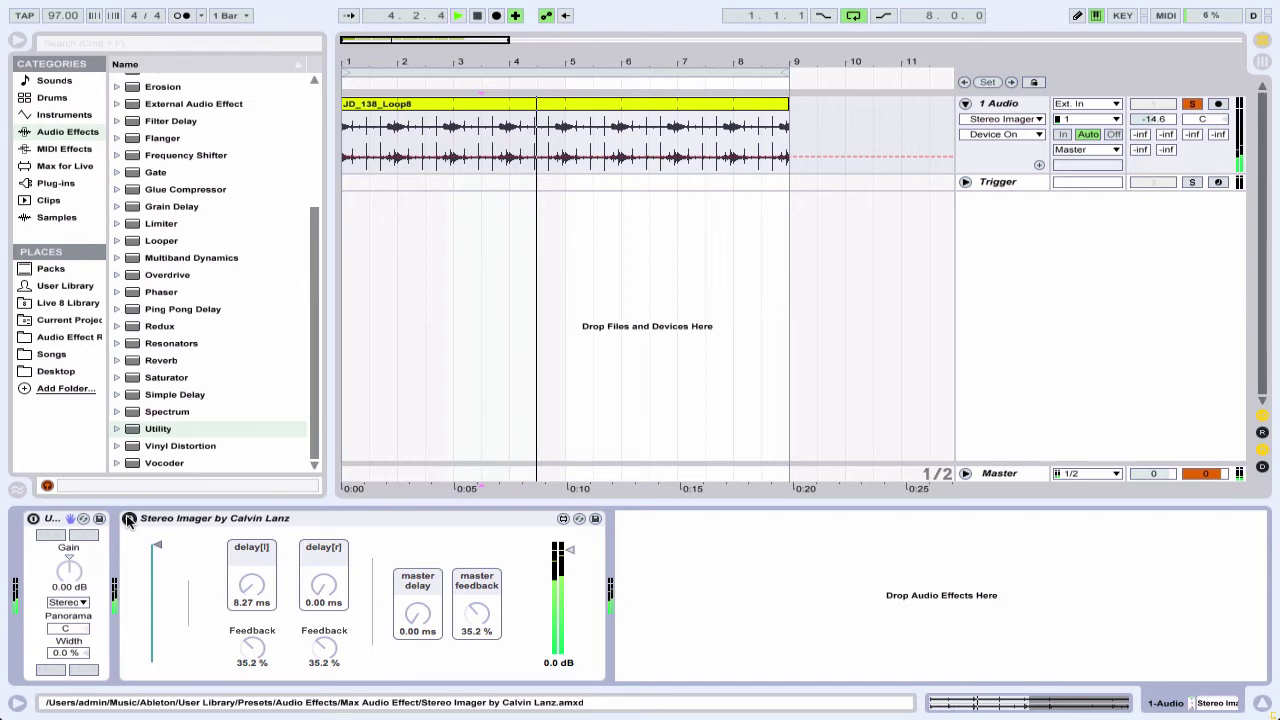
{"action": "left_click", "coordinate": [32, 519]}
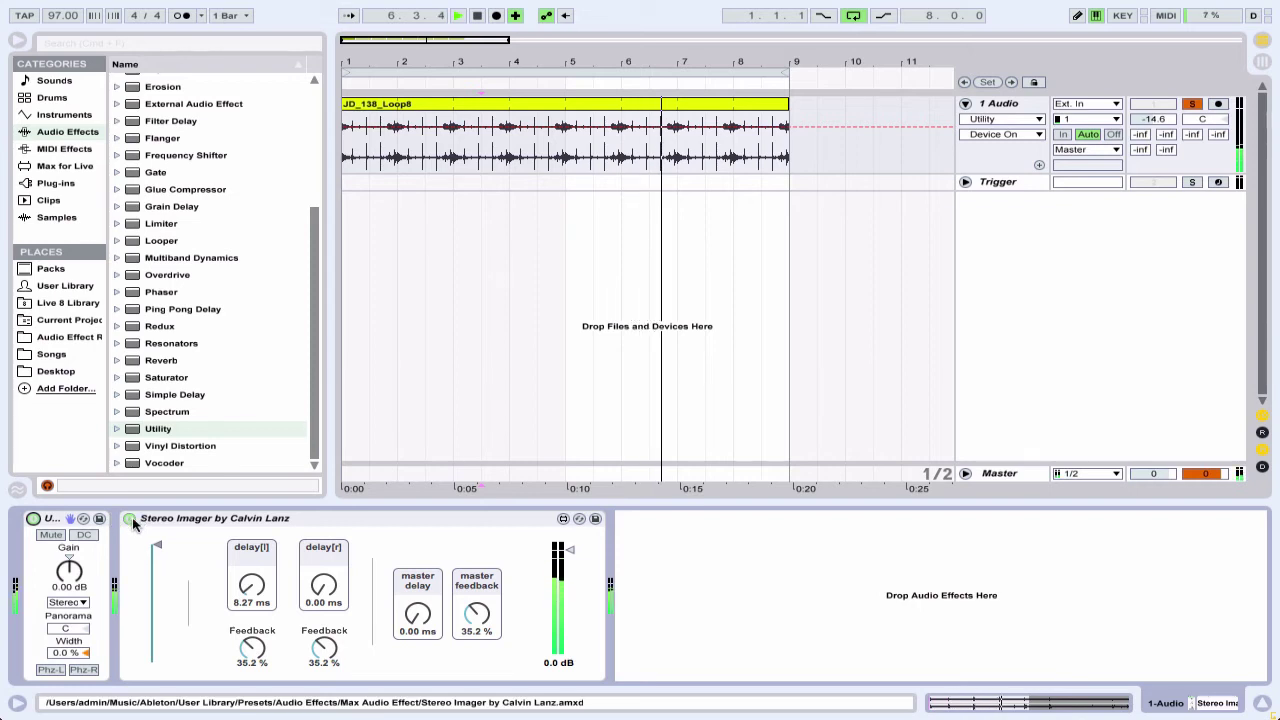
{"action": "left_click", "coordinate": [57, 519]}
{"action": "left_click", "coordinate": [33, 518]}
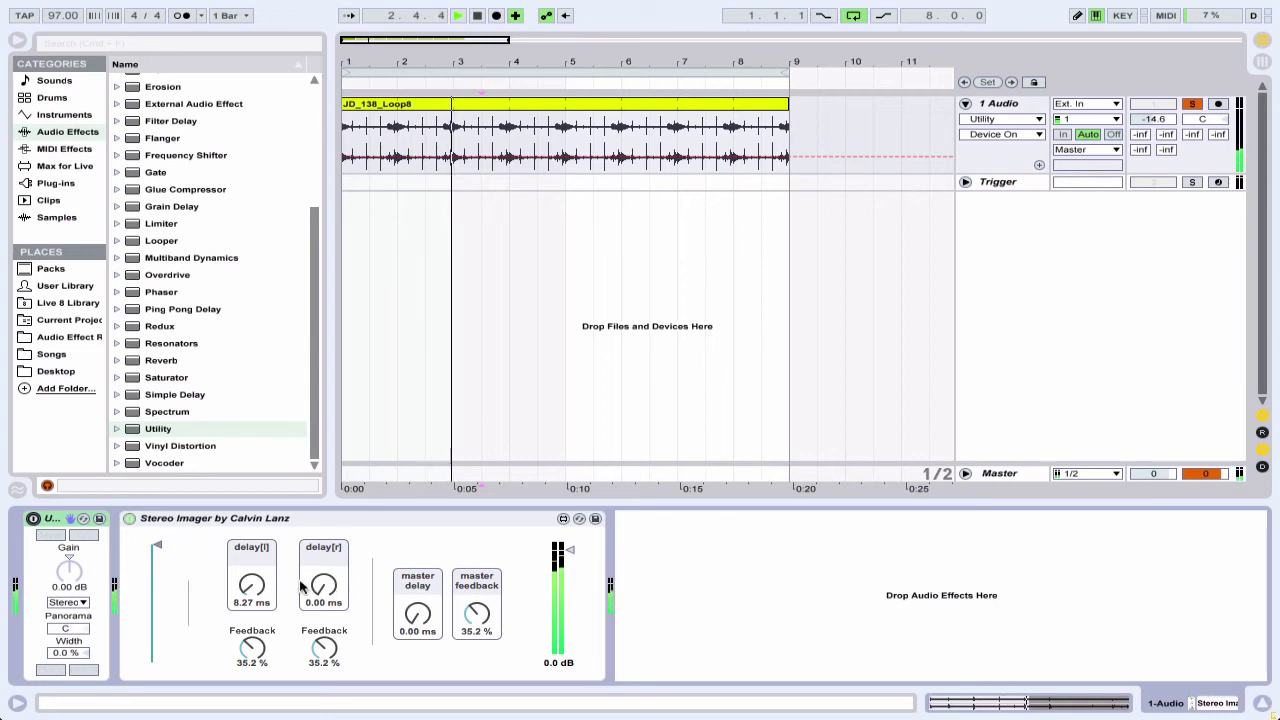
{"action": "left_click", "coordinate": [33, 519]}
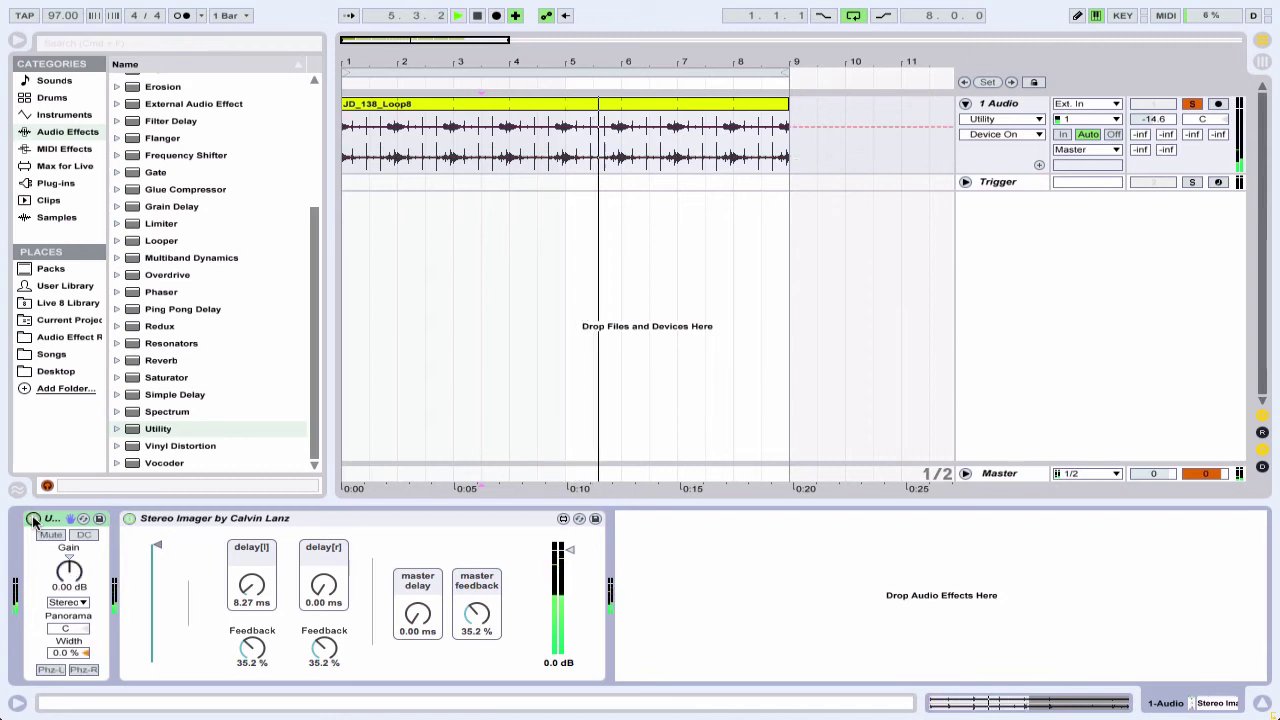
{"action": "left_click", "coordinate": [127, 518]}
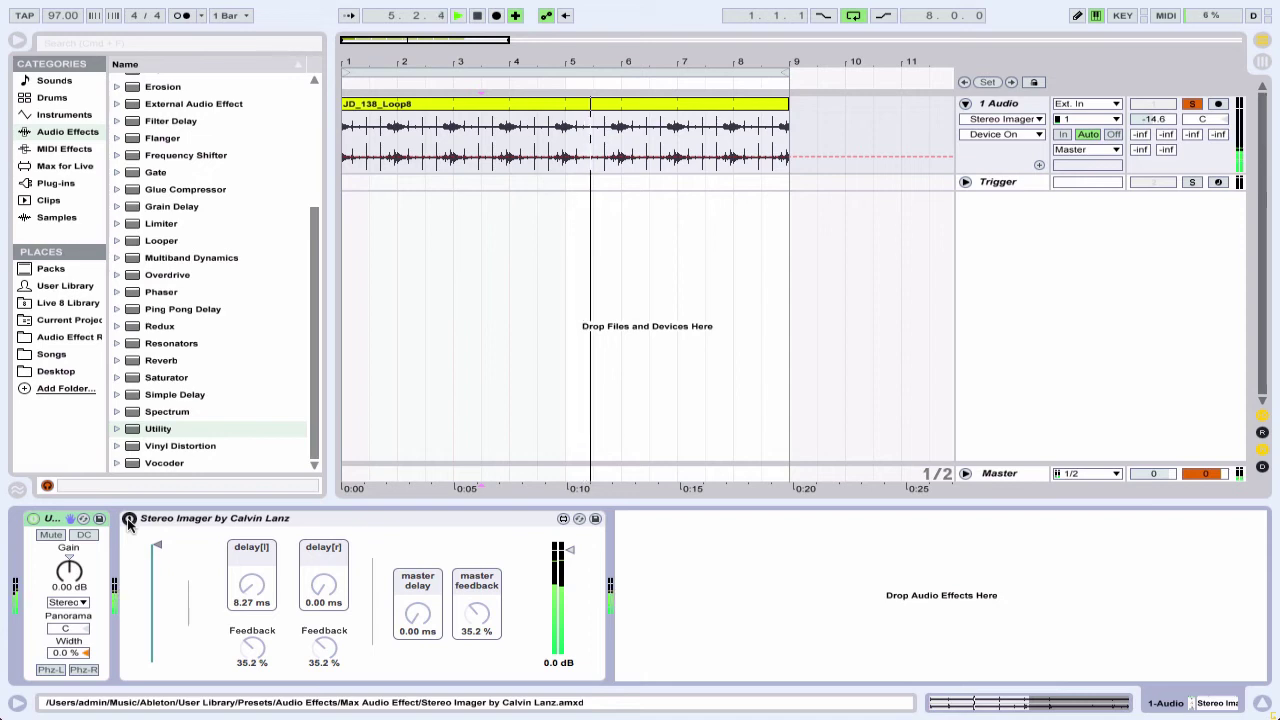
{"action": "left_click", "coordinate": [128, 519]}
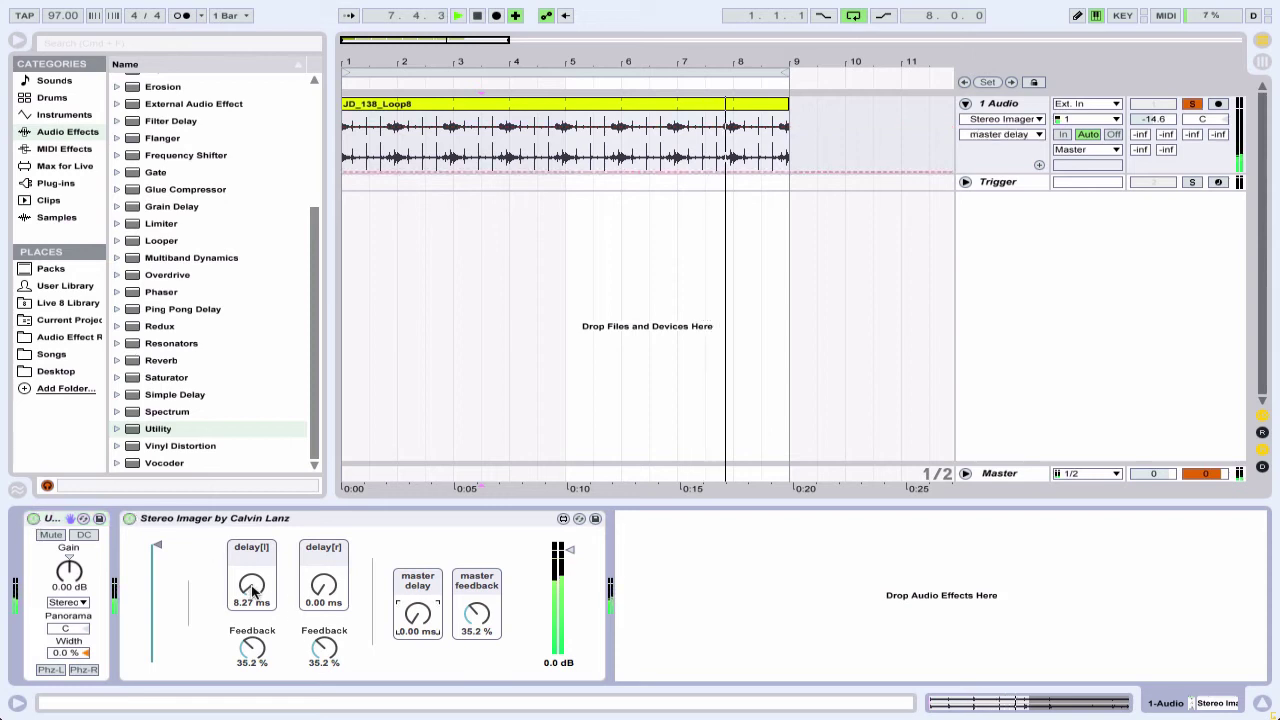
Set the Stereo Imager's left delay to 28.3 ms and right delay to 10.6 ms, comparing with Utility switched off and on.
{"action": "mouse_move", "coordinate": [243, 592]}
{"action": "left_mouse_down"}
{"action": "mouse_move", "coordinate": [228, 572]}
{"action": "mouse_move", "coordinate": [255, 593]}
{"action": "mouse_move", "coordinate": [236, 609]}
{"action": "left_mouse_up"}
{"action": "left_click_drag", "start_coordinate": [334, 593], "coordinate": [258, 582]}
{"action": "left_click", "coordinate": [328, 587]}
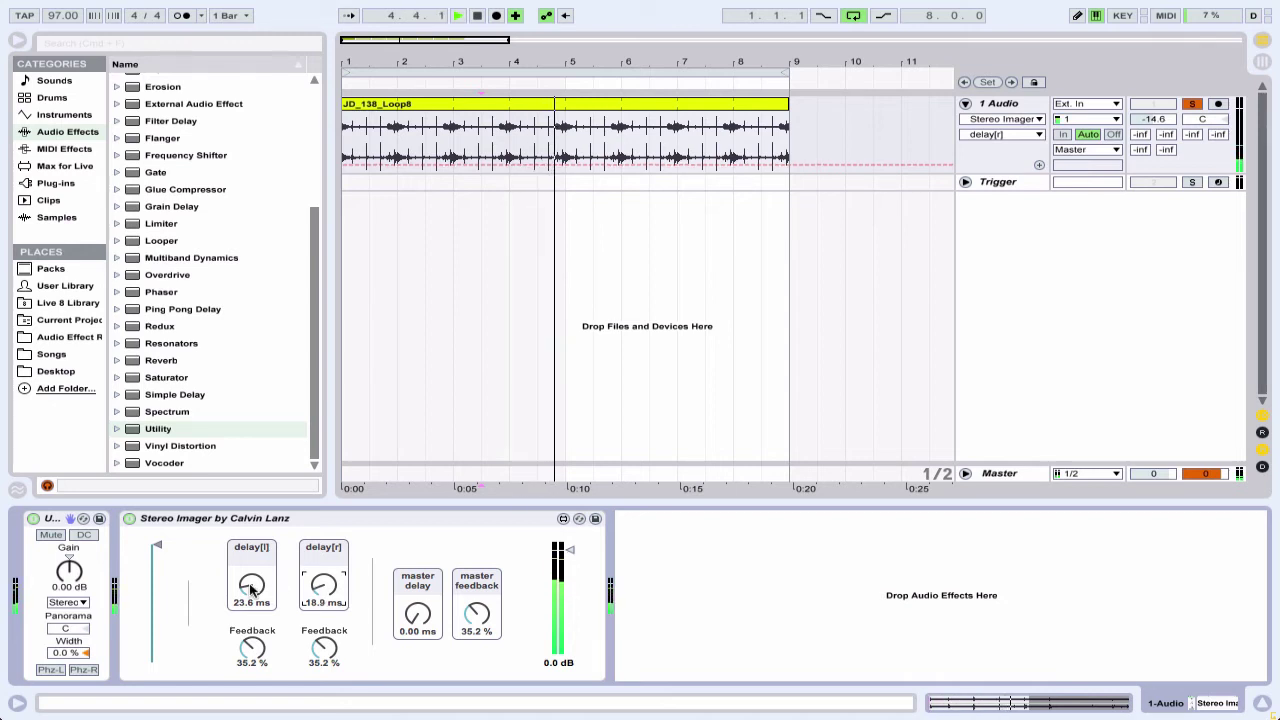
{"action": "left_click_drag", "start_coordinate": [251, 590], "coordinate": [253, 588]}
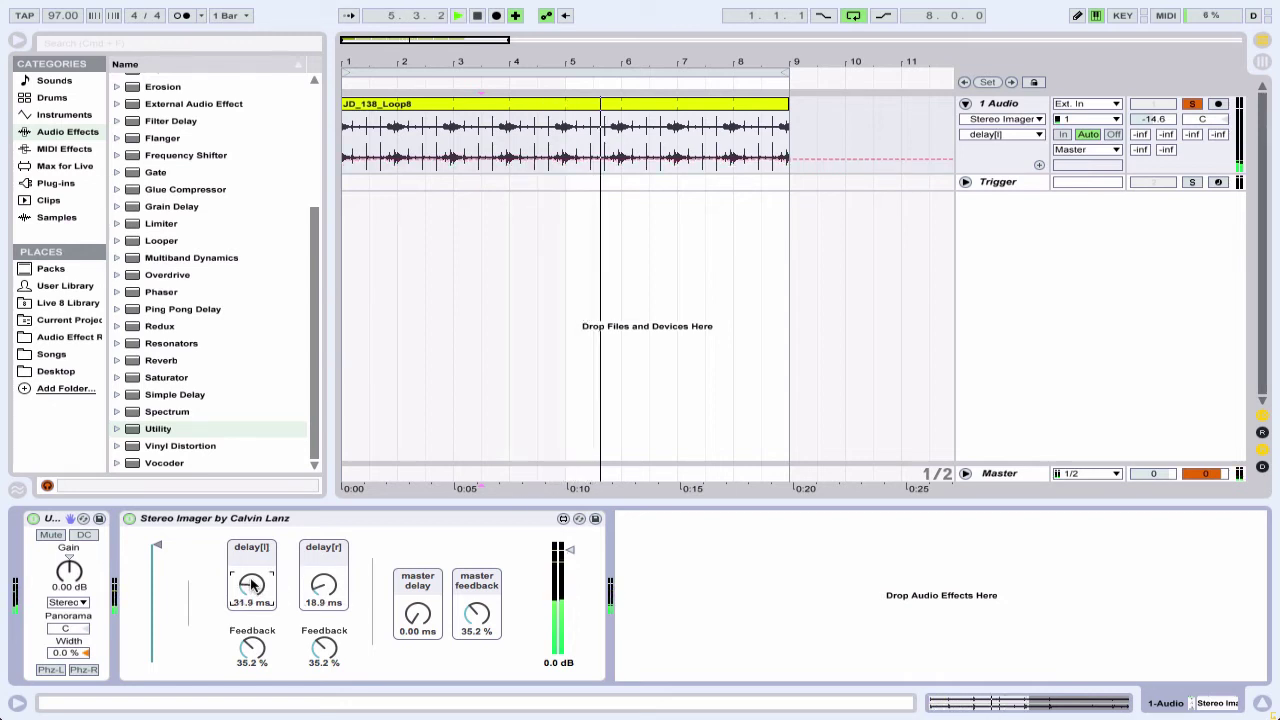
{"action": "left_click", "coordinate": [33, 519]}
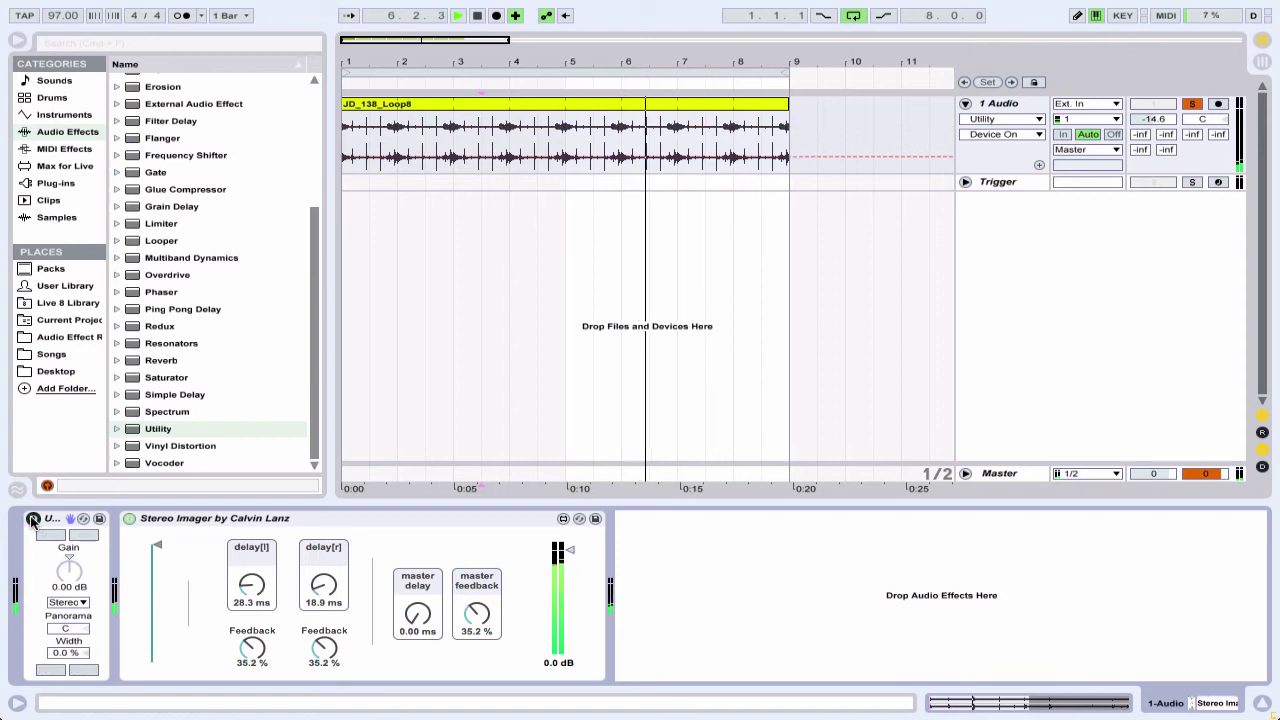
{"action": "left_click", "coordinate": [321, 590]}
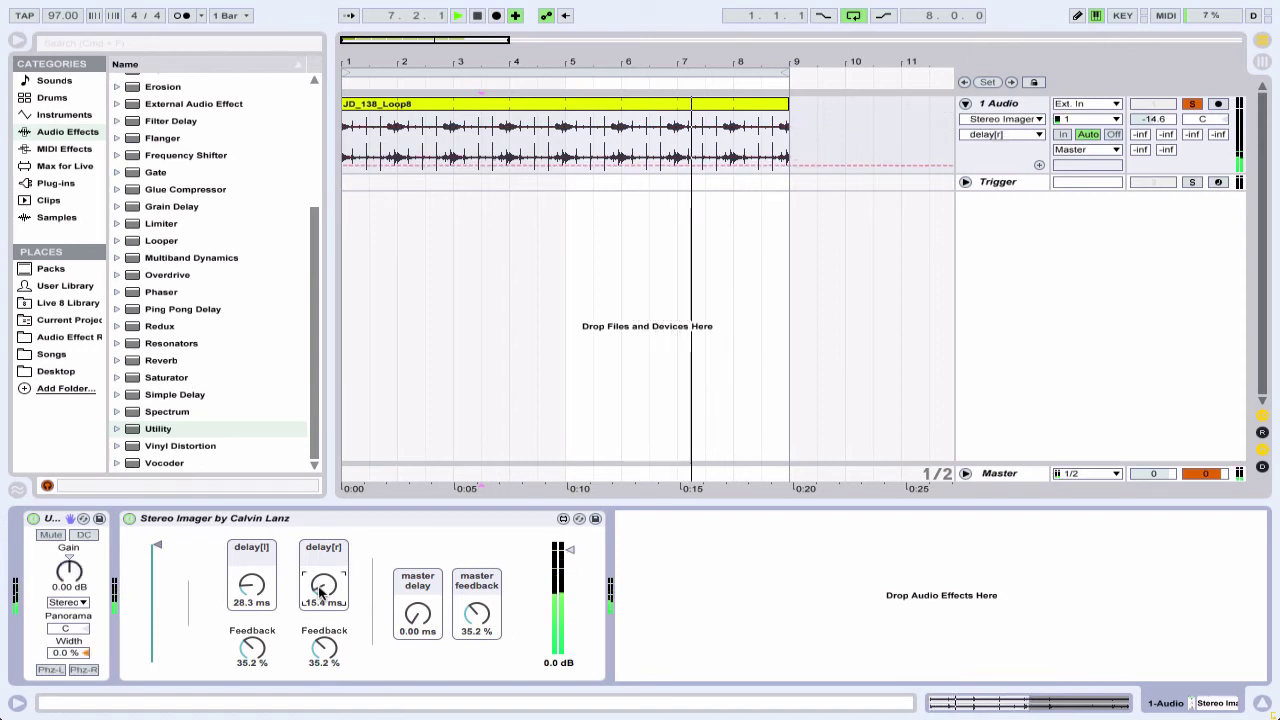
{"action": "left_click_drag", "start_coordinate": [320, 592], "coordinate": [319, 588]}
Search for "eq", add EQ Eight after the Stereo Imager, and cut the lows with band 1 and the highs with band 4 at 12.3 kHz.
{"action": "left_click", "coordinate": [126, 44]}
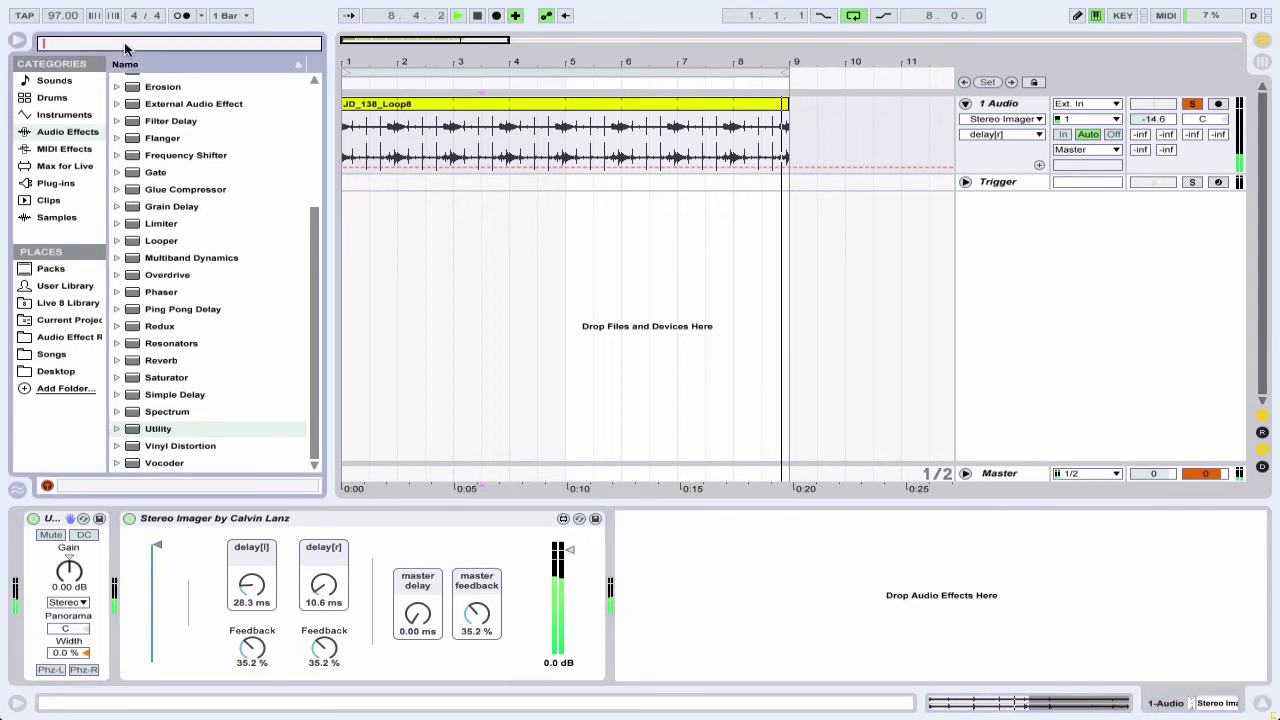
{"action": "type", "text": "eq"}
{"action": "left_click_drag", "start_coordinate": [155, 101], "coordinate": [609, 602]}
{"action": "left_click_drag", "start_coordinate": [698, 600], "coordinate": [844, 594]}
{"action": "left_click_drag", "start_coordinate": [1030, 608], "coordinate": [996, 596]}
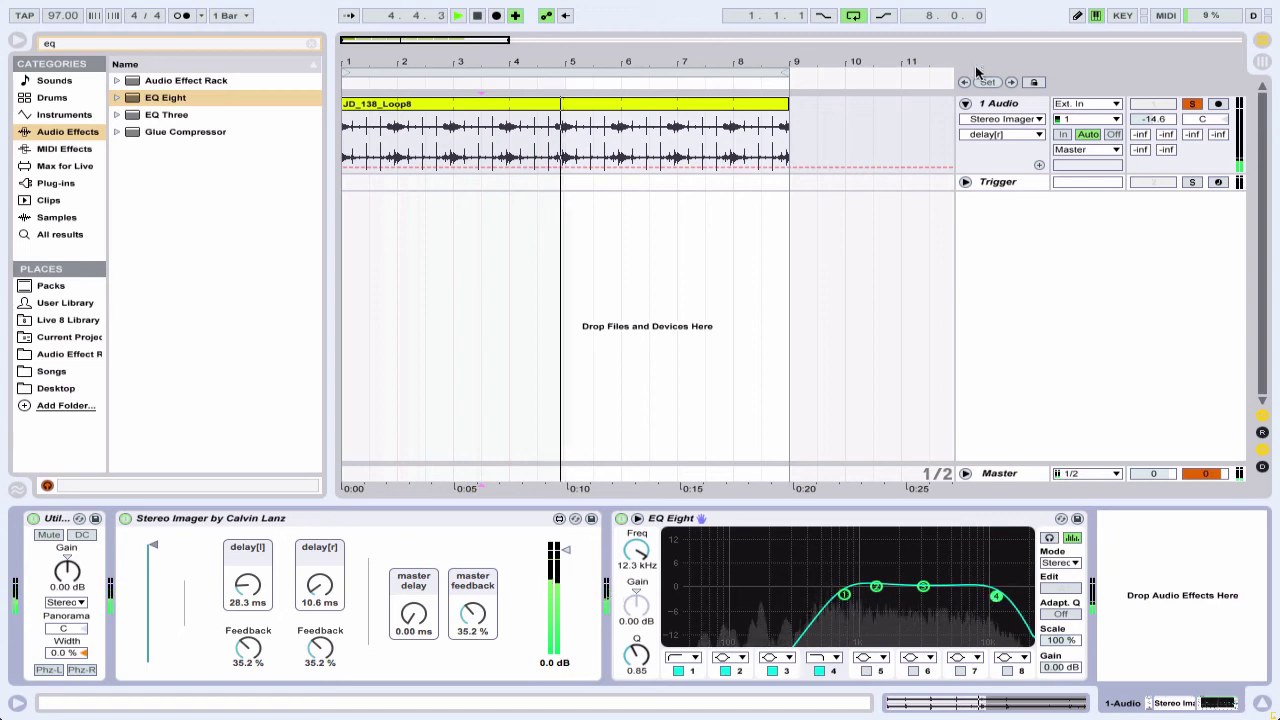
Duplicate the 1 Audio track and delete the Stereo Imager and Utility from the copy.
{"action": "left_click", "coordinate": [998, 104]}
{"action": "key", "text": "ctrl+d"}
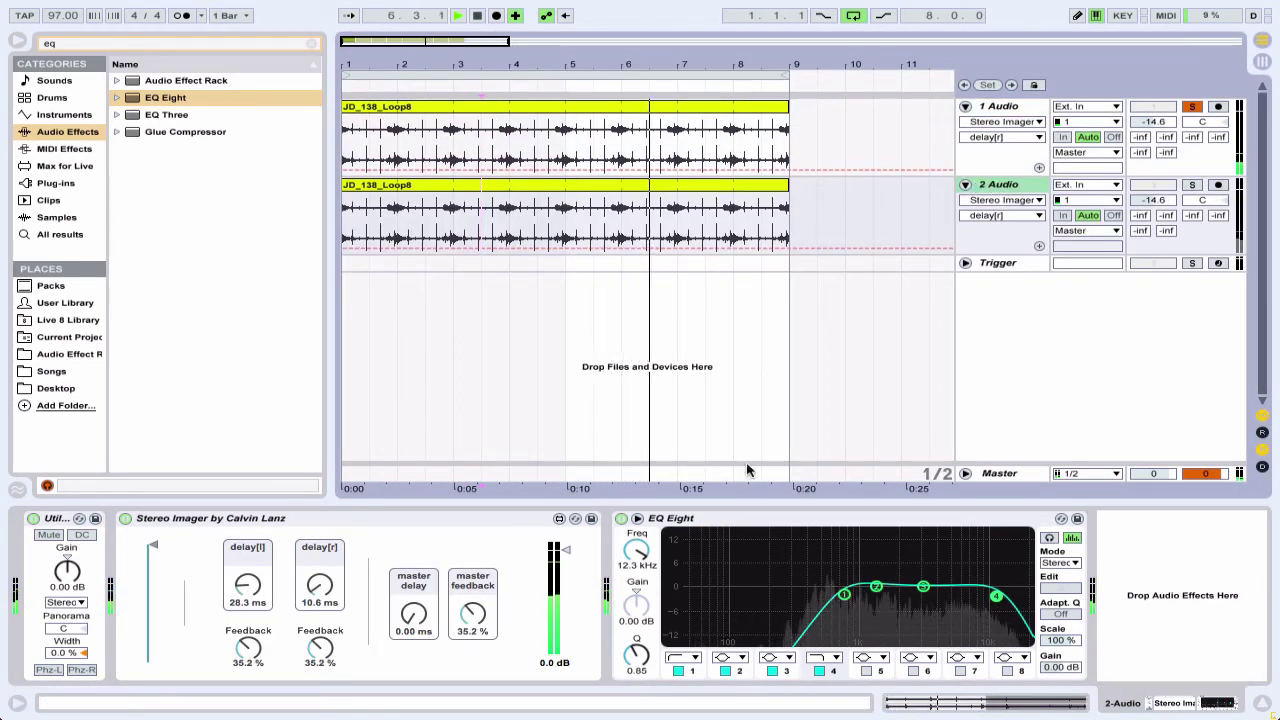
{"action": "left_click", "coordinate": [422, 518]}
{"action": "key", "text": "Delete"}
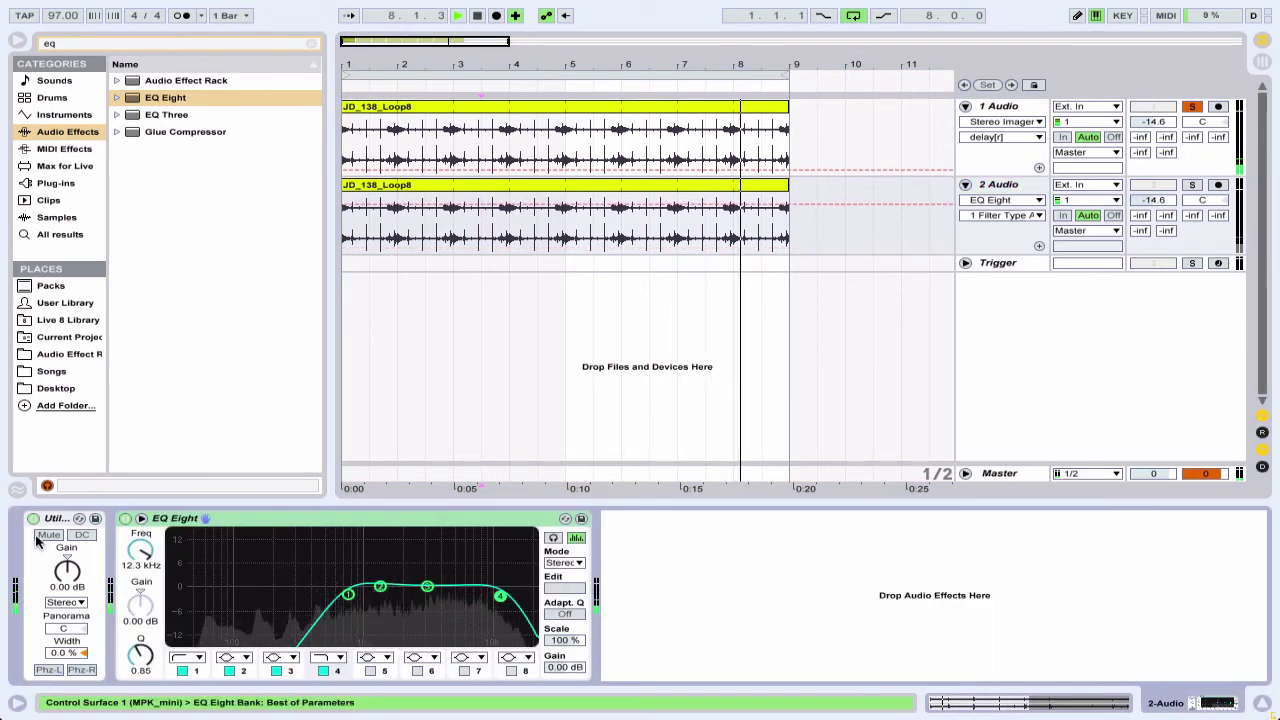
{"action": "left_click", "coordinate": [51, 519]}
{"action": "key", "text": "Delete"}
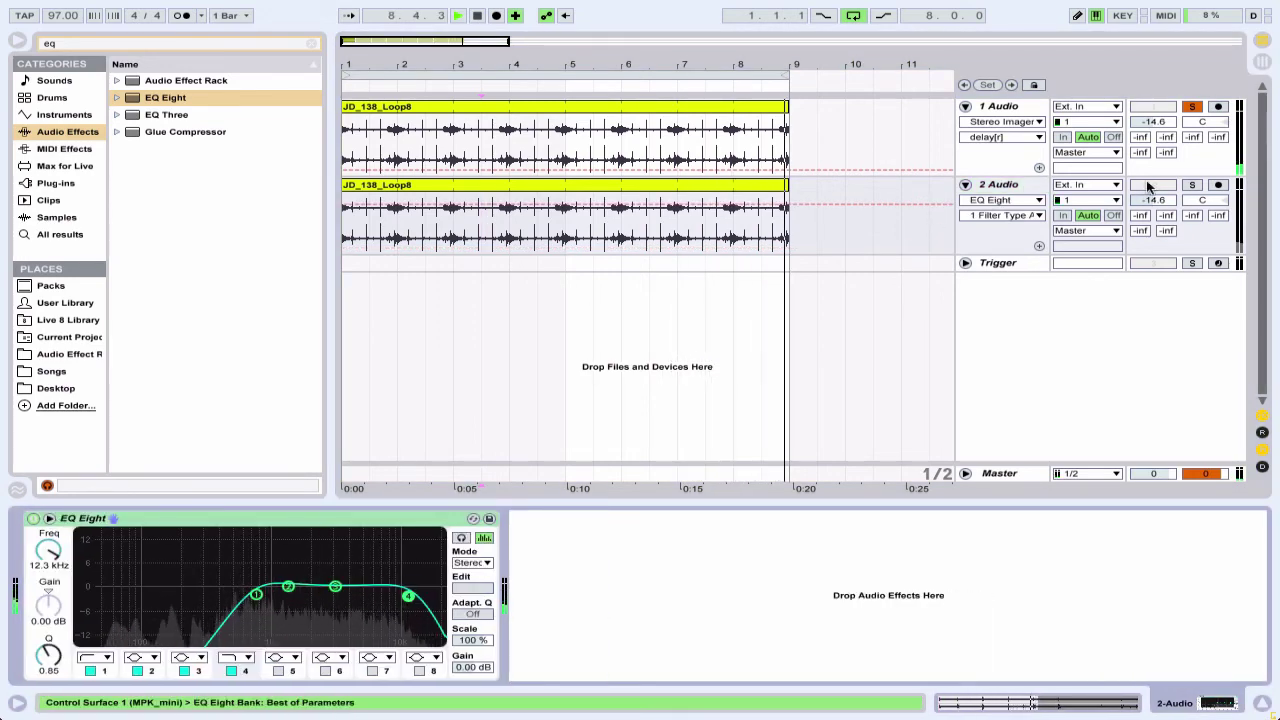
Solo the 2 Audio track as well and shift its EQ Eight pass band to the lows, with band 4's high cut at 805 Hz.
{"action": "left_click", "coordinate": [1192, 184]}
{"action": "left_click_drag", "start_coordinate": [256, 594], "coordinate": [157, 590]}
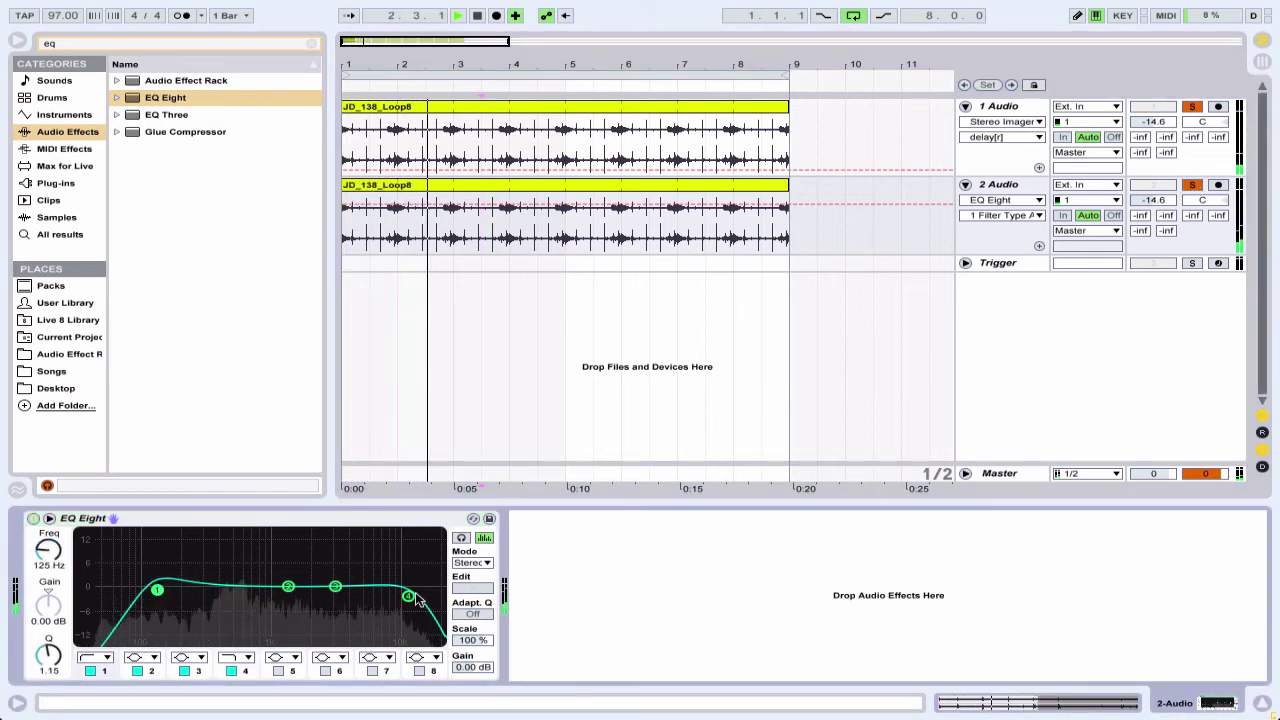
{"action": "left_click_drag", "start_coordinate": [408, 596], "coordinate": [265, 591]}
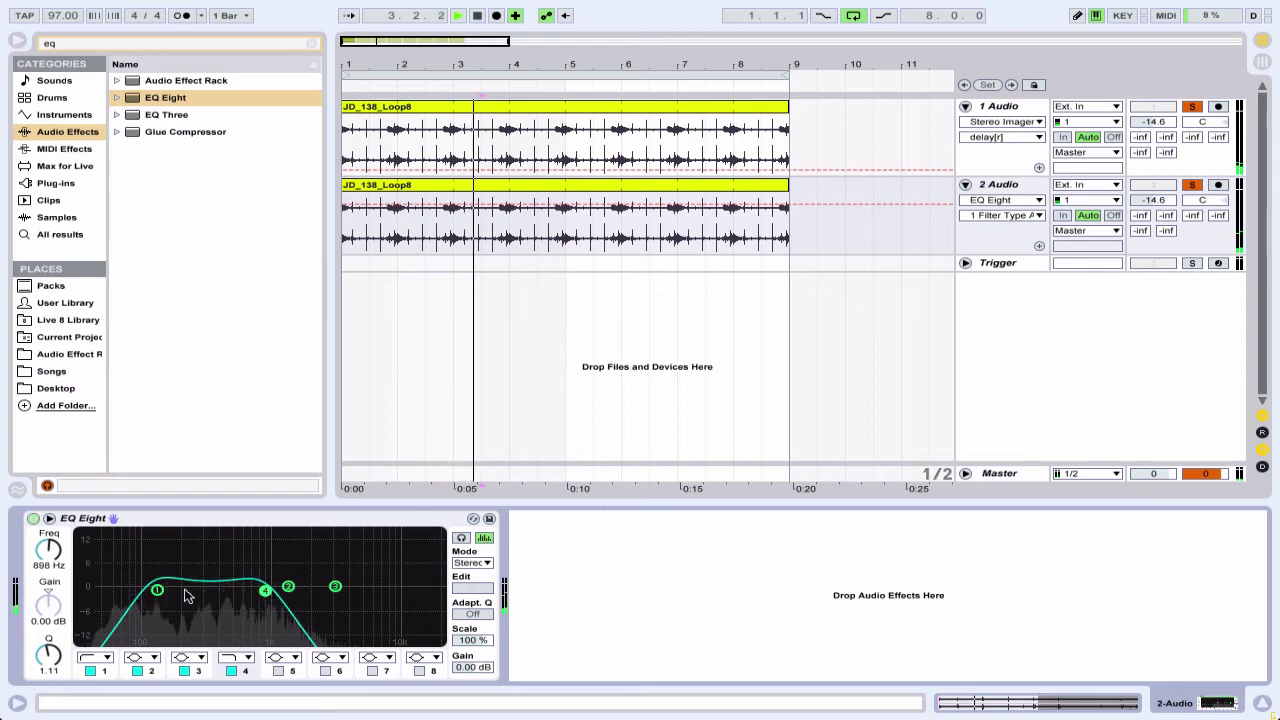
{"action": "left_click_drag", "start_coordinate": [155, 592], "coordinate": [176, 578]}
{"action": "left_click_drag", "start_coordinate": [265, 591], "coordinate": [264, 592]}
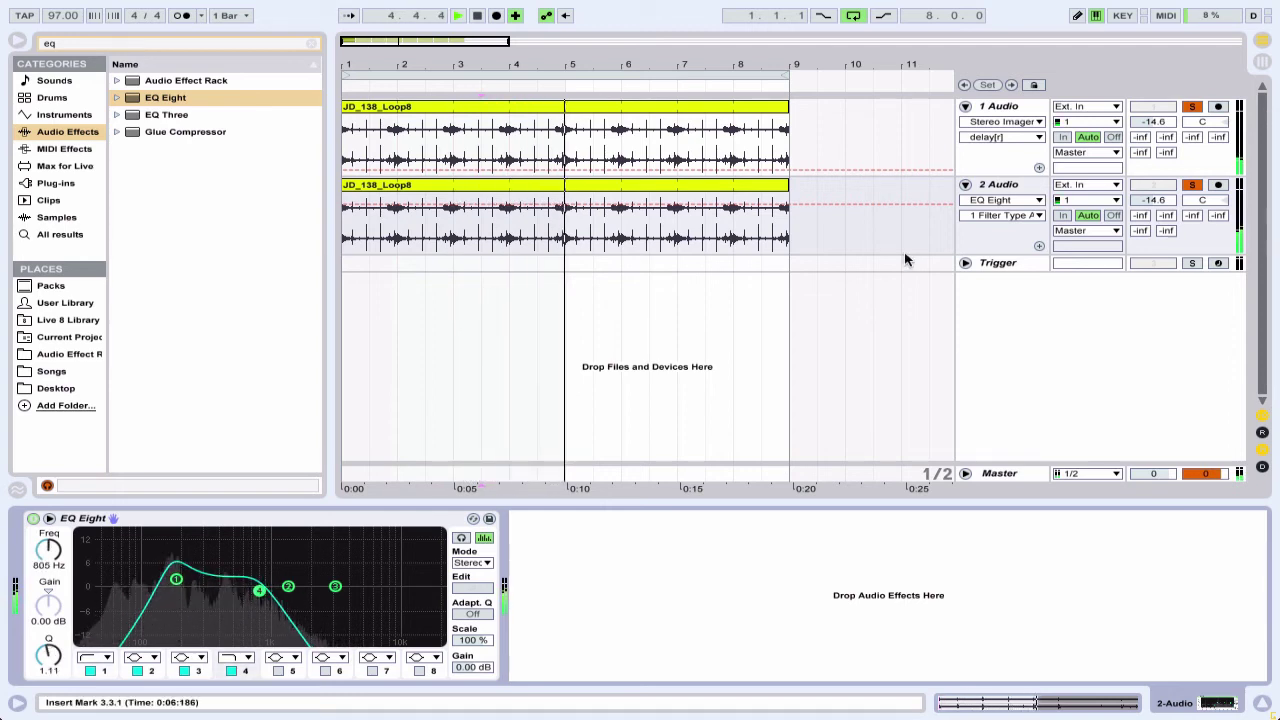
Bypass the Stereo Imager on 1 Audio to compare, and on 2 Audio lower EQ Eight's low cut and boost band 2 by 4.59 dB at 284 Hz.
{"action": "left_click", "coordinate": [998, 108]}
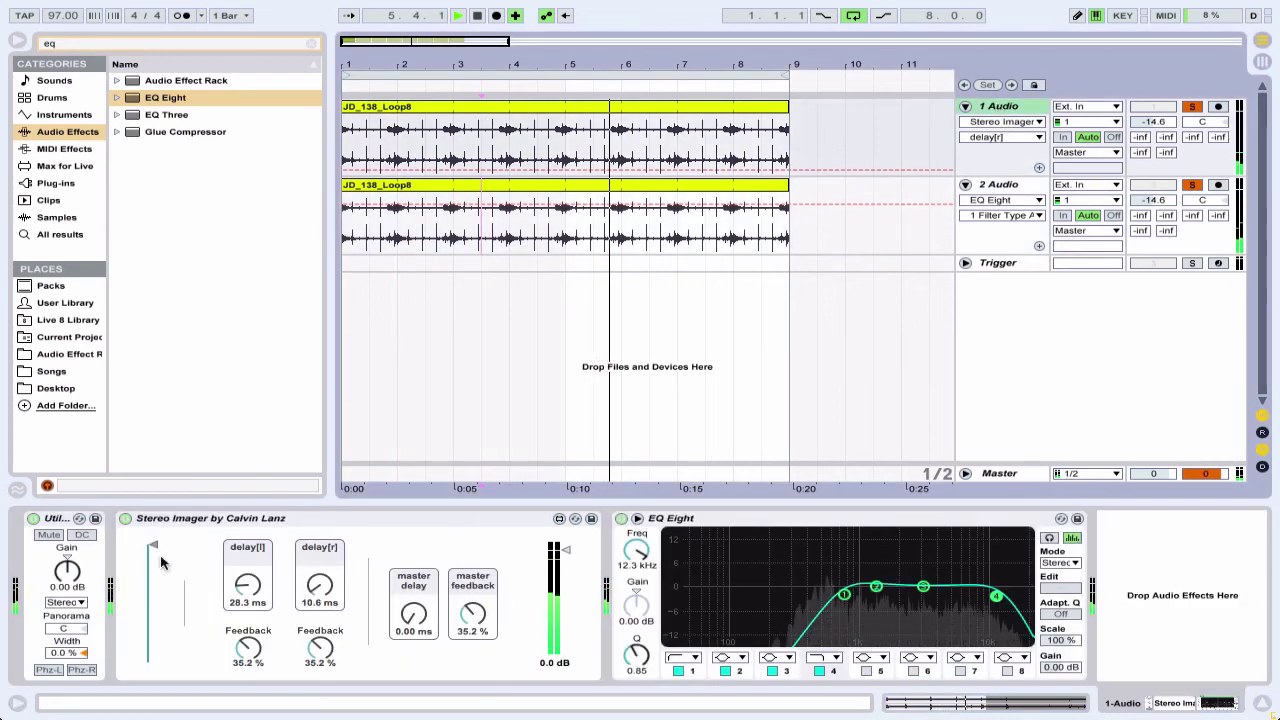
{"action": "left_click", "coordinate": [122, 520]}
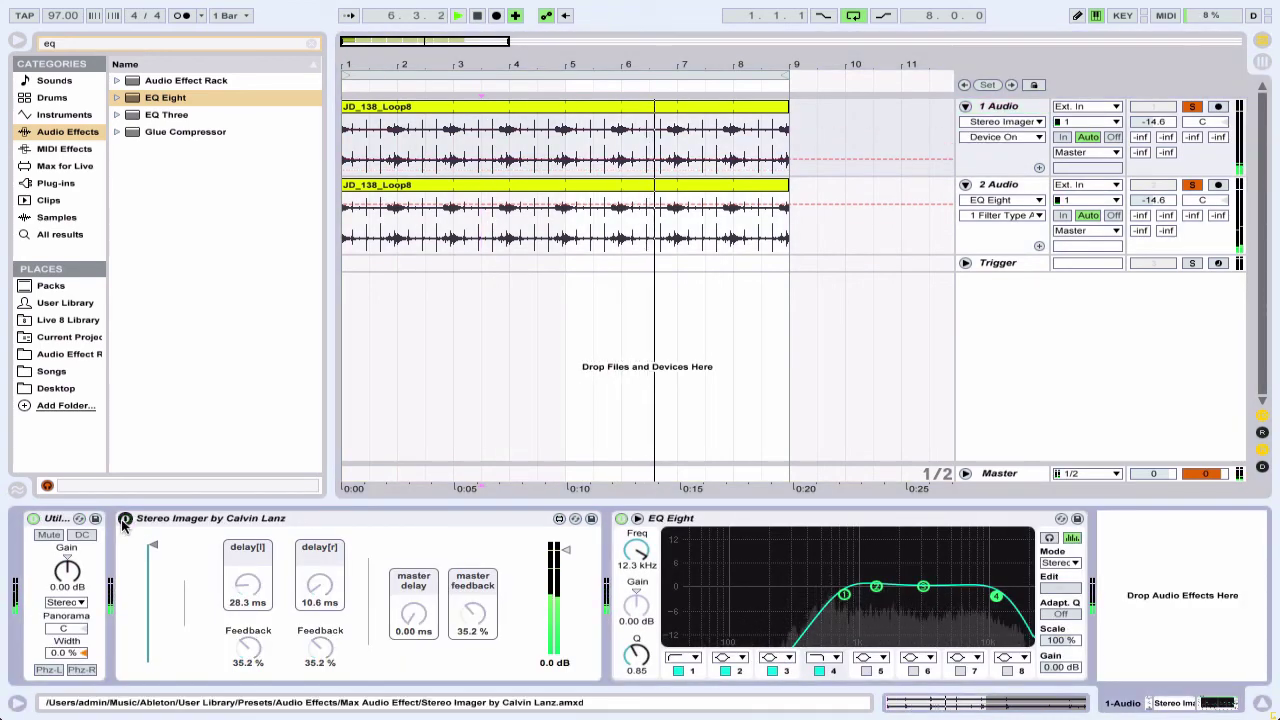
{"action": "left_click", "coordinate": [998, 185]}
{"action": "left_click_drag", "start_coordinate": [176, 572], "coordinate": [147, 584]}
{"action": "left_click_drag", "start_coordinate": [288, 586], "coordinate": [202, 569]}
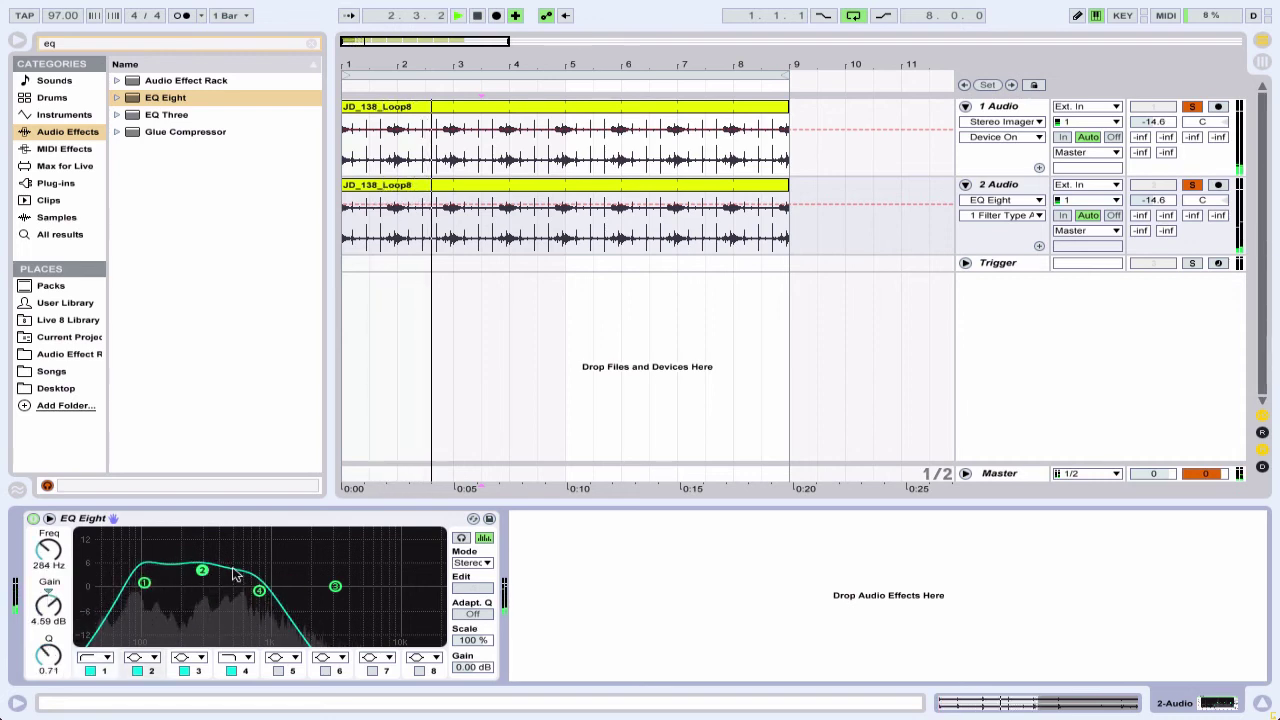
Set the 2 Audio track volume to -13.8 dB and toggle the Stereo Imager on 1 Audio to compare the combined sound.
{"action": "left_click_drag", "start_coordinate": [1160, 122], "coordinate": [1152, 202]}
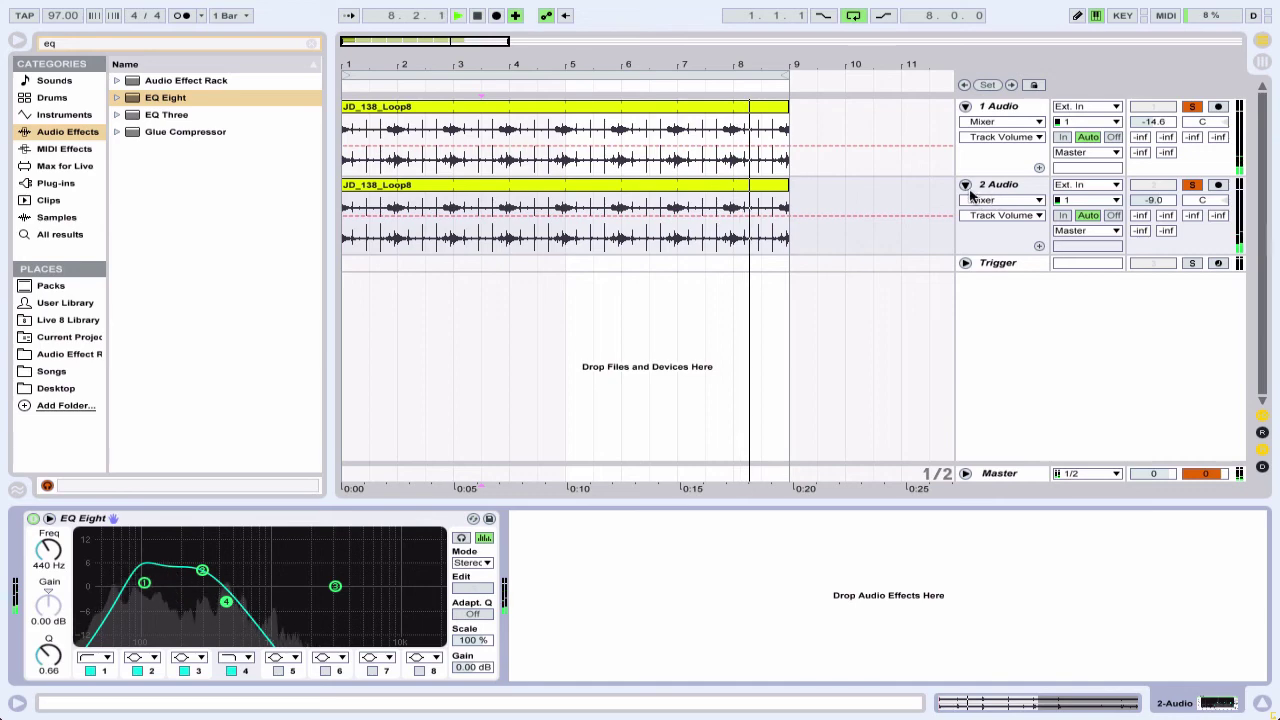
{"action": "left_click_drag", "start_coordinate": [1157, 193], "coordinate": [1157, 193]}
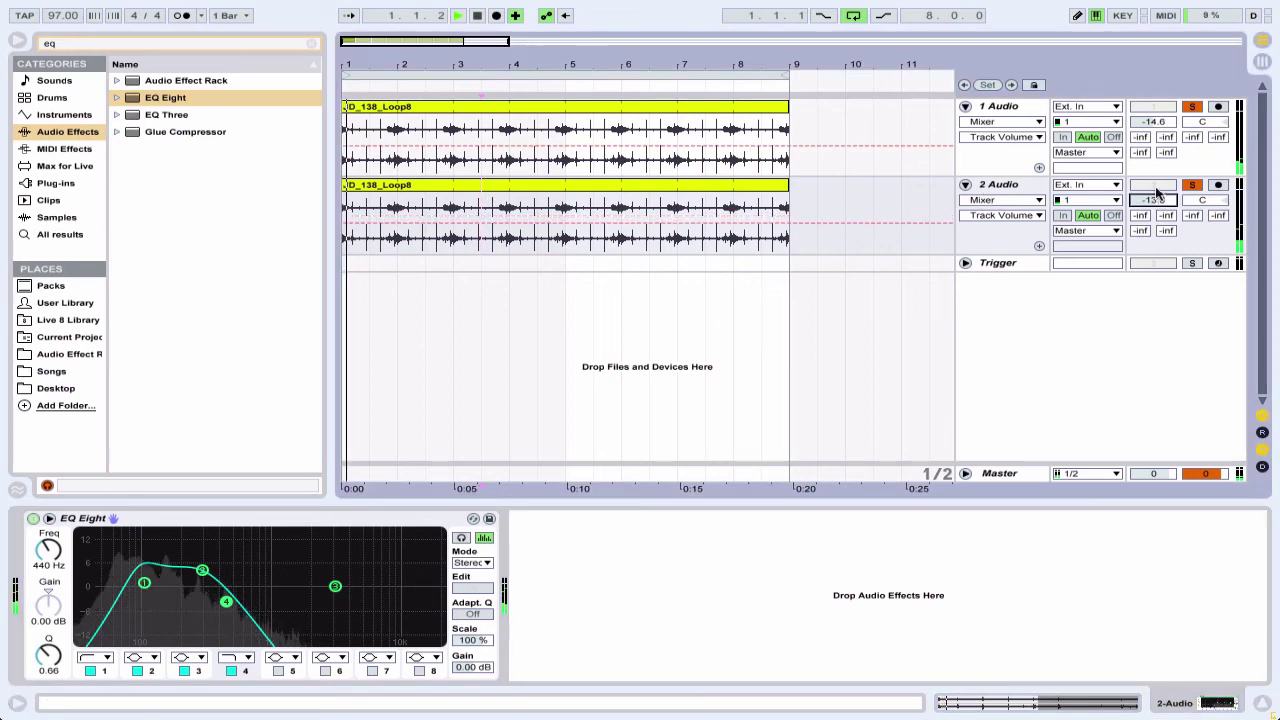
{"action": "left_click", "coordinate": [995, 106]}
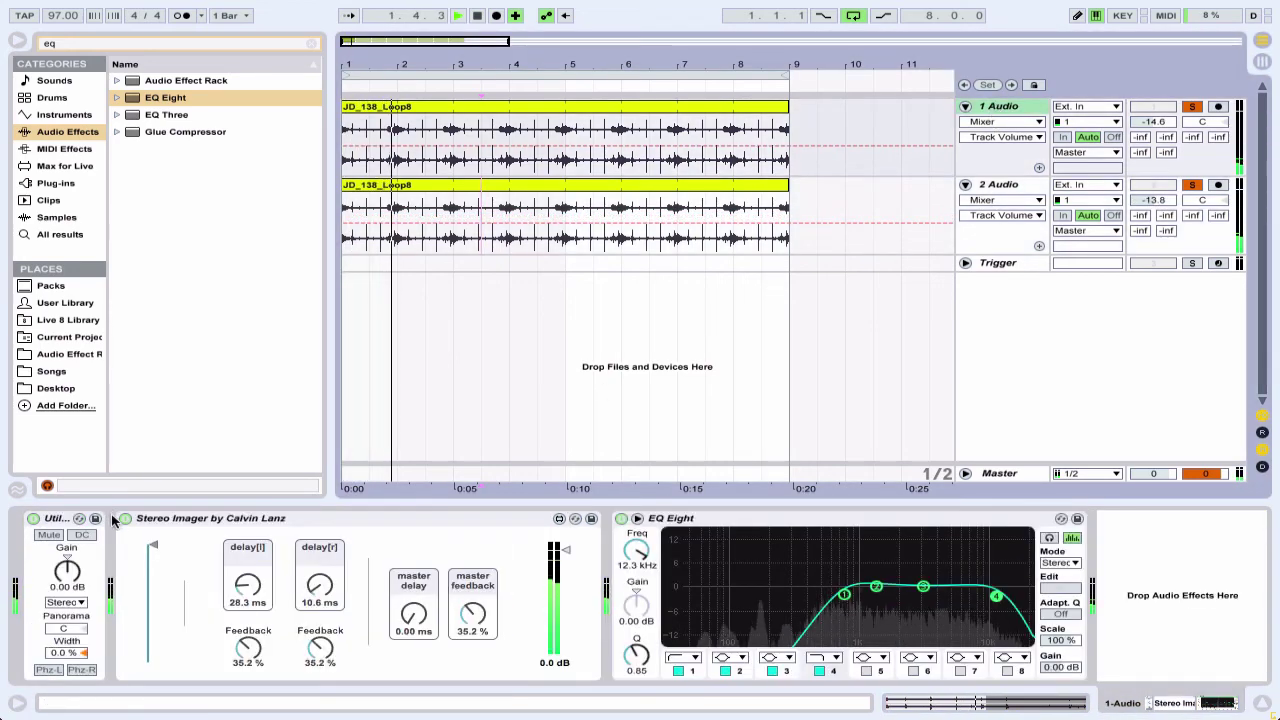
{"action": "left_click", "coordinate": [122, 520]}
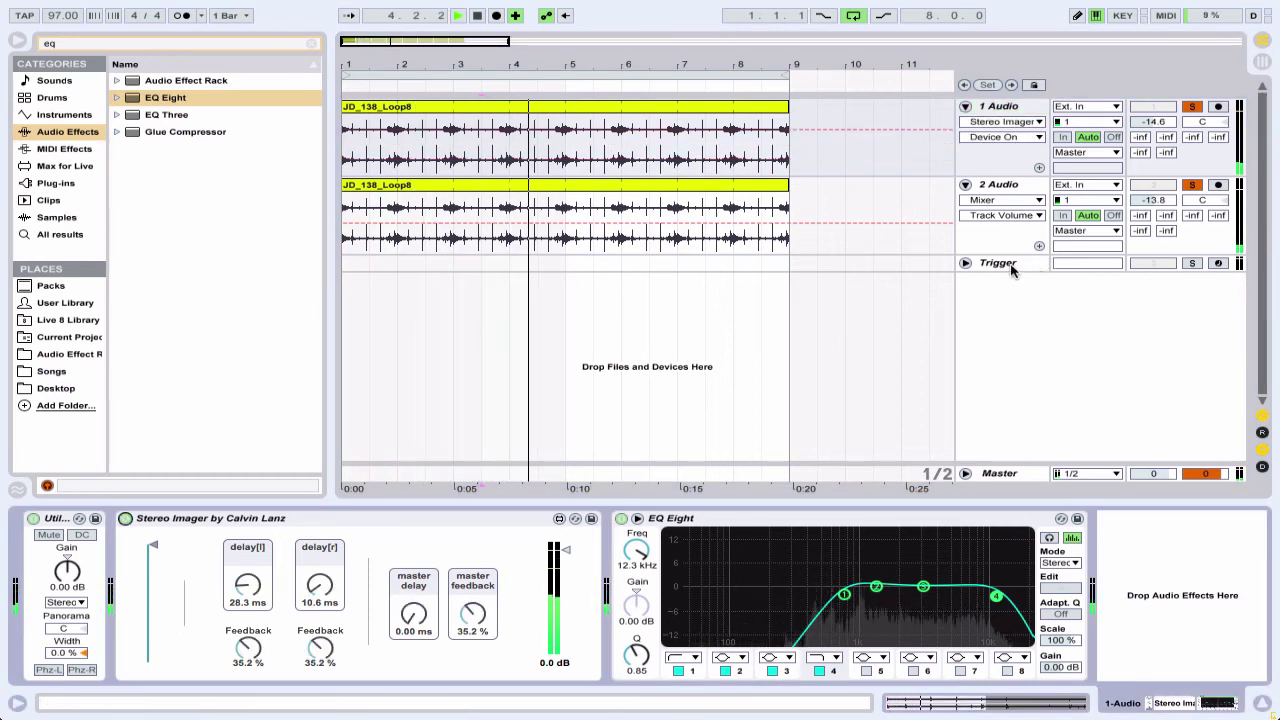
Stop playback, fold the 2 Audio track and delete it.
{"action": "left_click", "coordinate": [992, 186]}
{"action": "left_click", "coordinate": [965, 186]}
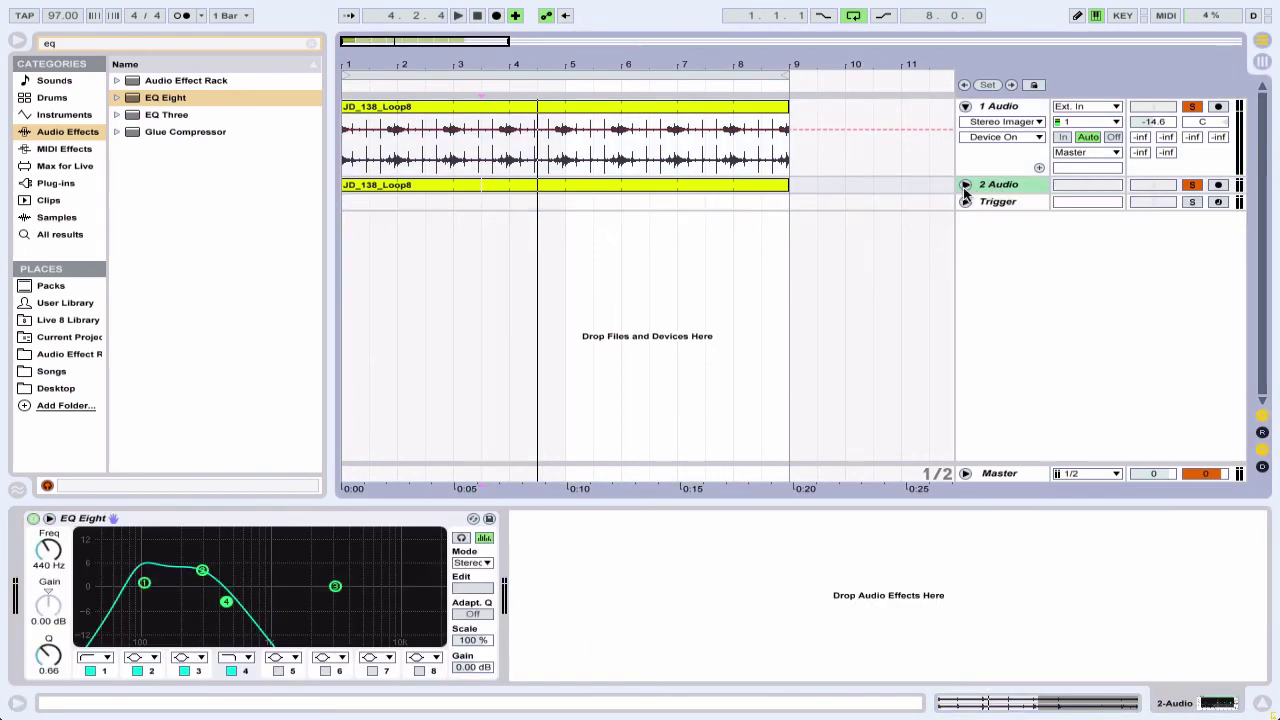
{"action": "key", "text": "space"}
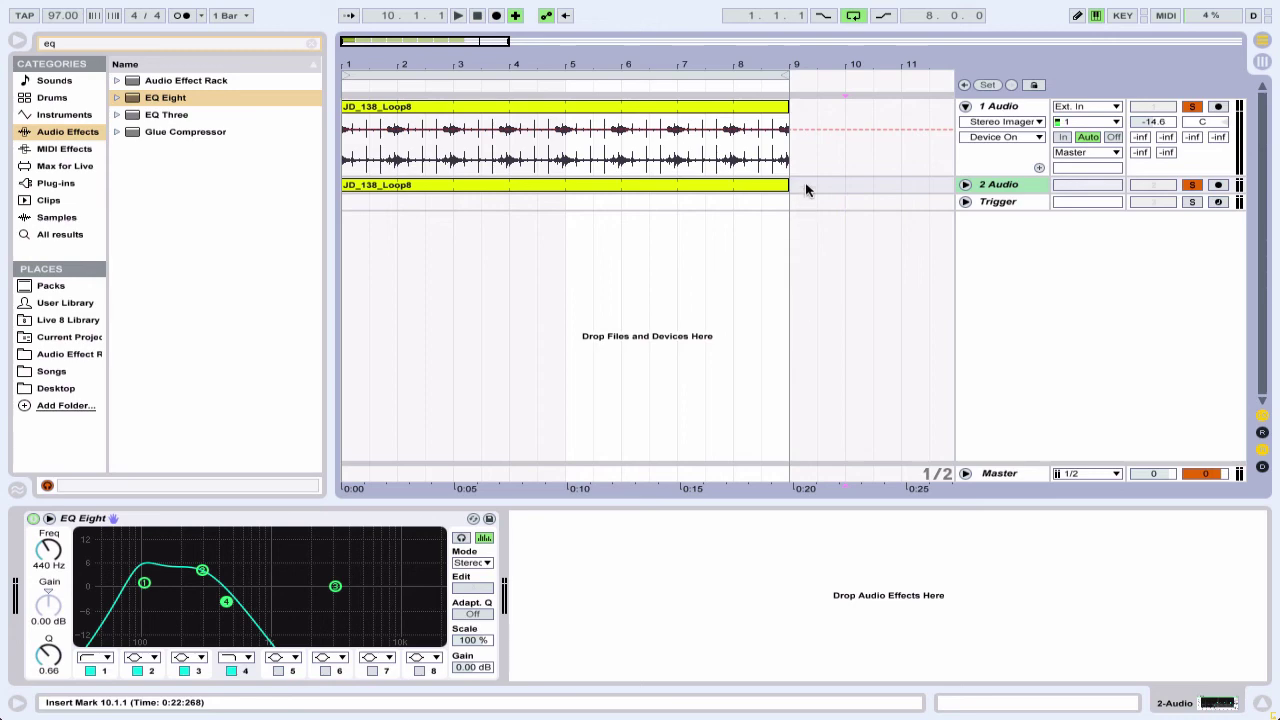
{"action": "key", "text": "Delete"}
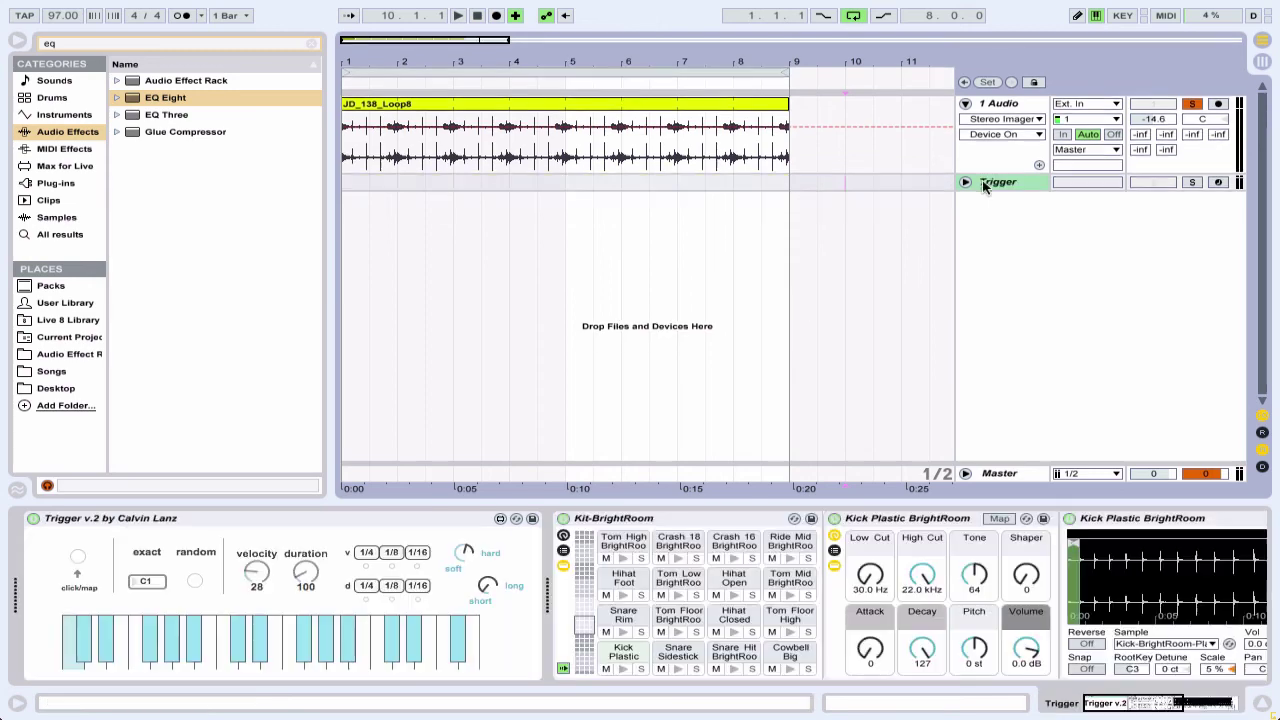
Delete the EQ Eight from the 1 Audio track's device chain.
{"action": "left_click", "coordinate": [1003, 106]}
{"action": "left_click", "coordinate": [769, 521]}
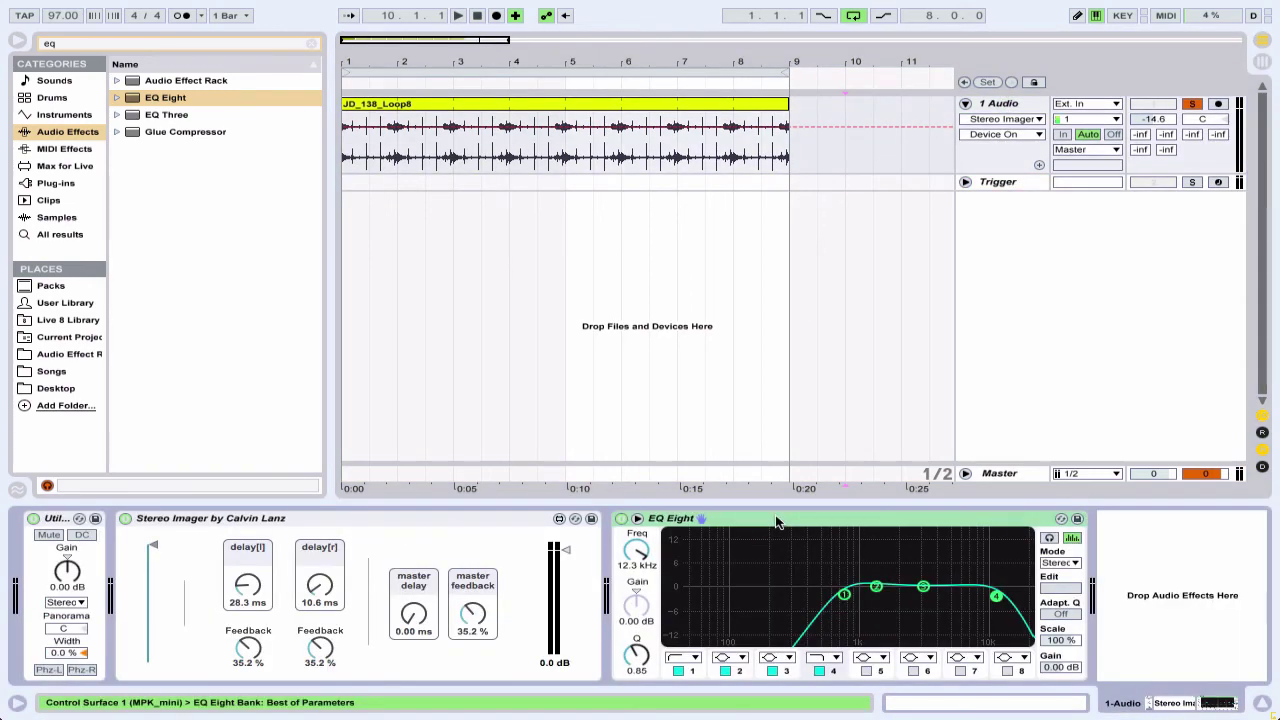
{"action": "key", "text": "Delete"}
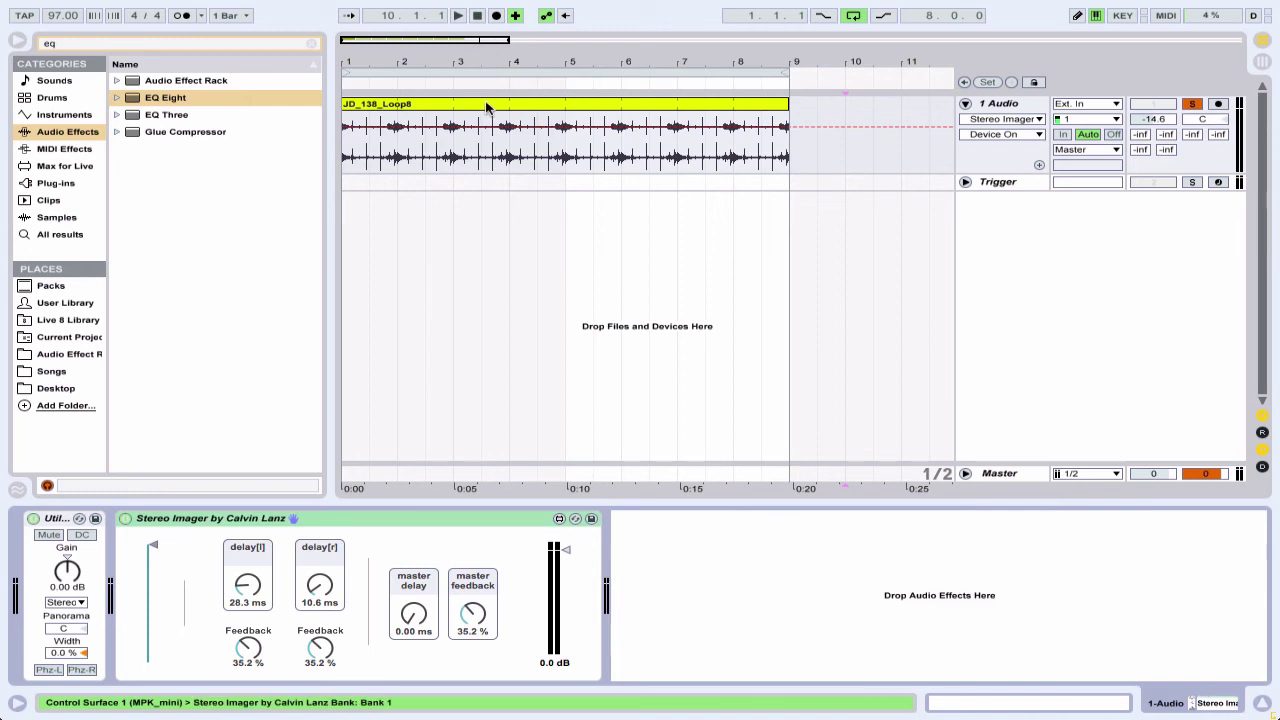
Play the drum loop on 1 Audio from bar 1 and set the Stereo Imager's Device On automation to off.
{"action": "left_click", "coordinate": [760, 131]}
{"action": "key", "text": "space"}
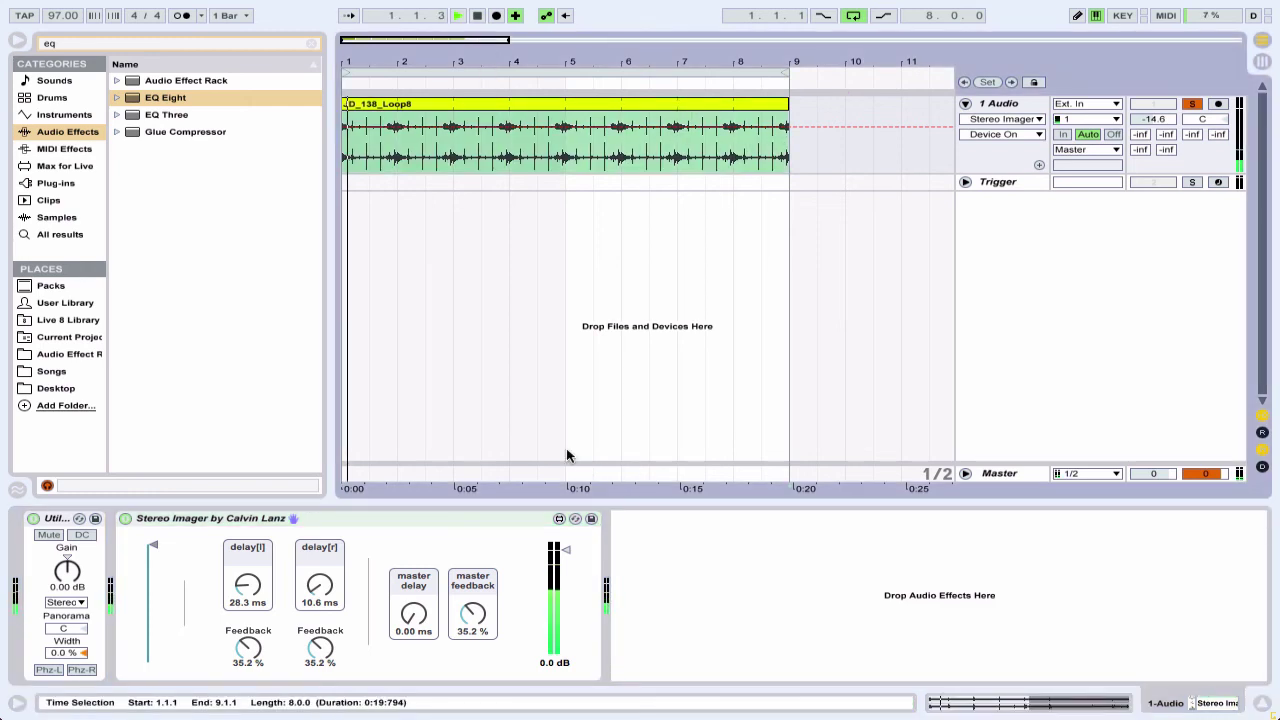
{"action": "left_click", "coordinate": [943, 163]}
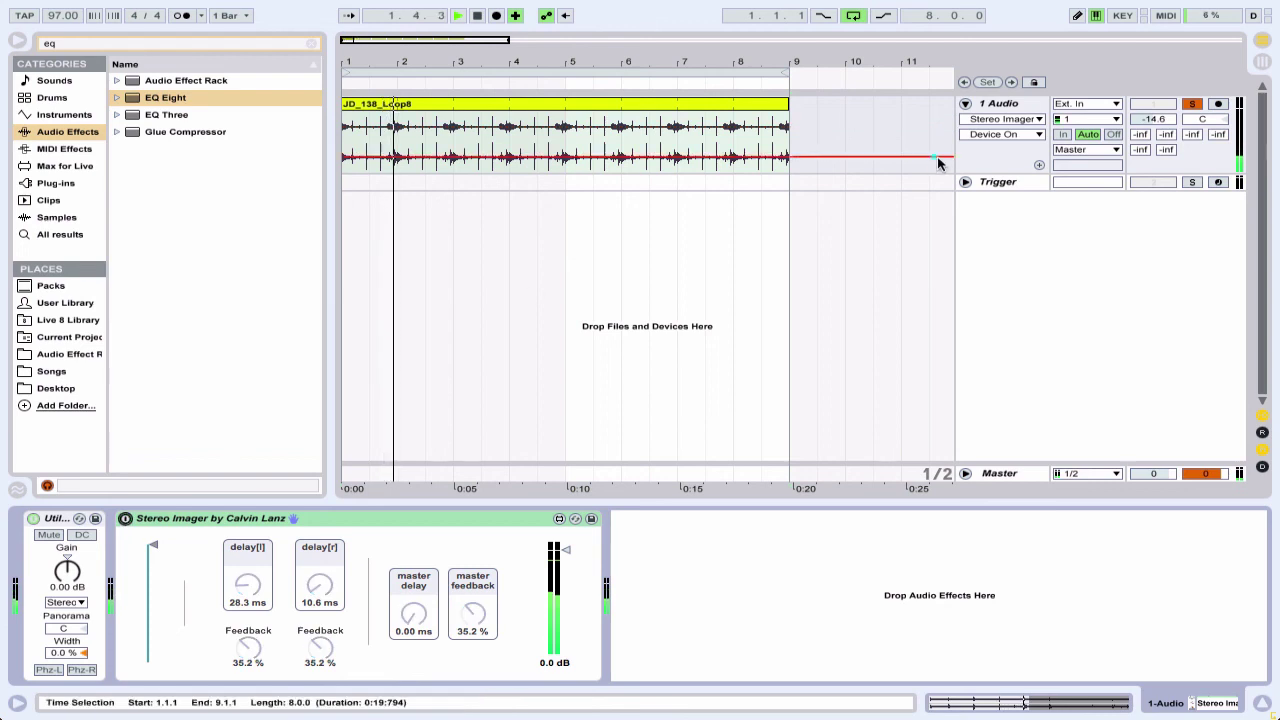
Show the Trigger track's devices and clear the solos so Trigger and 1 Audio play together.
{"action": "left_click", "coordinate": [1006, 178]}
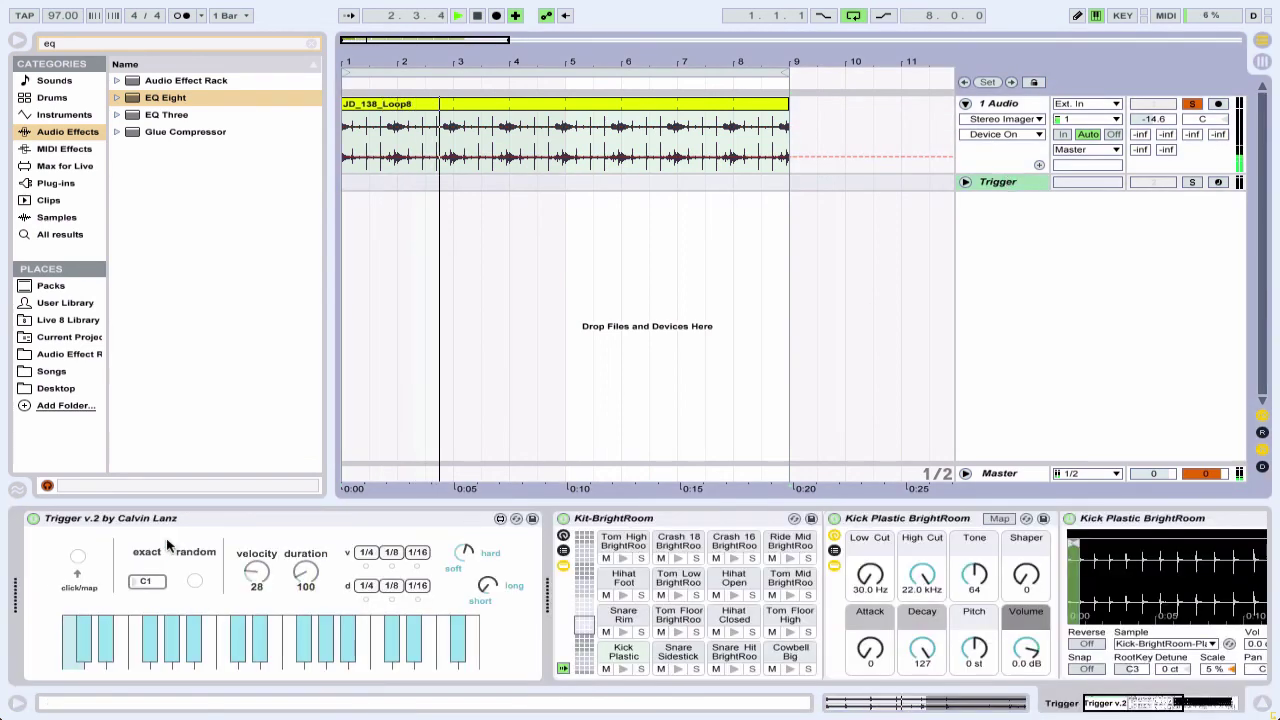
{"action": "left_click", "coordinate": [99, 520]}
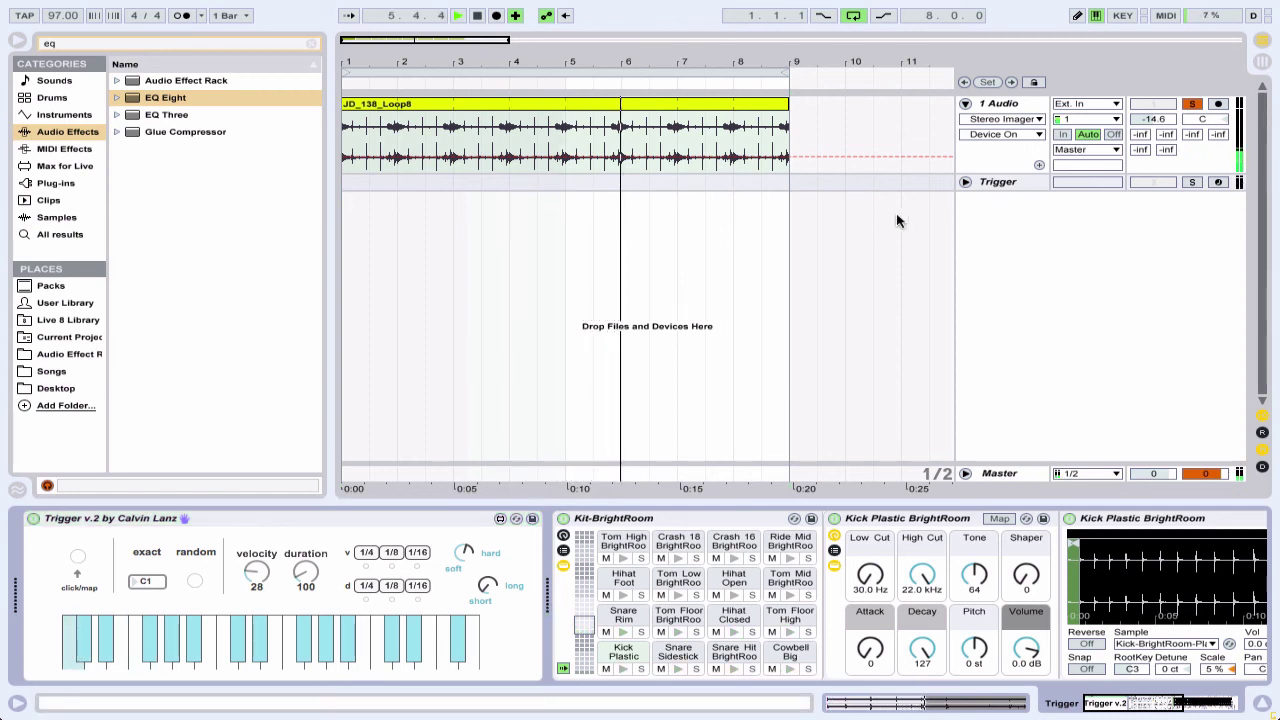
{"action": "left_click", "coordinate": [1191, 182]}
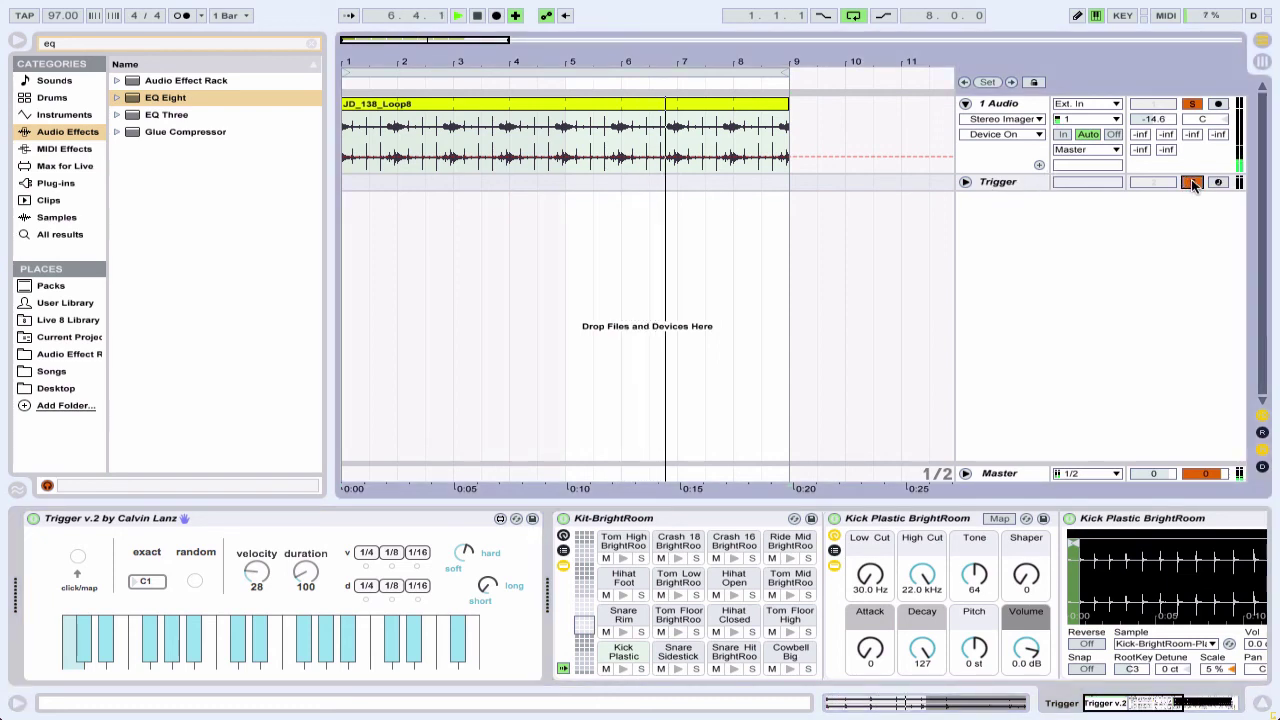
{"action": "left_click", "coordinate": [1191, 182]}
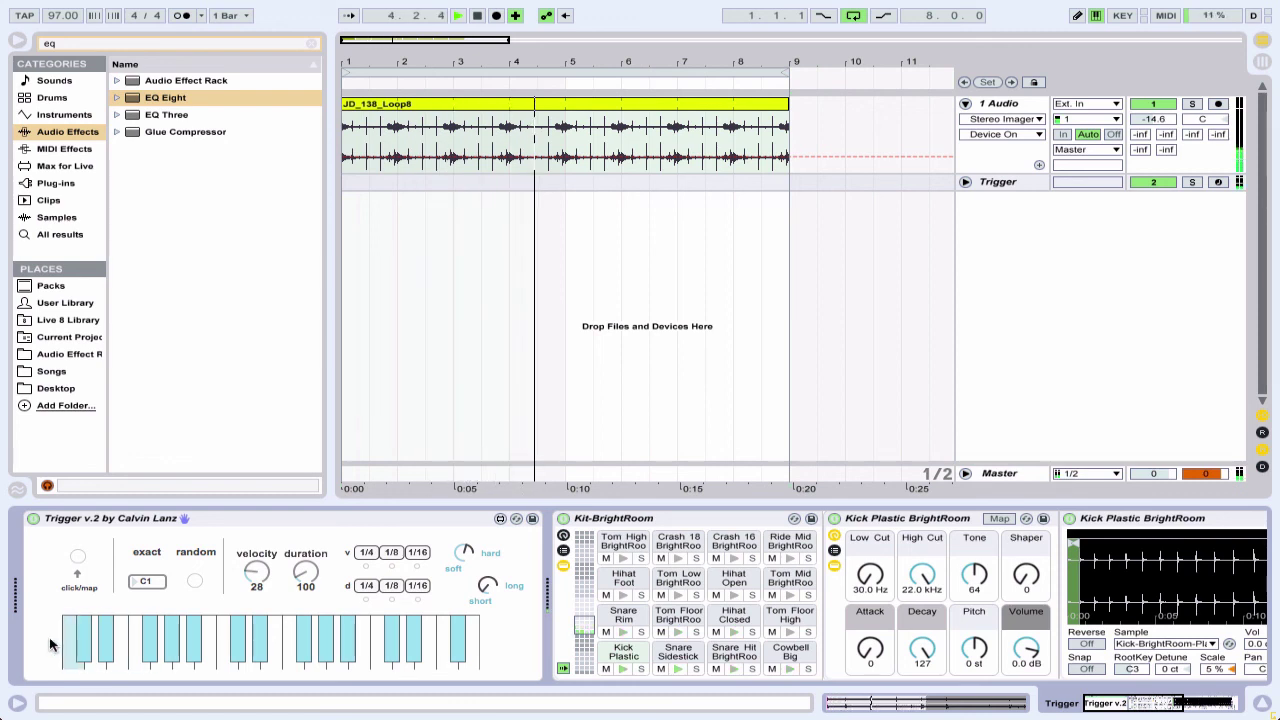
Raise 1 Audio's Device On automation to re-enable the Stereo Imager, and audition drum hits from the Trigger keyboard over the loop.
{"action": "left_click", "coordinate": [903, 128]}
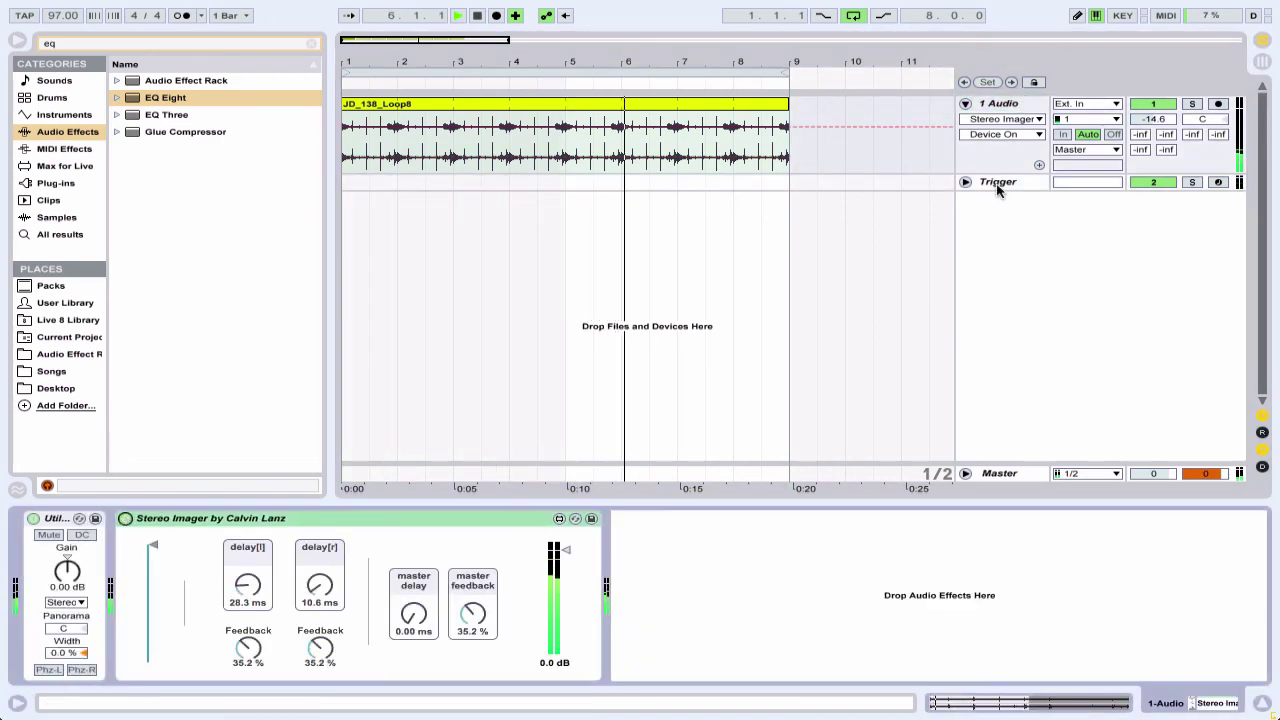
{"action": "left_click", "coordinate": [997, 182]}
{"action": "left_click", "coordinate": [97, 672]}
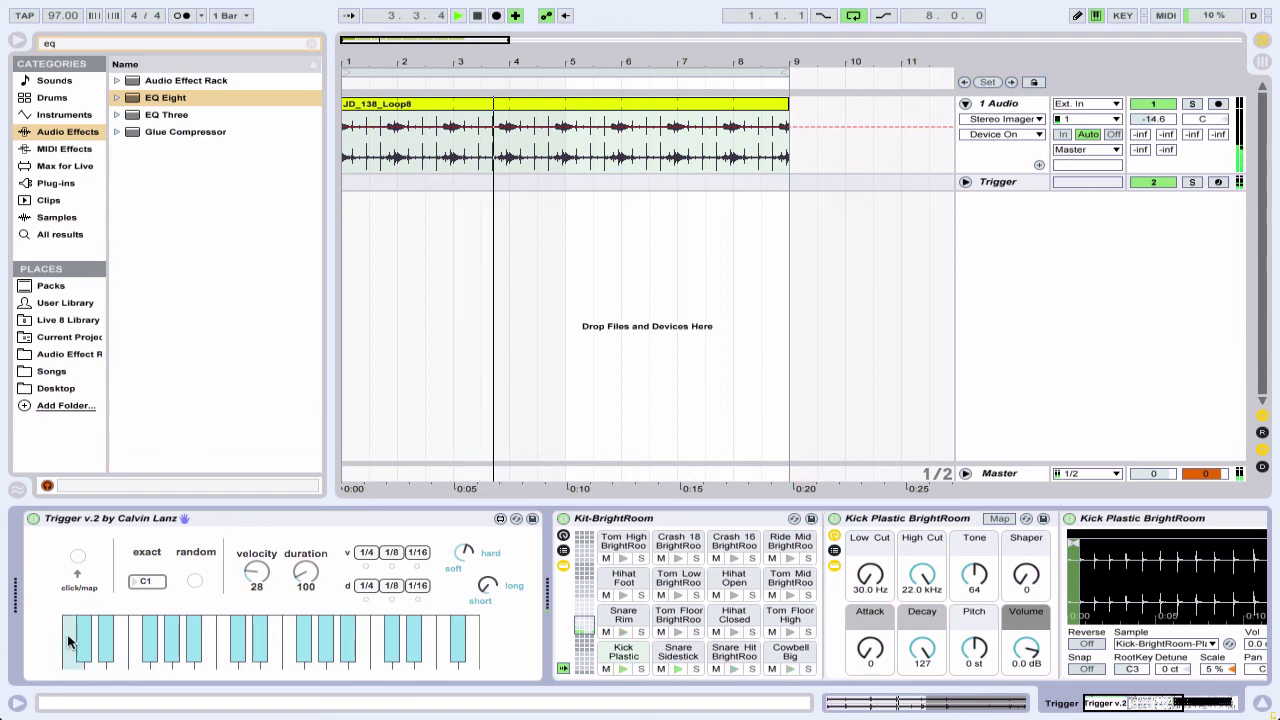
Switch the Stereo Imager on 1 Audio off again and audition Trigger drum hits over the dry loop for comparison.
{"action": "left_click", "coordinate": [1004, 103]}
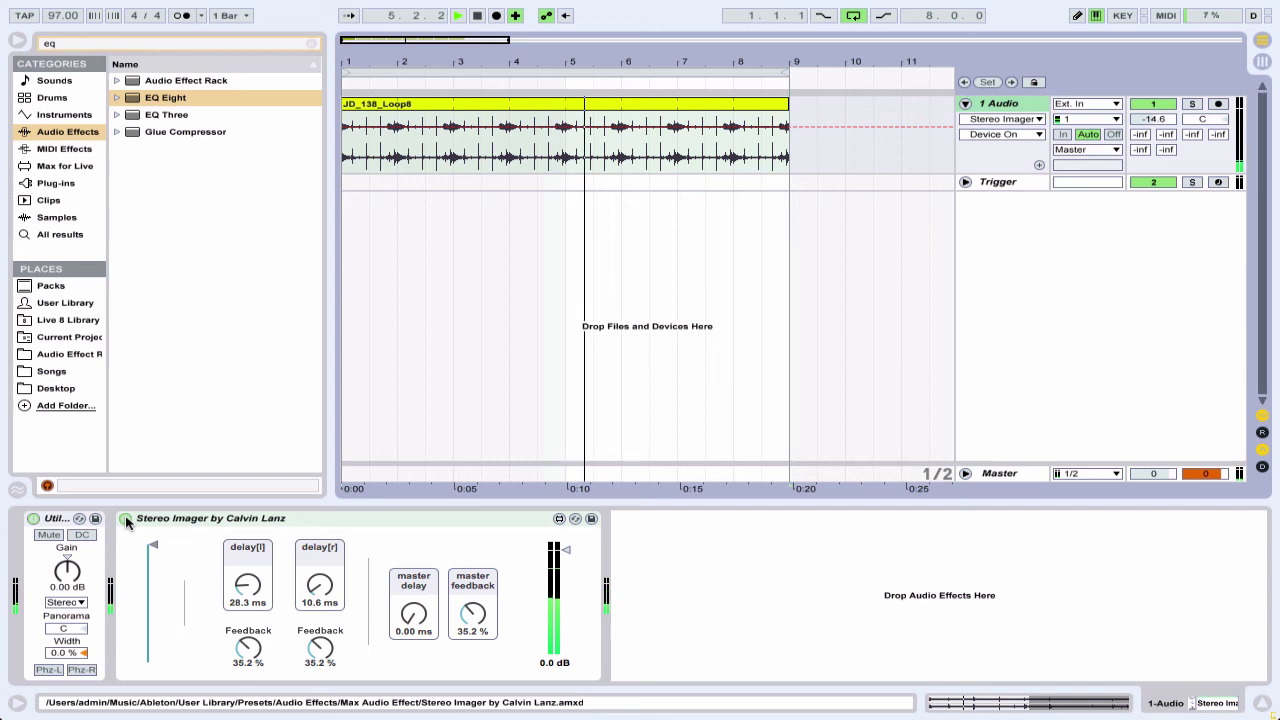
{"action": "key", "text": "Down"}
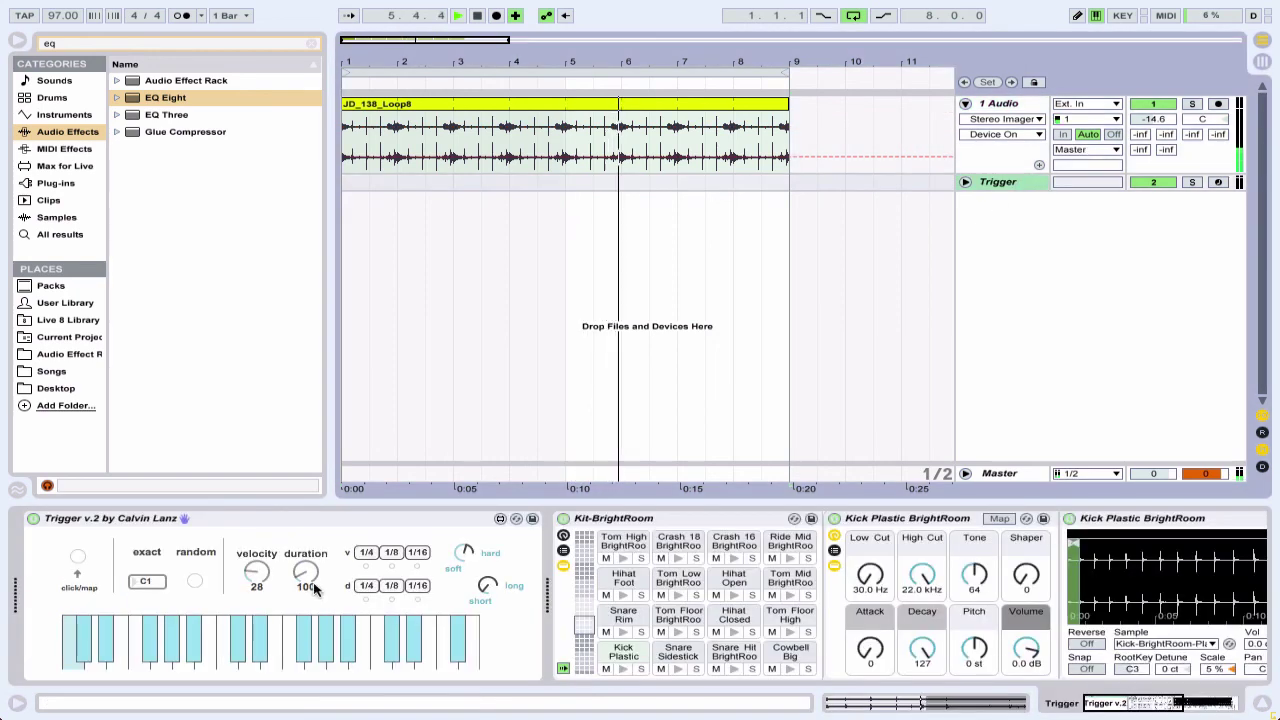
{"action": "left_click", "coordinate": [79, 635]}
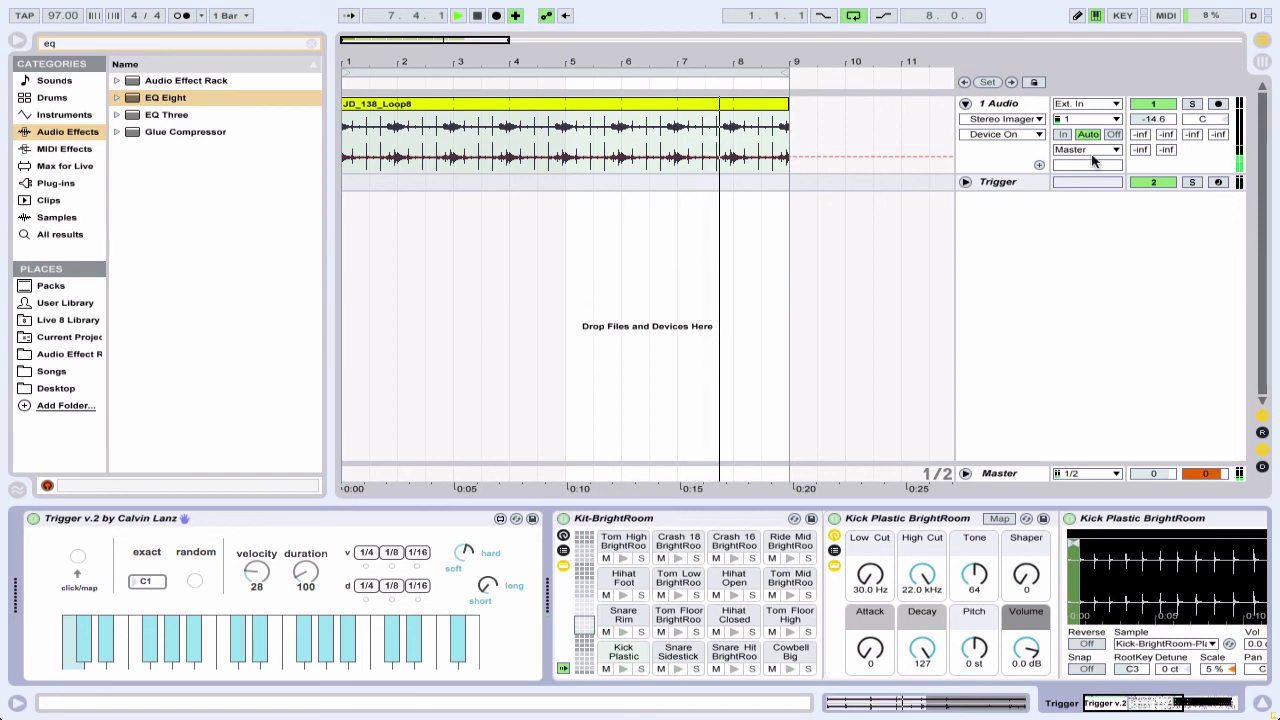
Compare the 1 Audio and Trigger device chains, stop playback and select the Stereo Imager on 1 Audio.
{"action": "left_click", "coordinate": [1004, 105]}
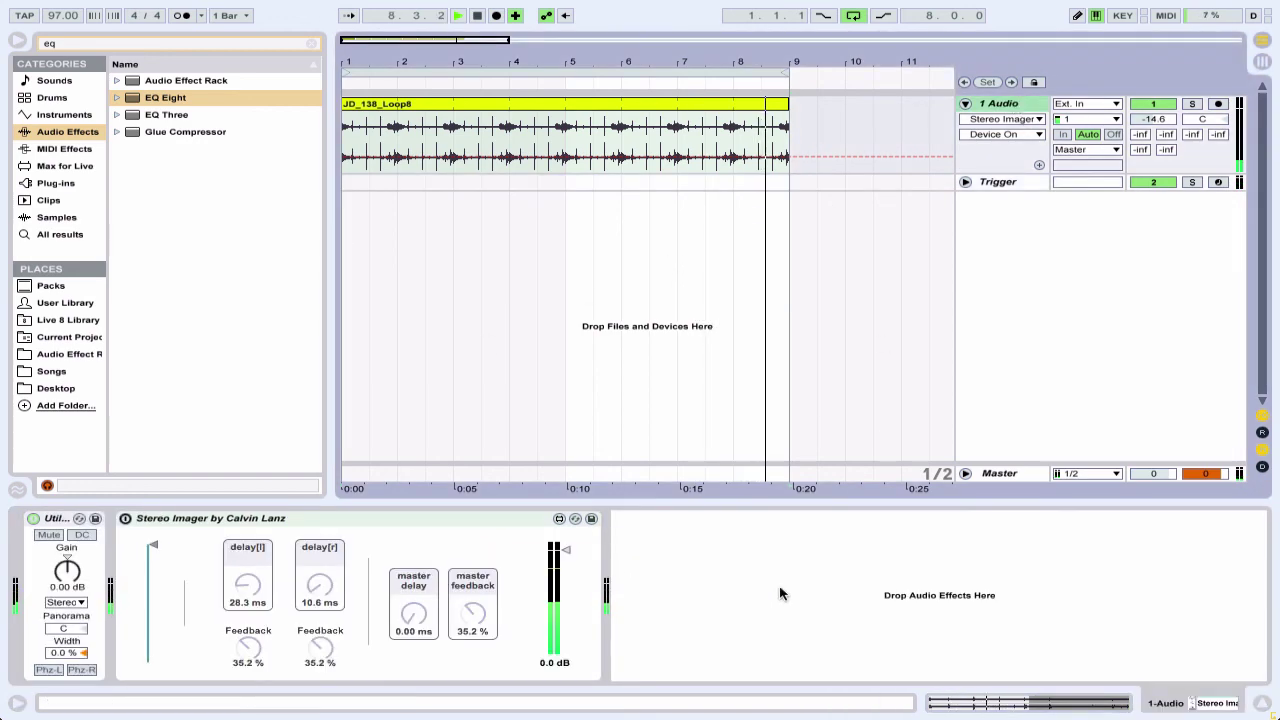
{"action": "left_click", "coordinate": [1012, 179]}
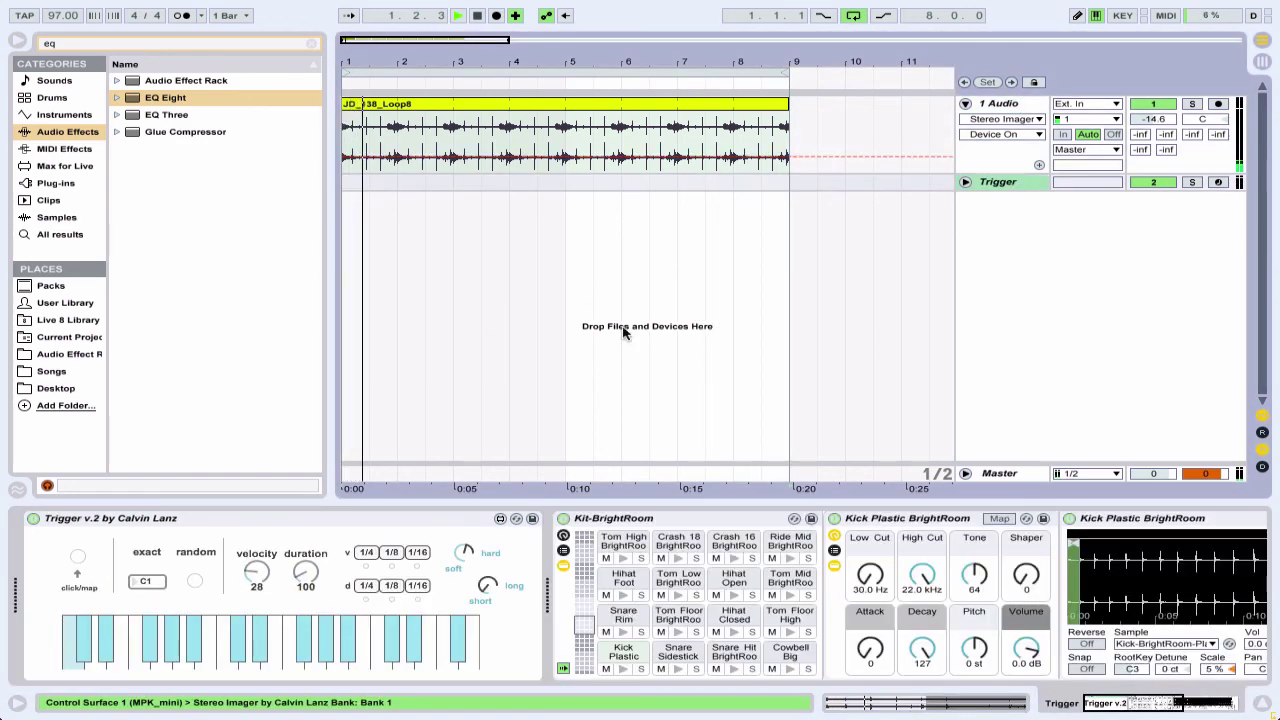
{"action": "left_click", "coordinate": [250, 527]}
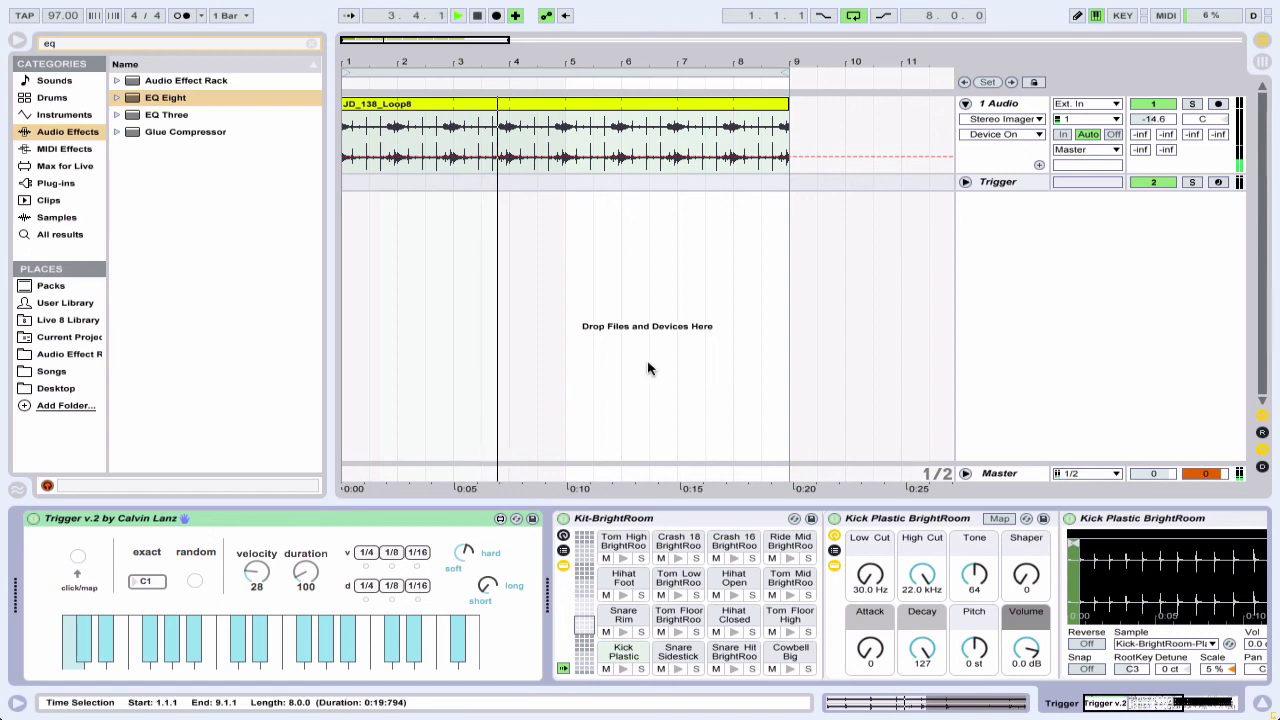
{"action": "key", "text": "space"}
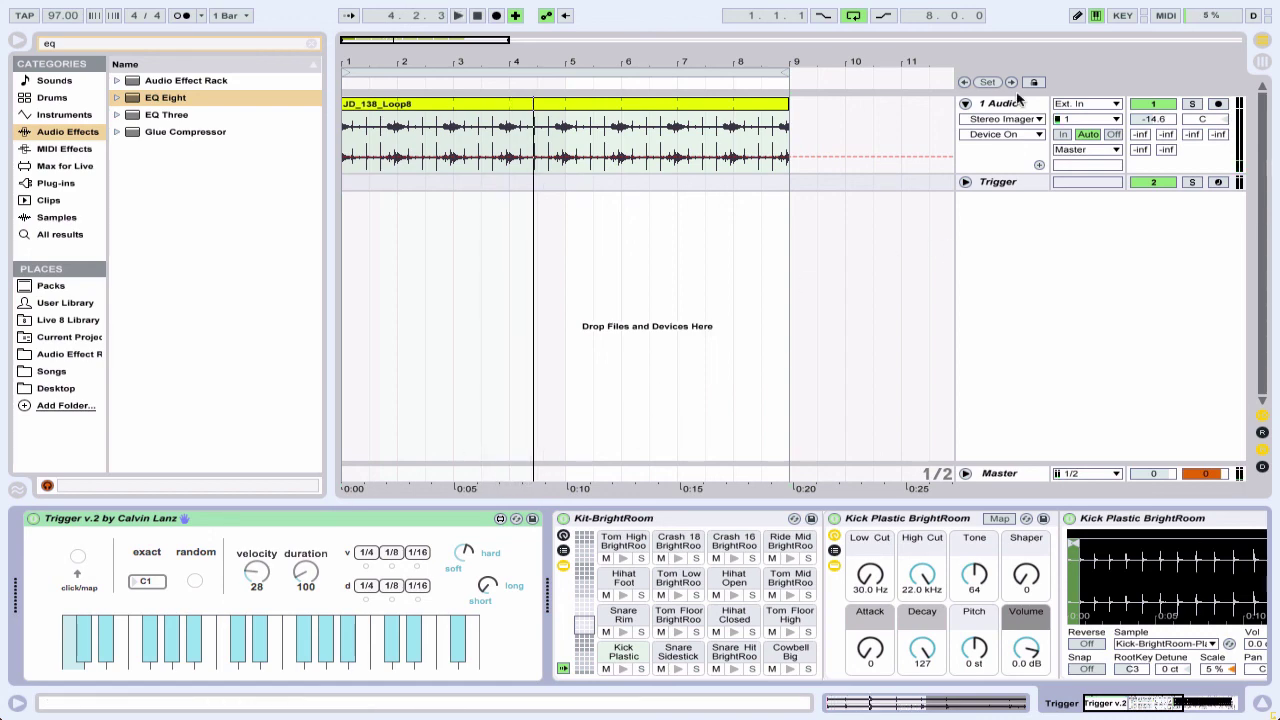
{"action": "left_click", "coordinate": [1002, 103]}
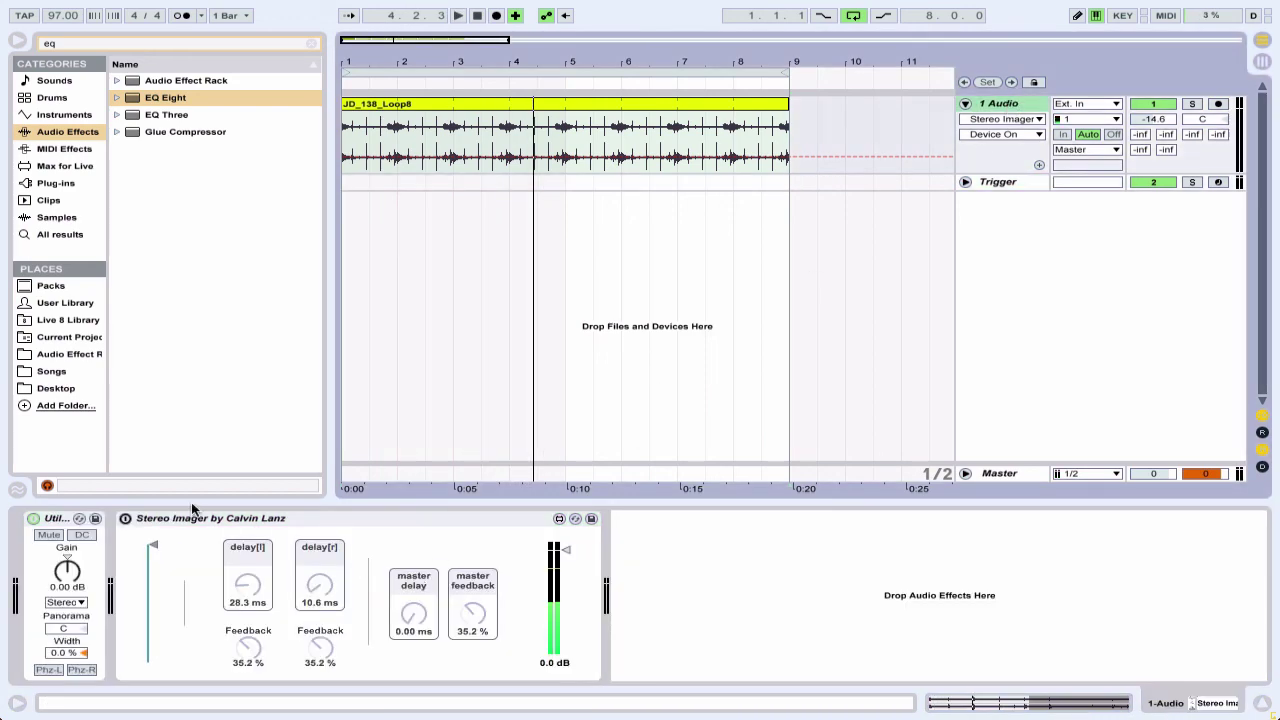
{"action": "left_click", "coordinate": [164, 517]}
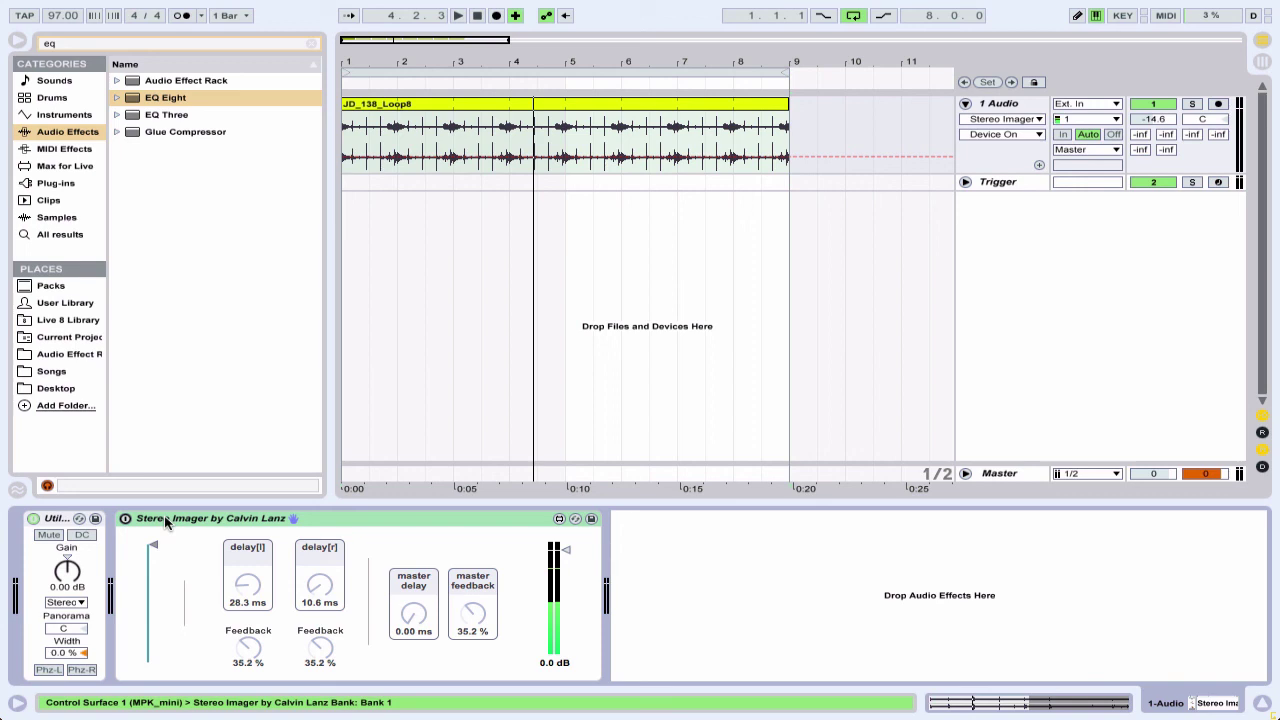